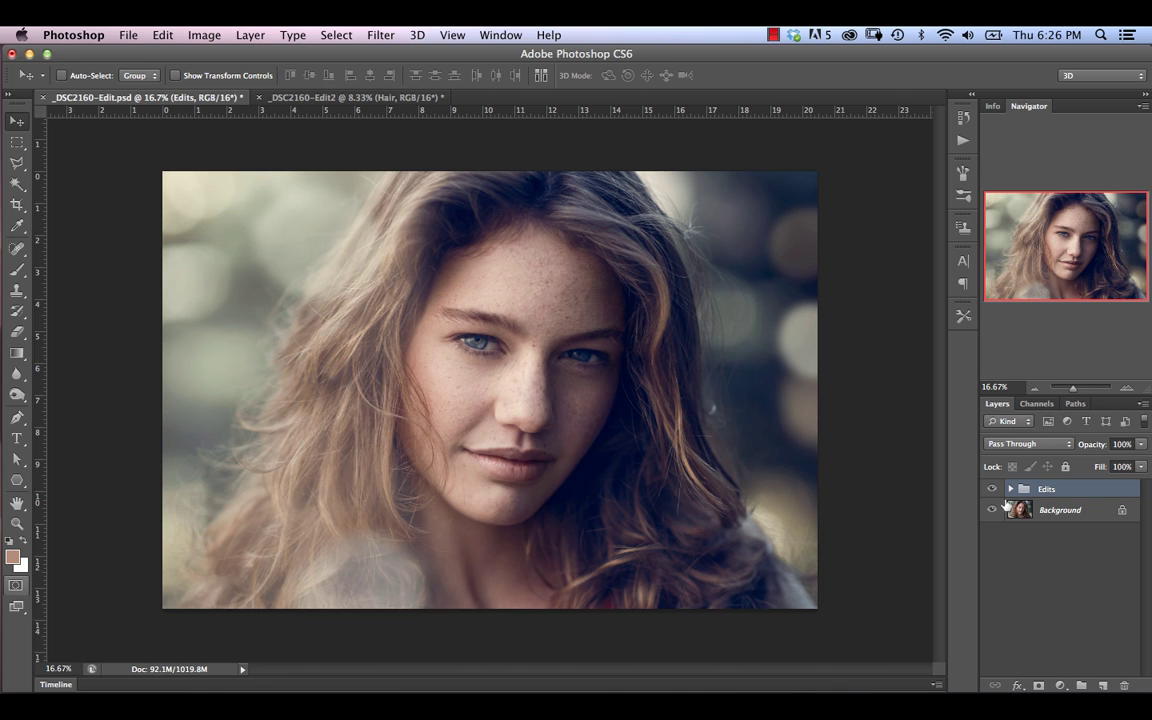
- In the _DSC2160-Edit2 document, show the Hair layer and brighten it with Levels by setting the midtone input to 1.11
left_click(352, 97)
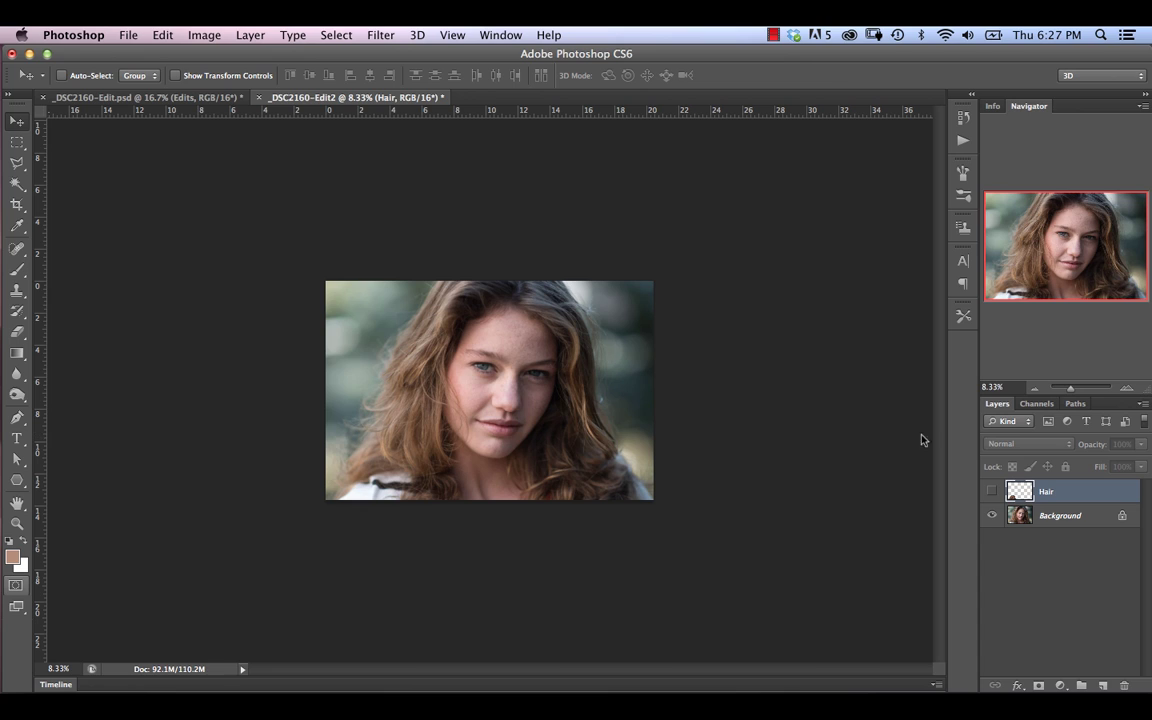
left_click(991, 492)
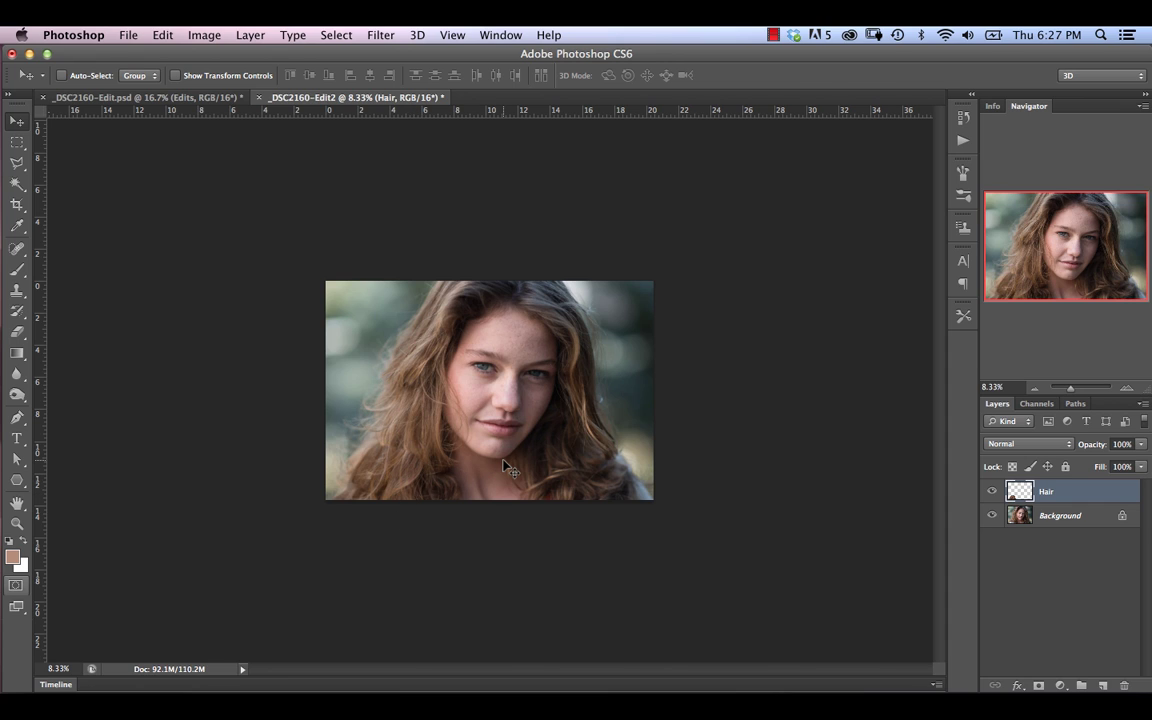
key("super+l")
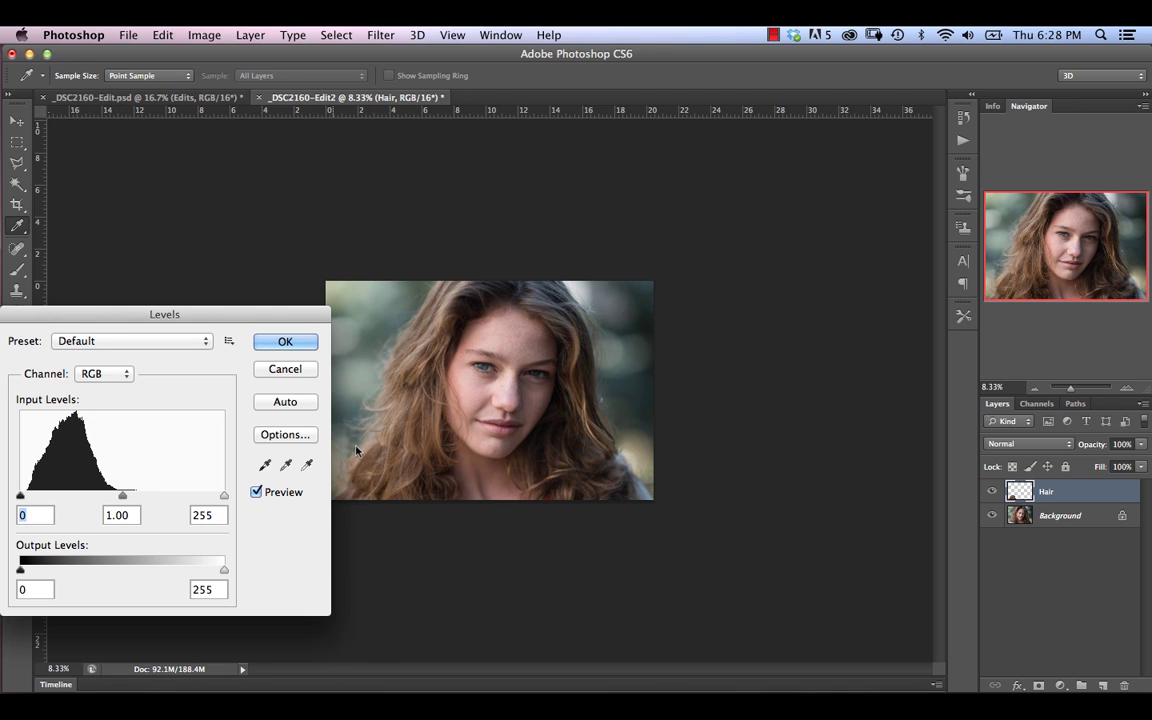
left_click_drag(122, 500, 115, 497)
left_click(128, 516)
key("Up")
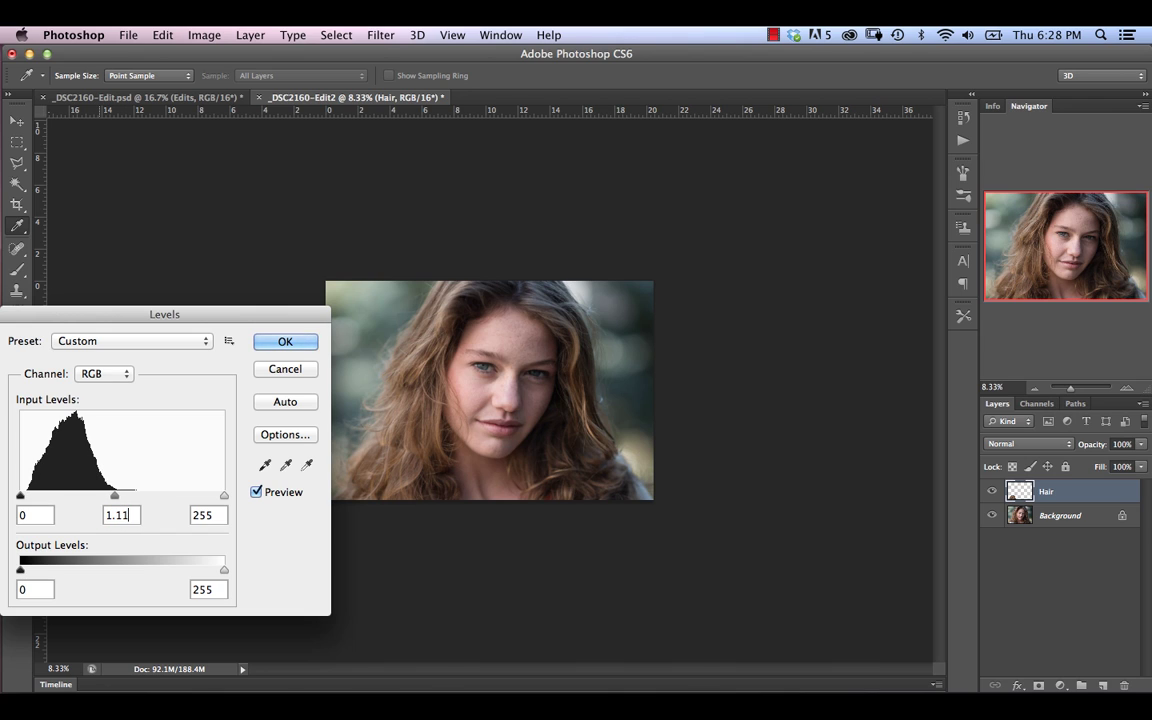
left_click(273, 345)
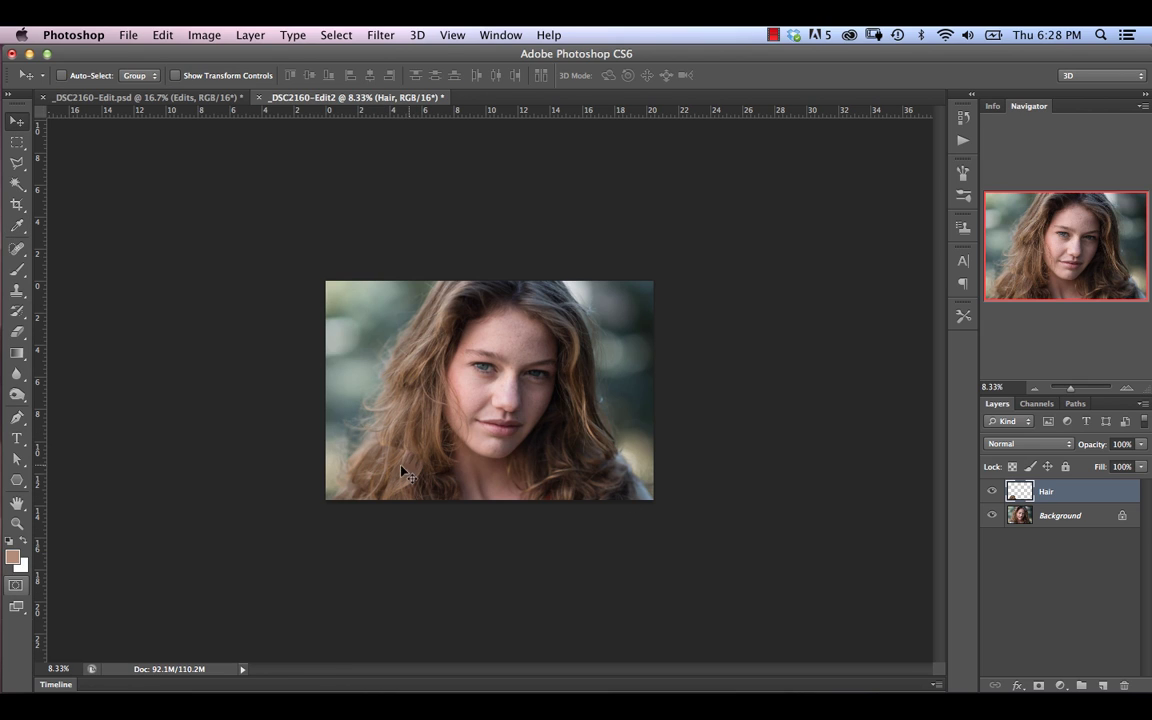
- Add a layer mask to the Hair layer and ready the Brush tool with black as the foreground color
left_click(1039, 686)
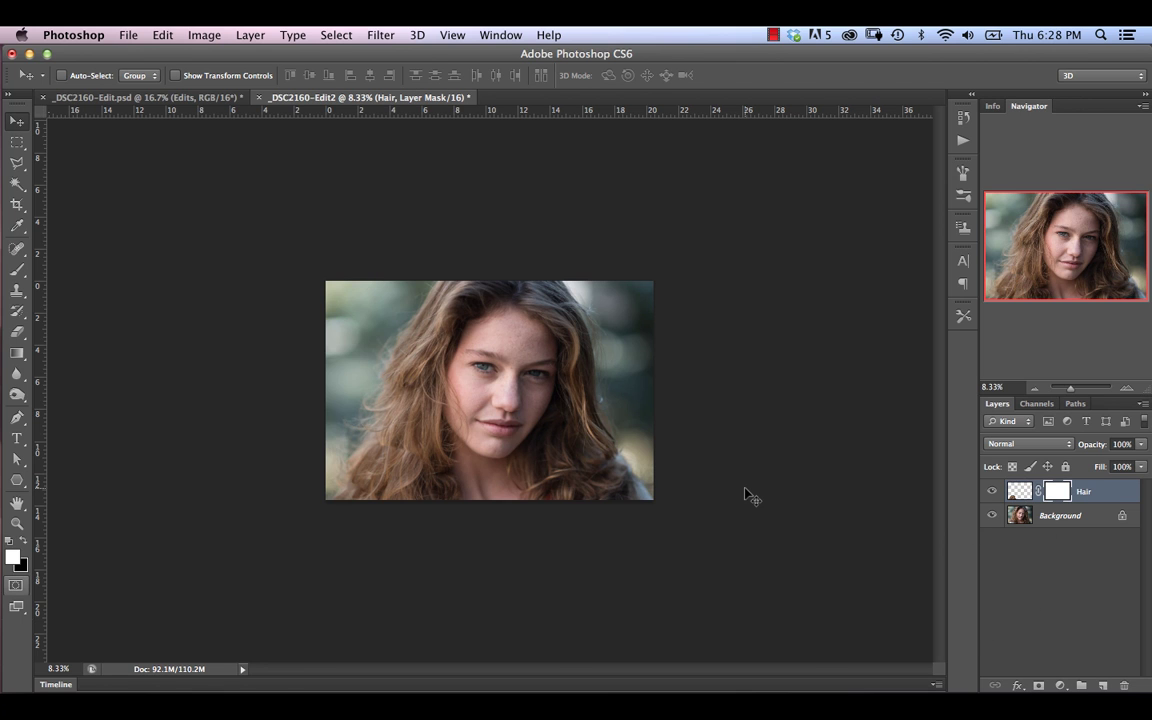
key("super+plus")
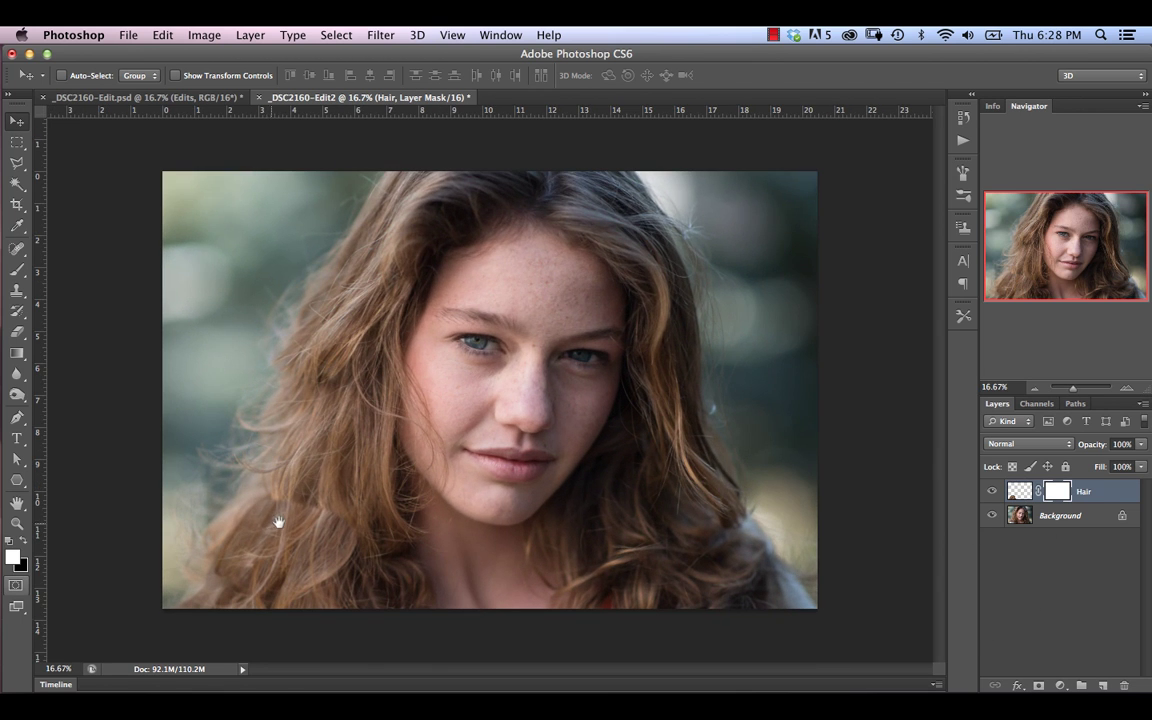
left_click(18, 271)
key("x")
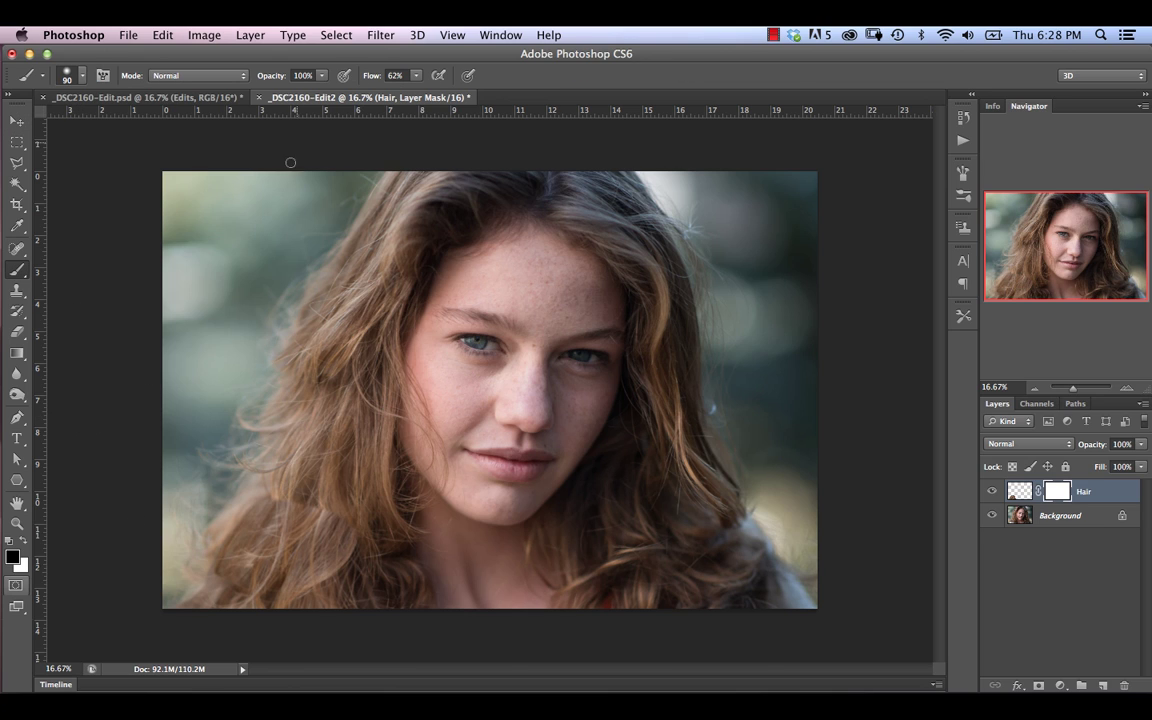
- Paint black on the Hair layer mask over the lower-left hair with a 400 px brush at 14% flow
left_click_drag(385, 84, 333, 81)
key("bracketright")
key("bracketright")
key("bracketright")
key("bracketright")
key("bracketright")
key("bracketright")
key("bracketright")
key("bracketright")
mouse_move(314, 495)
left_mouse_down()
mouse_move(337, 519)
mouse_move(327, 502)
mouse_move(356, 503)
mouse_move(252, 500)
left_mouse_up()
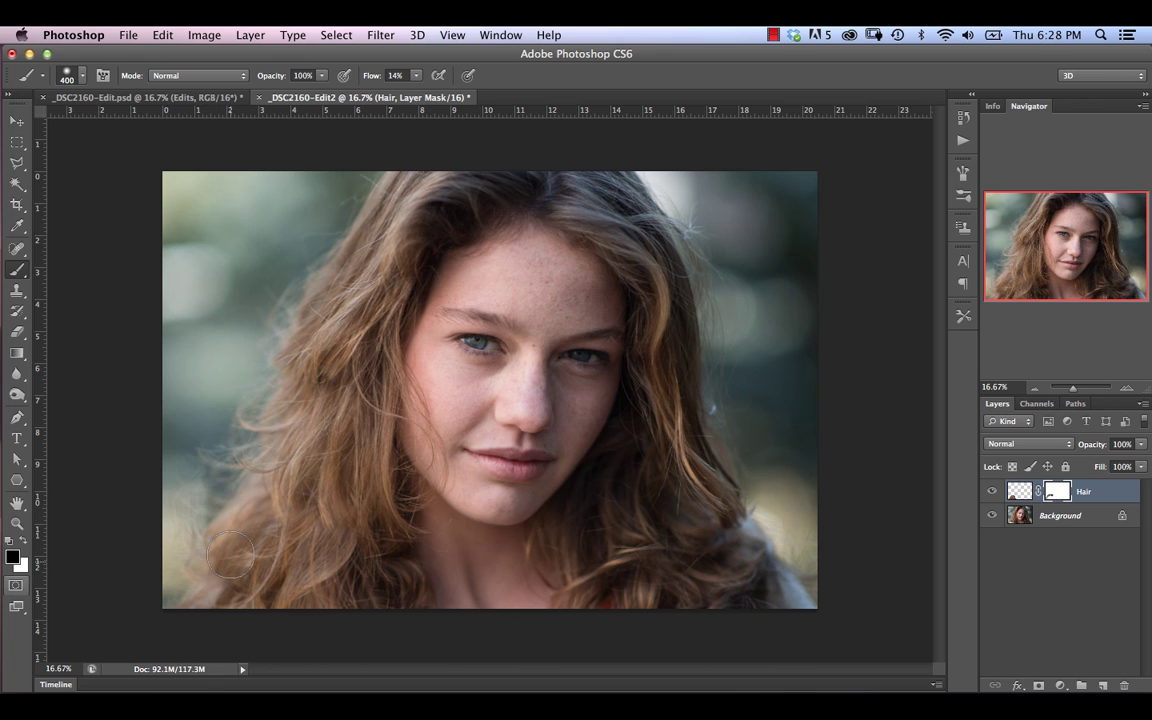
mouse_move(428, 585)
left_mouse_down()
mouse_move(374, 524)
mouse_move(394, 565)
mouse_move(335, 504)
left_mouse_up()
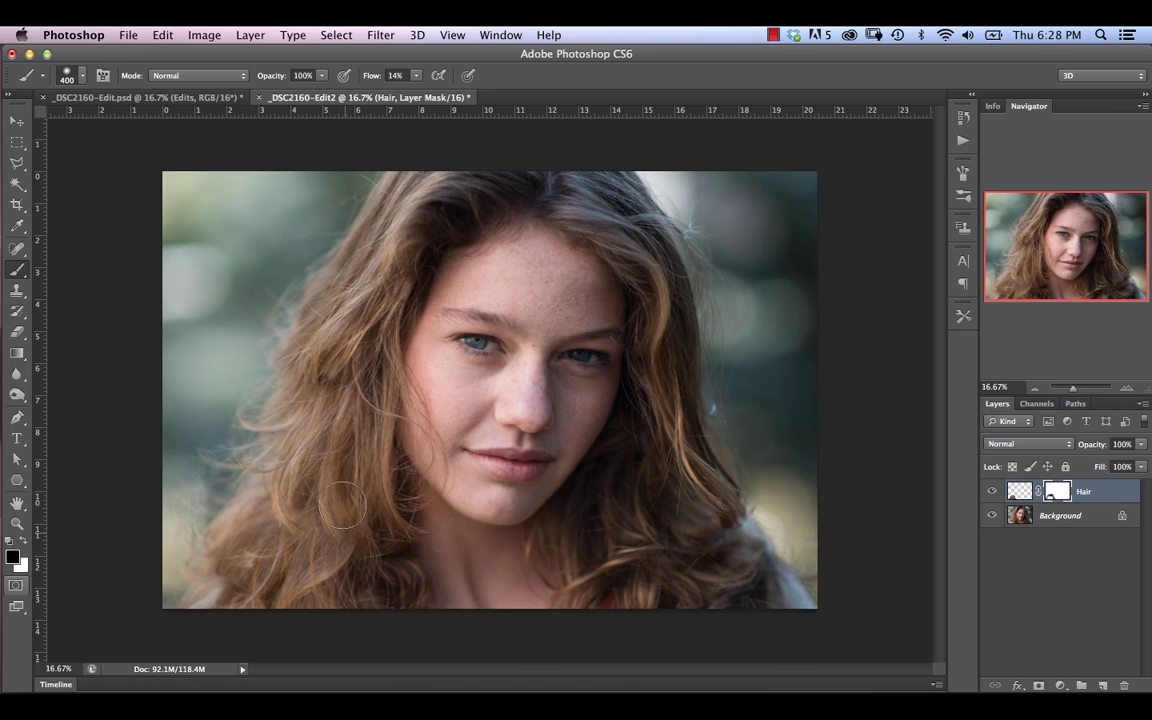
- Refine the Hair mask over the lower-left hair with a 175 px brush, alternating between white and black
key("x")
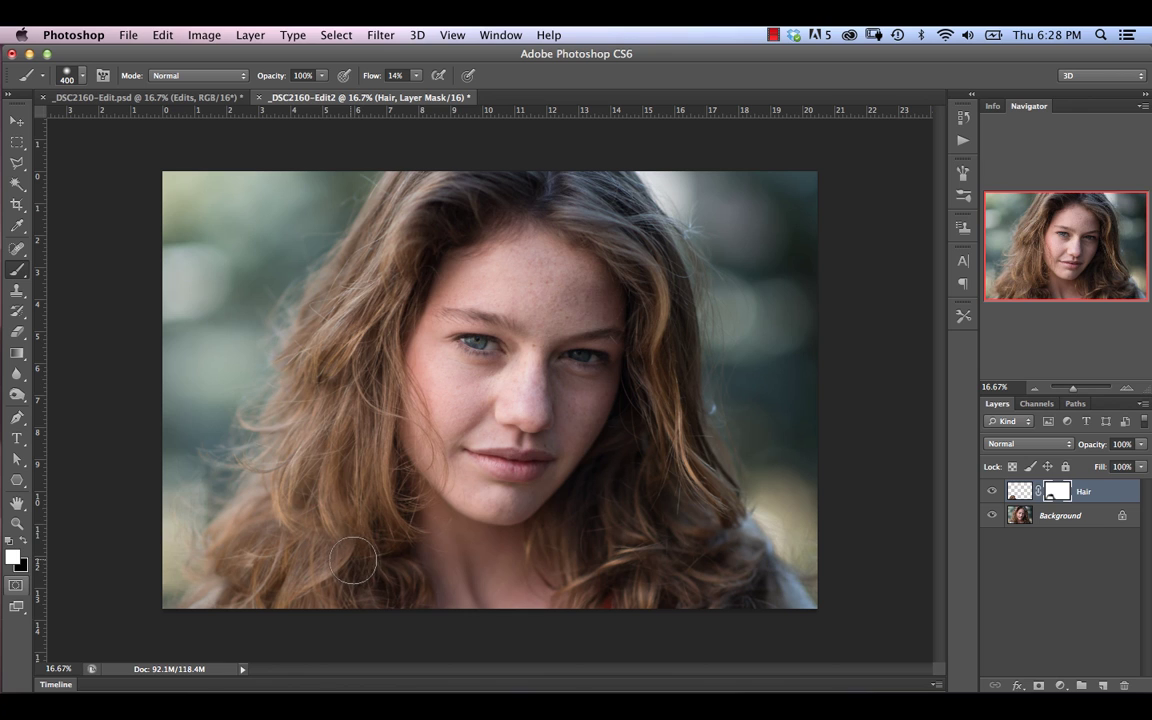
key("bracketleft")
key("bracketleft")
key("bracketleft")
key("bracketleft")
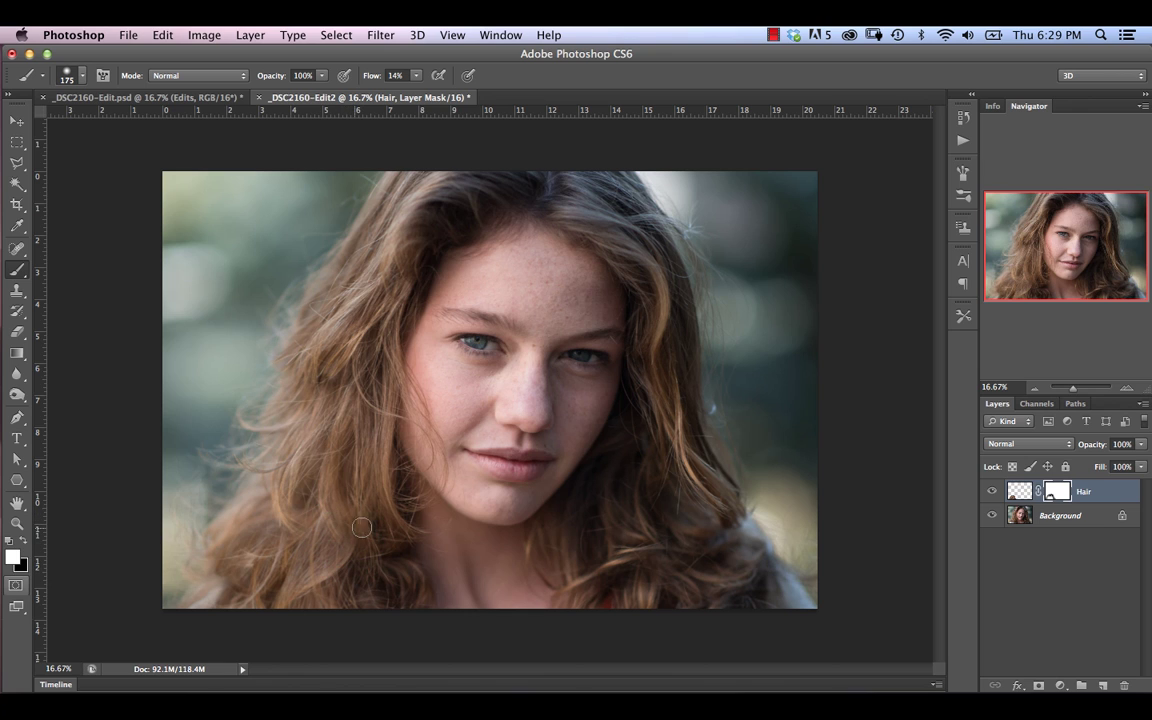
key("x")
key("x")
key("x")
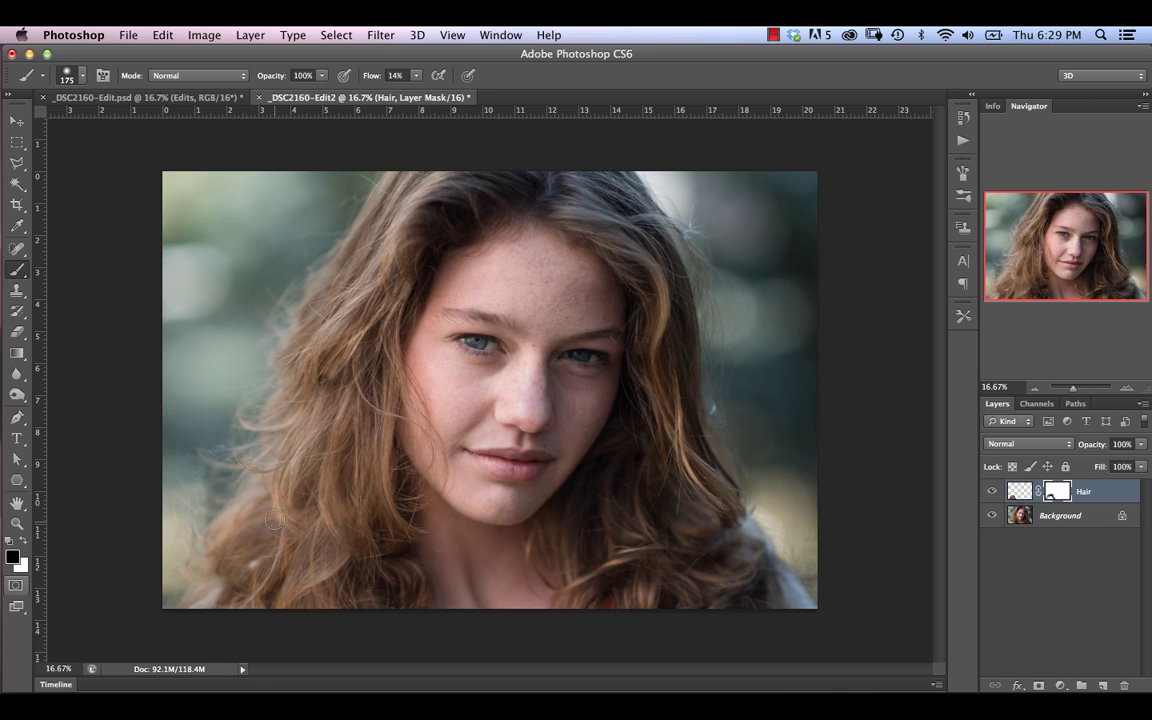
key("x")
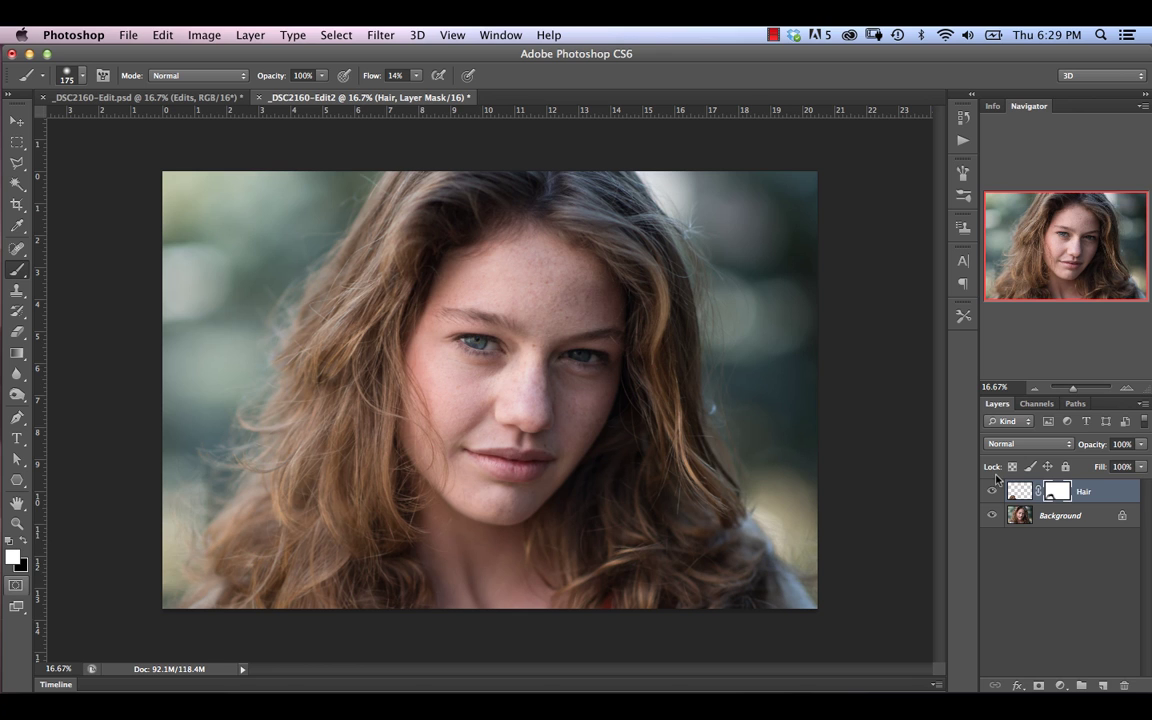
- Toggle the Hair layer's visibility to compare the portrait with and without the hair fix, leaving the layer shown
key("super+minus")
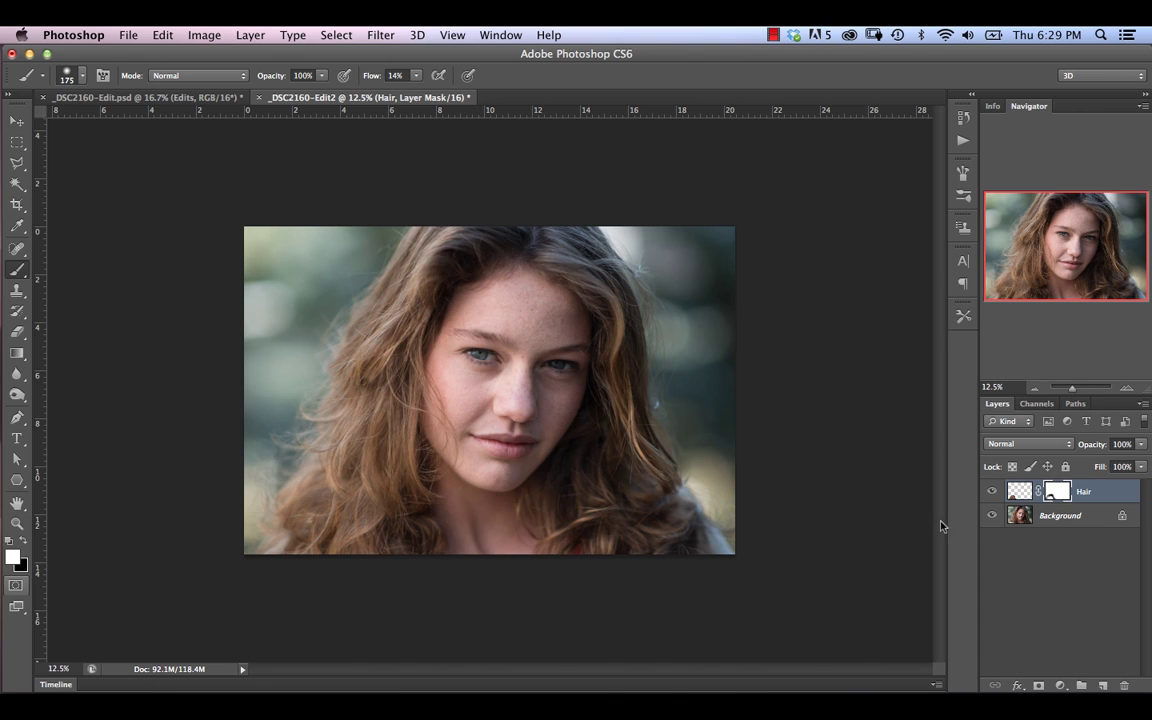
left_click(991, 491)
left_click(991, 491)
left_click(1094, 491)
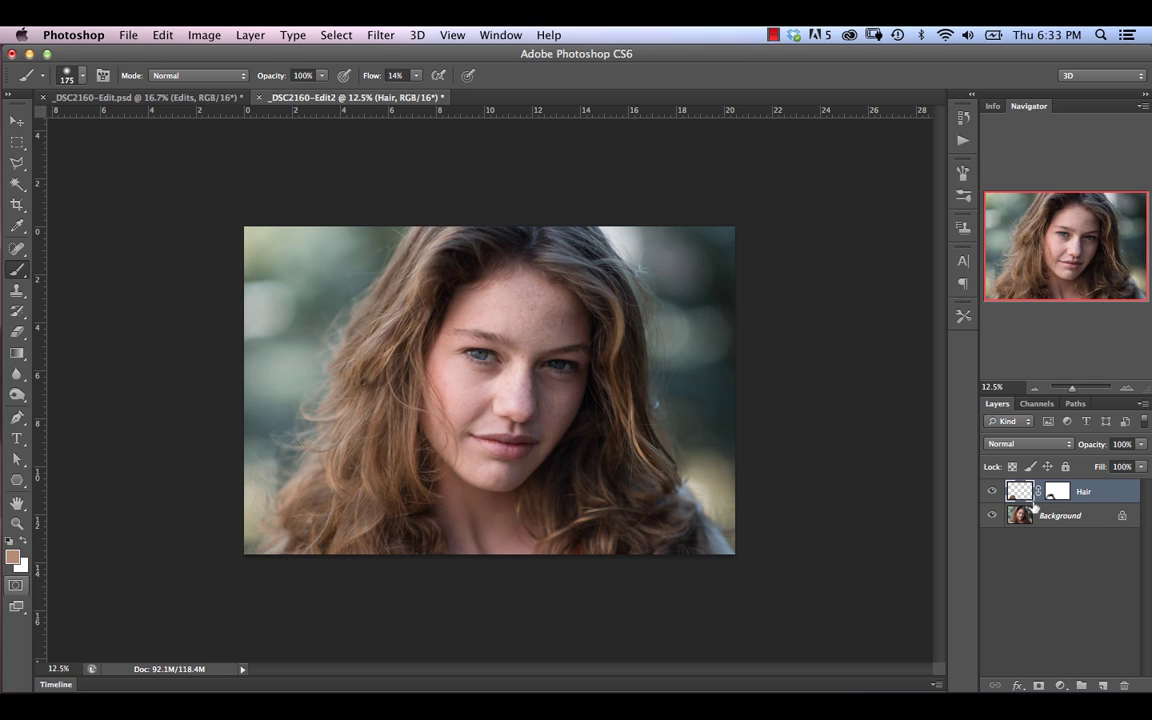
left_click(992, 492)
left_click(992, 492)
- Stamp all visible layers into a new layer on top and duplicate that layer twice
key("super+alt+shift+e")
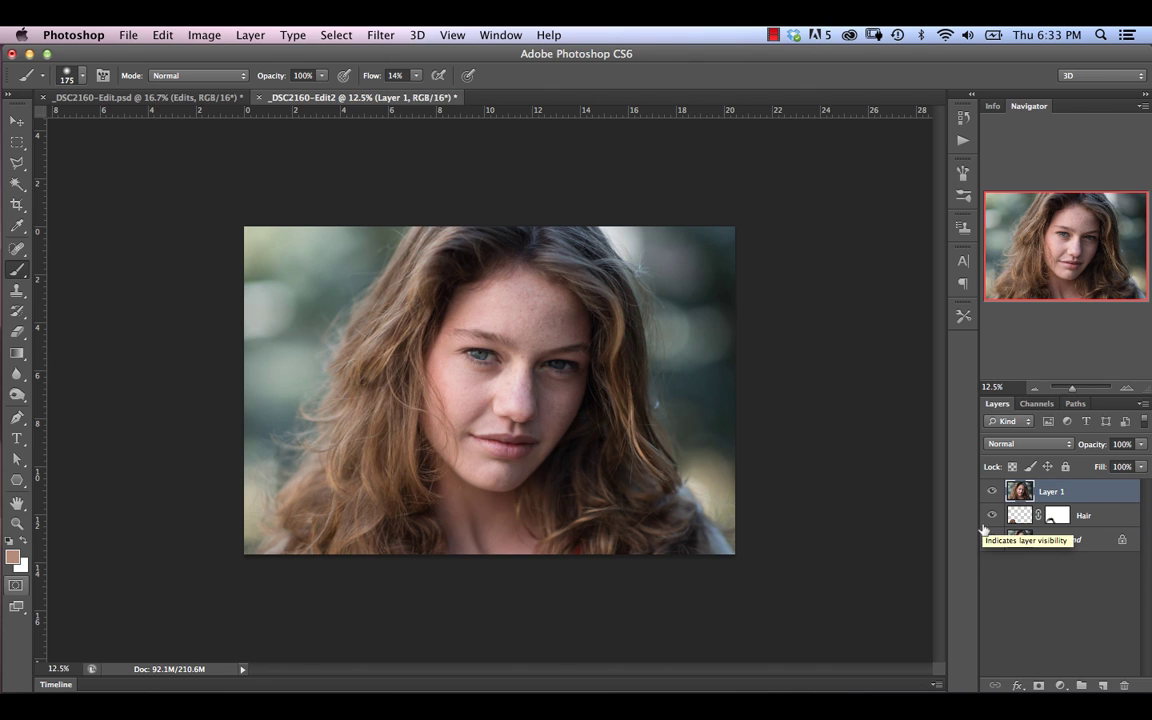
key("super+j")
key("super+j")
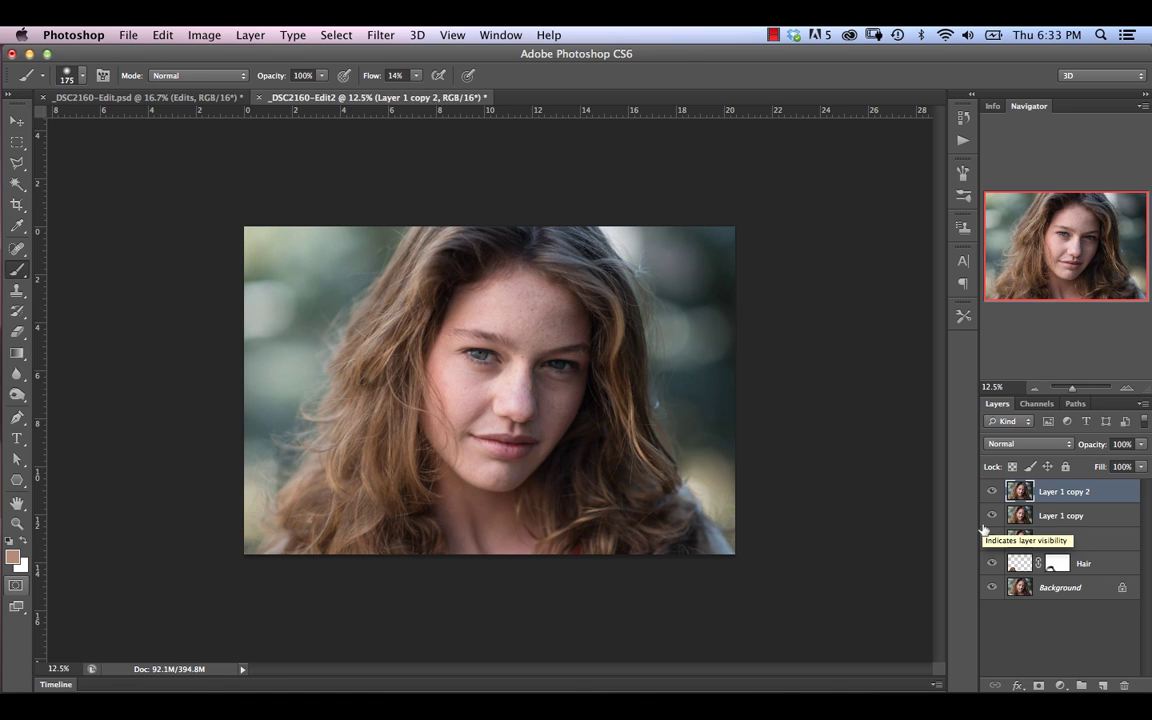
- Rename the topmost layer copy as High and the copy beneath it as Low
double_click(1077, 490)
type("High")
key("Return")
double_click(1070, 514)
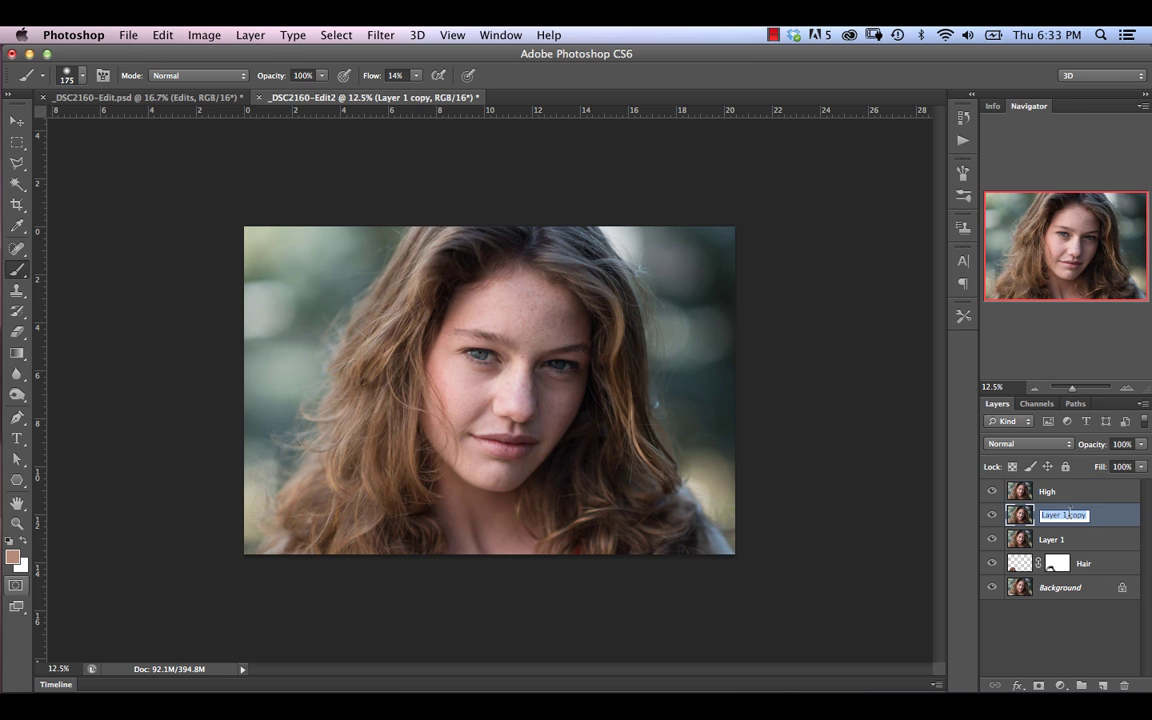
type("Low")
key("Return")
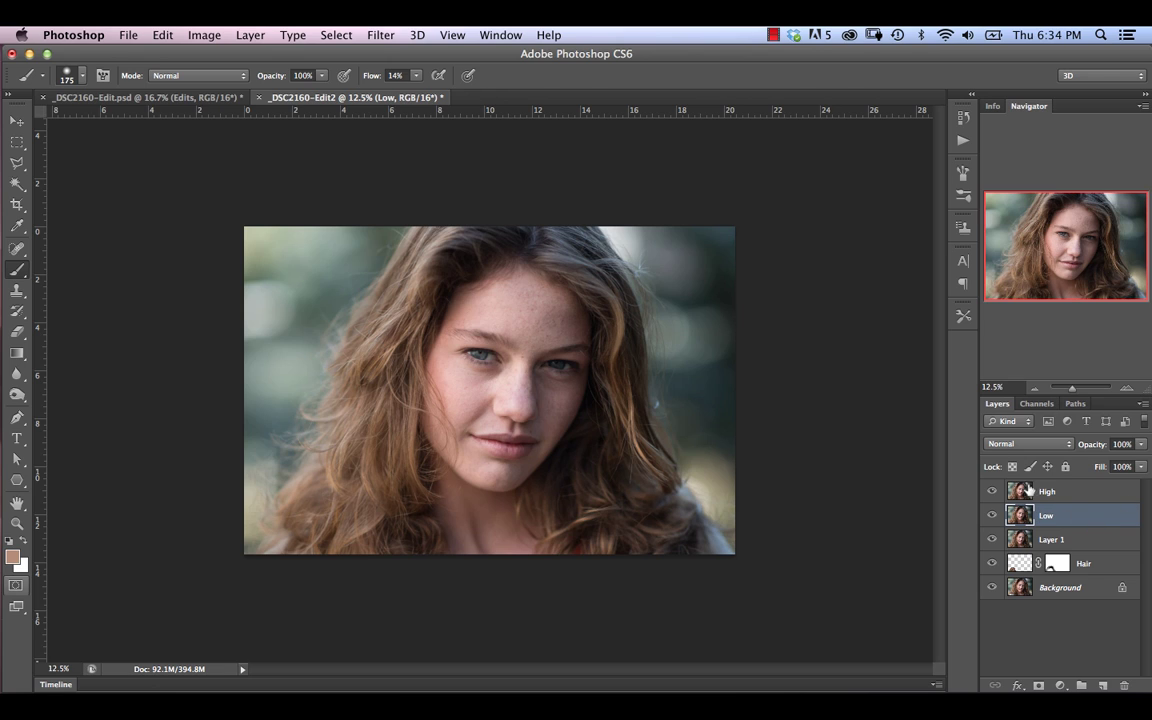
- Hide the High layer and apply a Gaussian Blur with a radius of 8.5 pixels to the Low layer
left_click(991, 491)
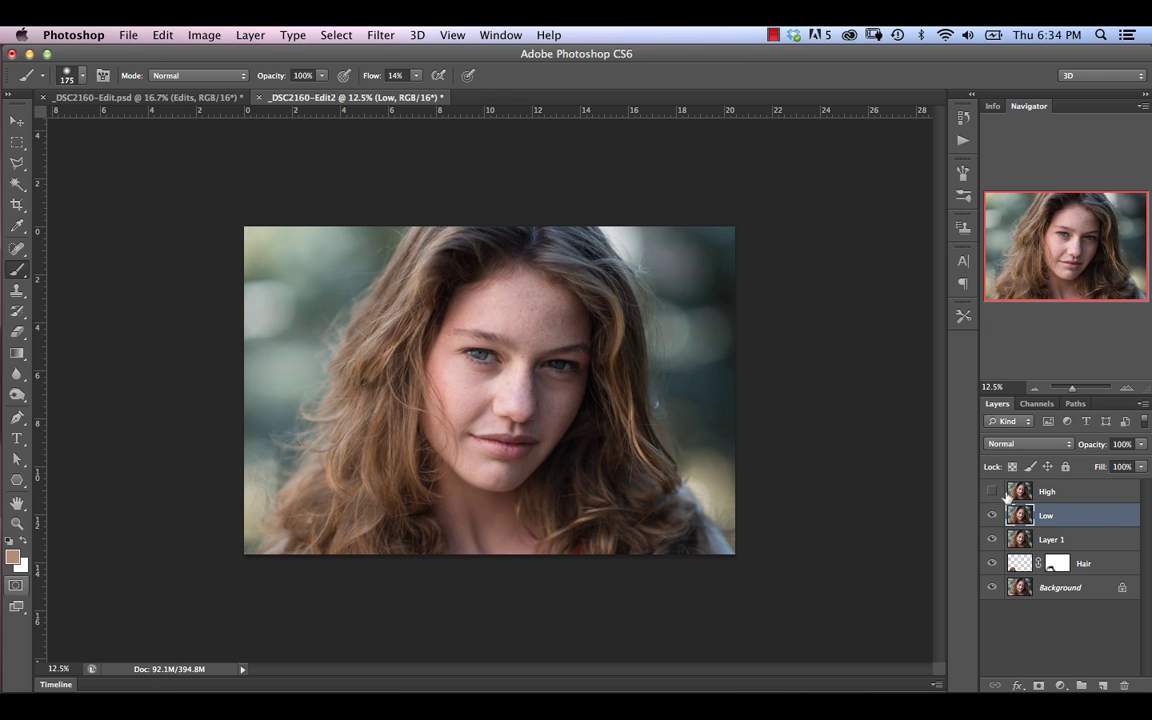
left_click(385, 35)
mouse_move(481, 221)
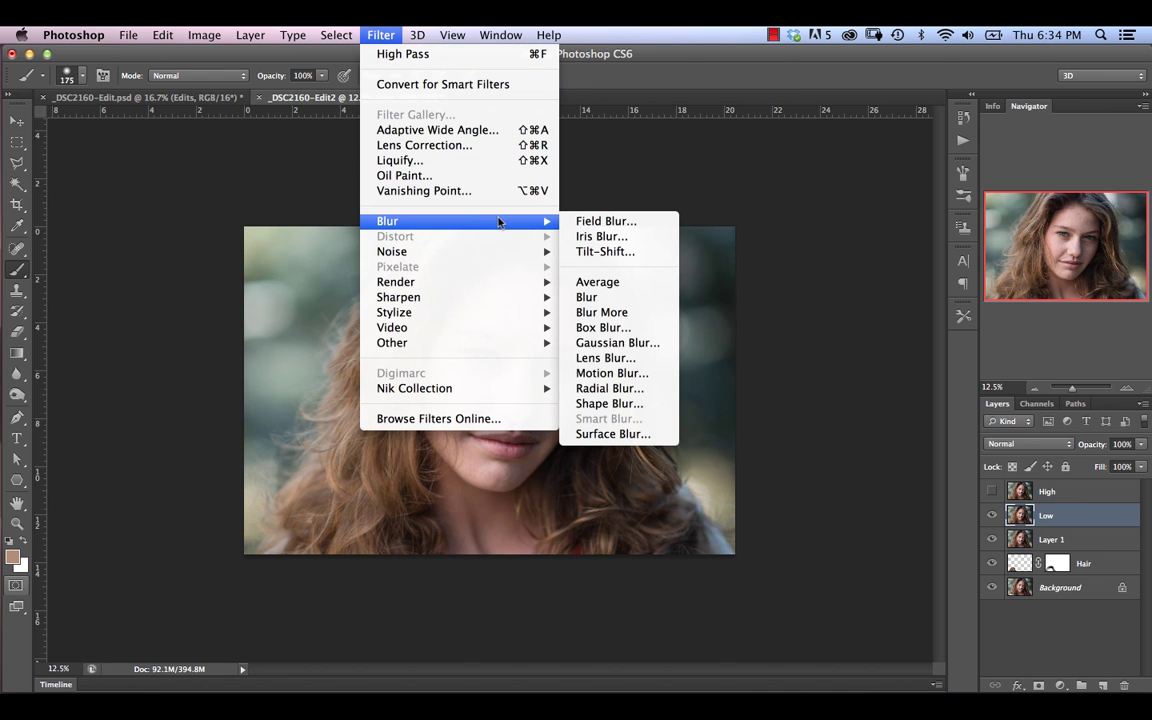
left_click(588, 345)
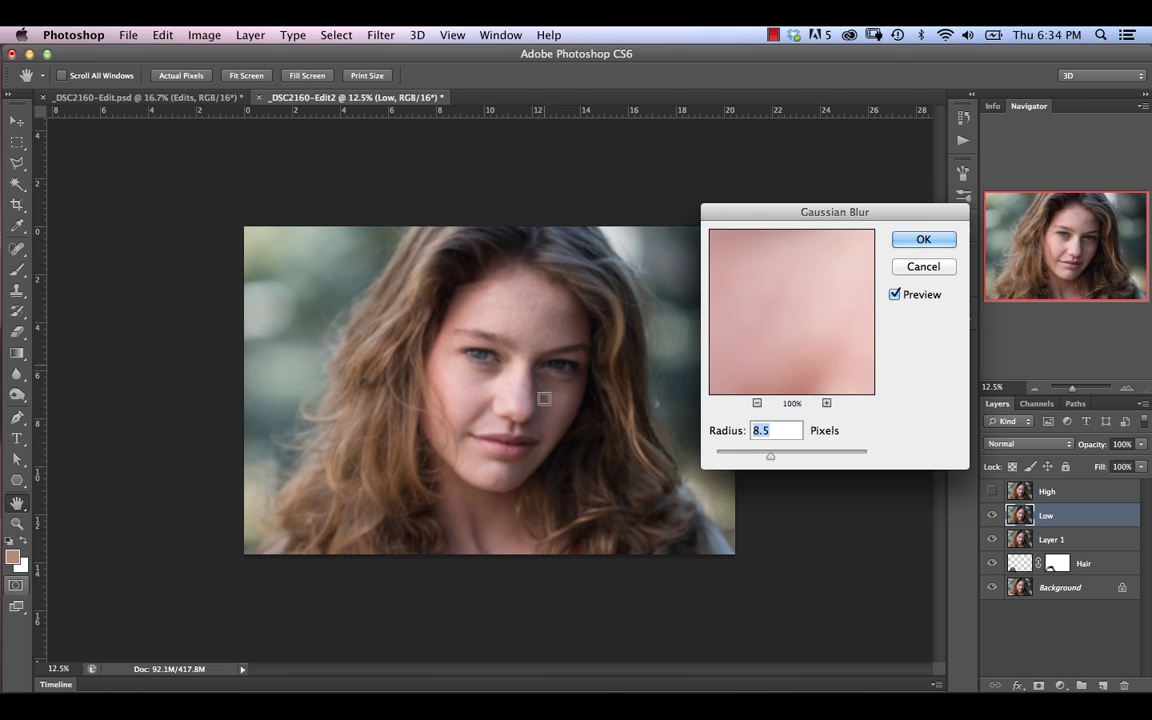
left_click(918, 239)
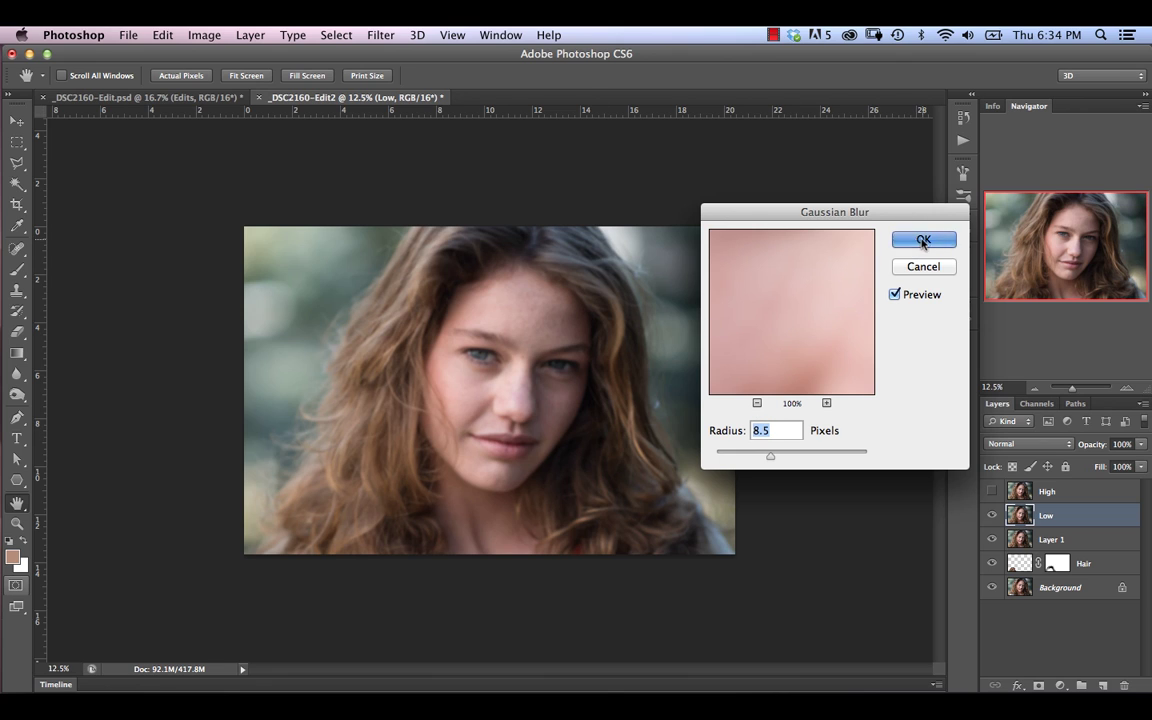
key("b")
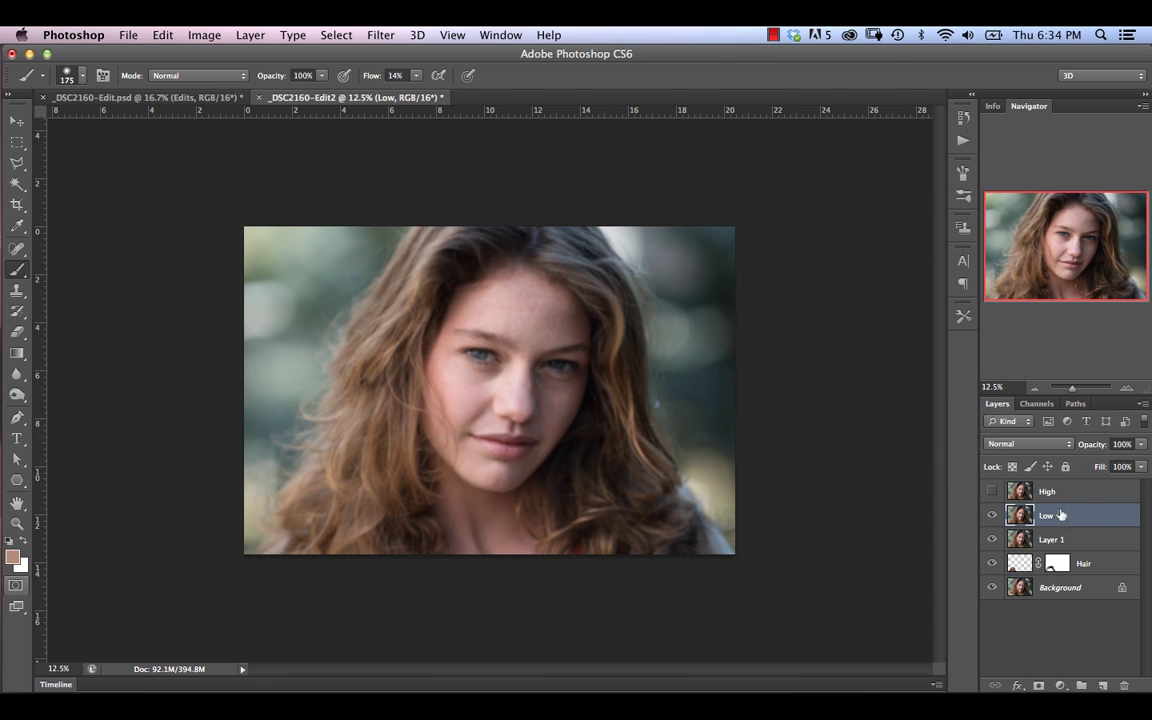
- Show the High layer and set its blending mode to Linear Light
left_click(1075, 491)
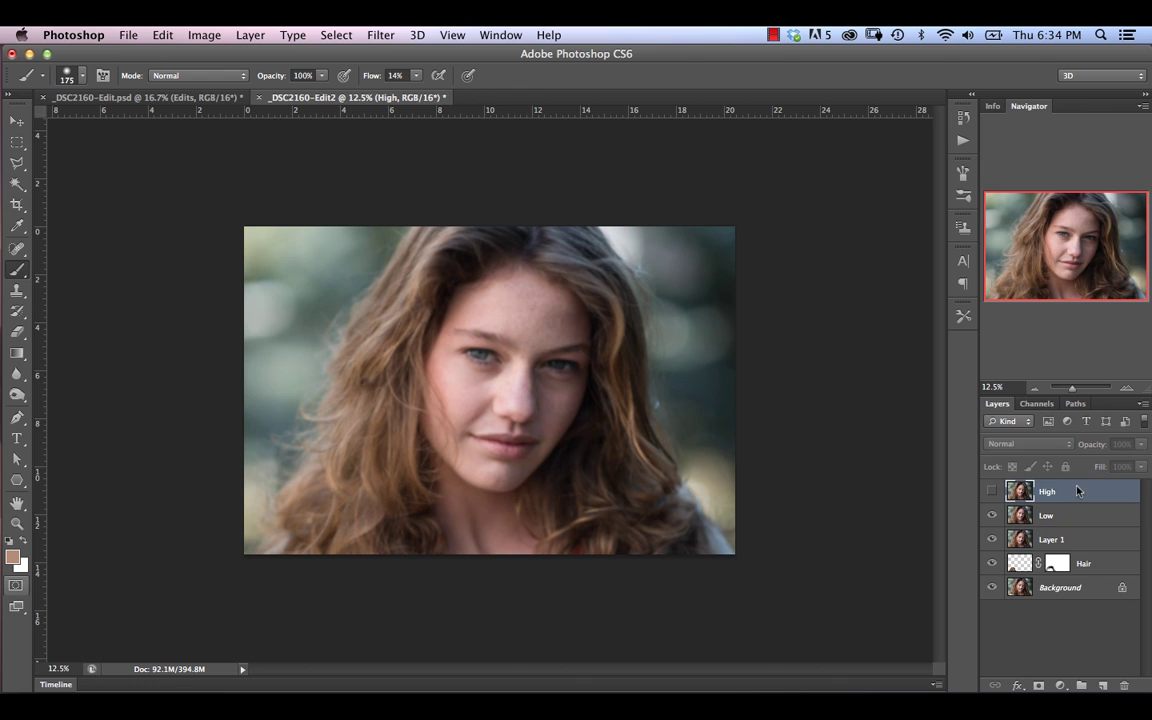
left_click(991, 491)
left_click(1028, 443)
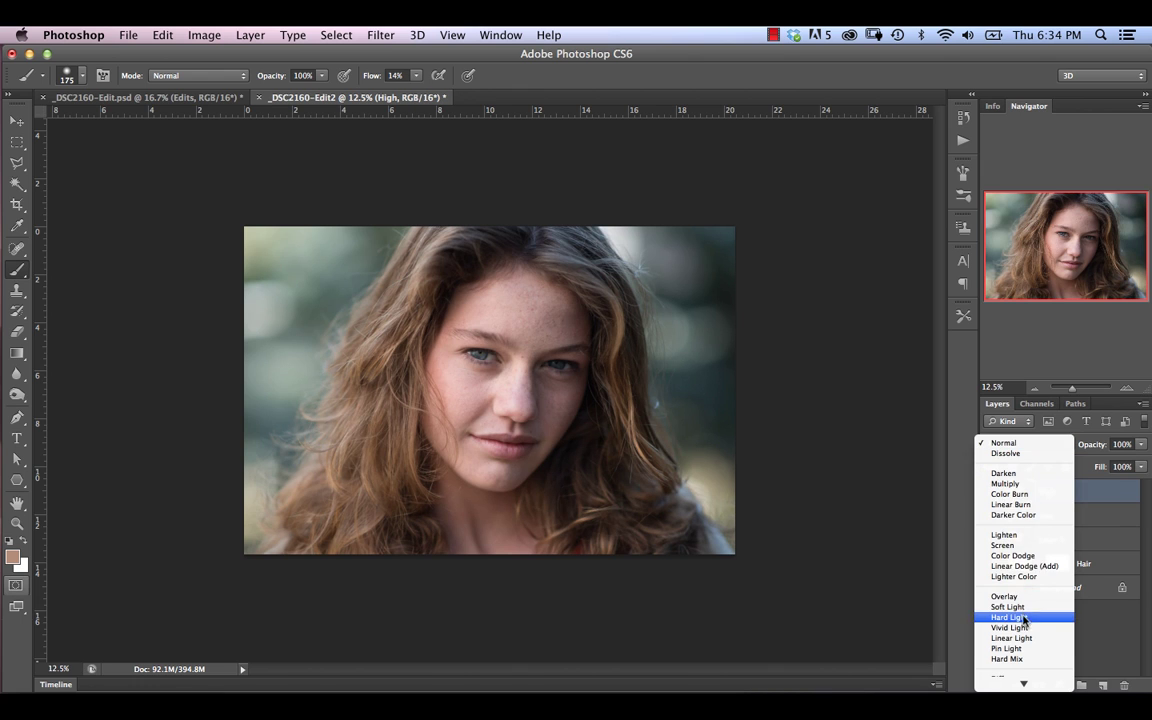
left_click(1023, 638)
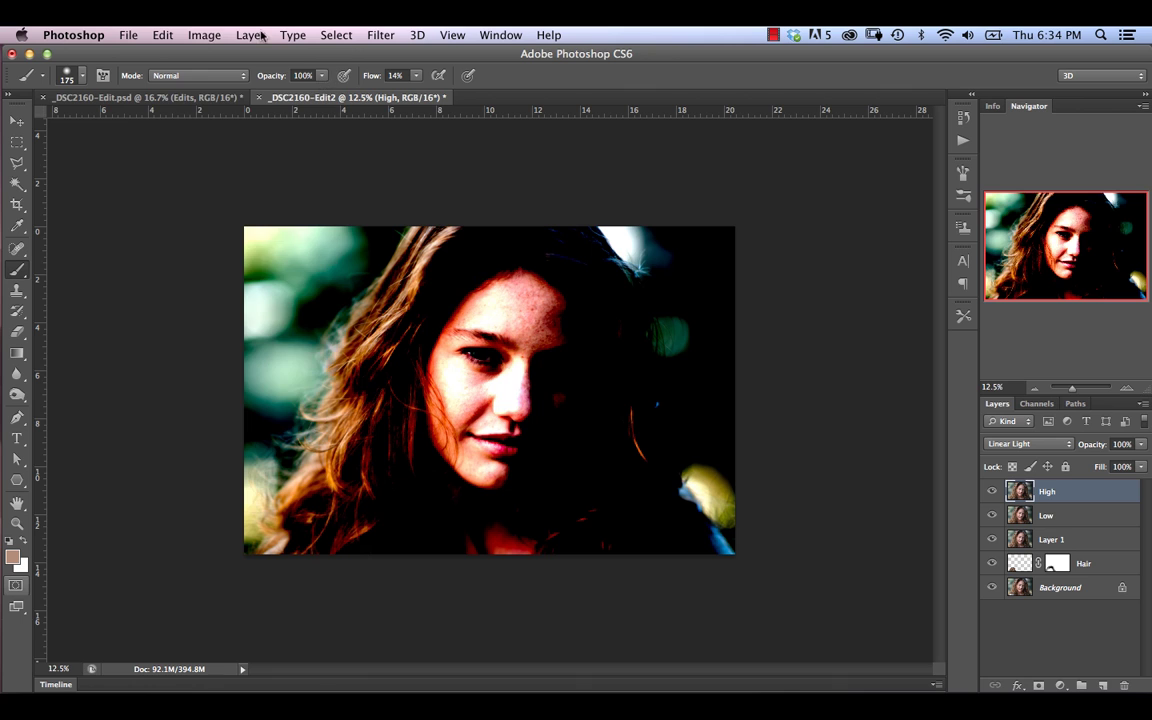
- Run Apply Image on the High layer with the inverted Low layer as source, Add blending, 100% opacity, scale 2 and offset 0
left_click(195, 35)
left_click(246, 297)
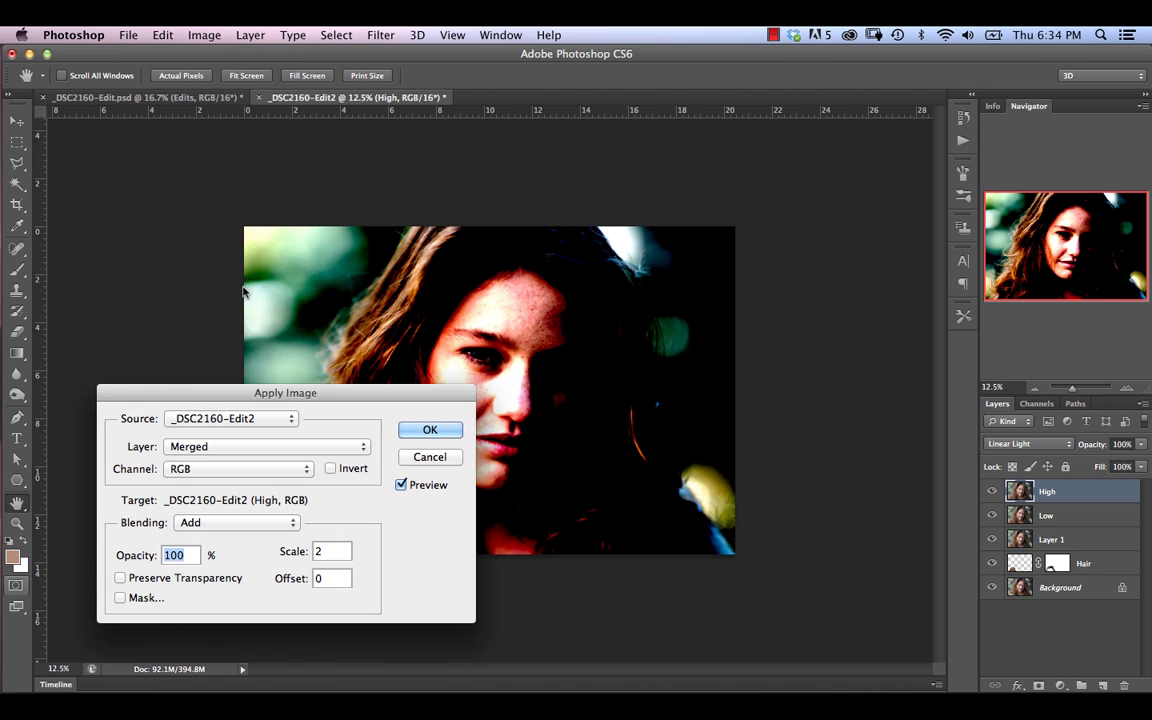
left_click(311, 449)
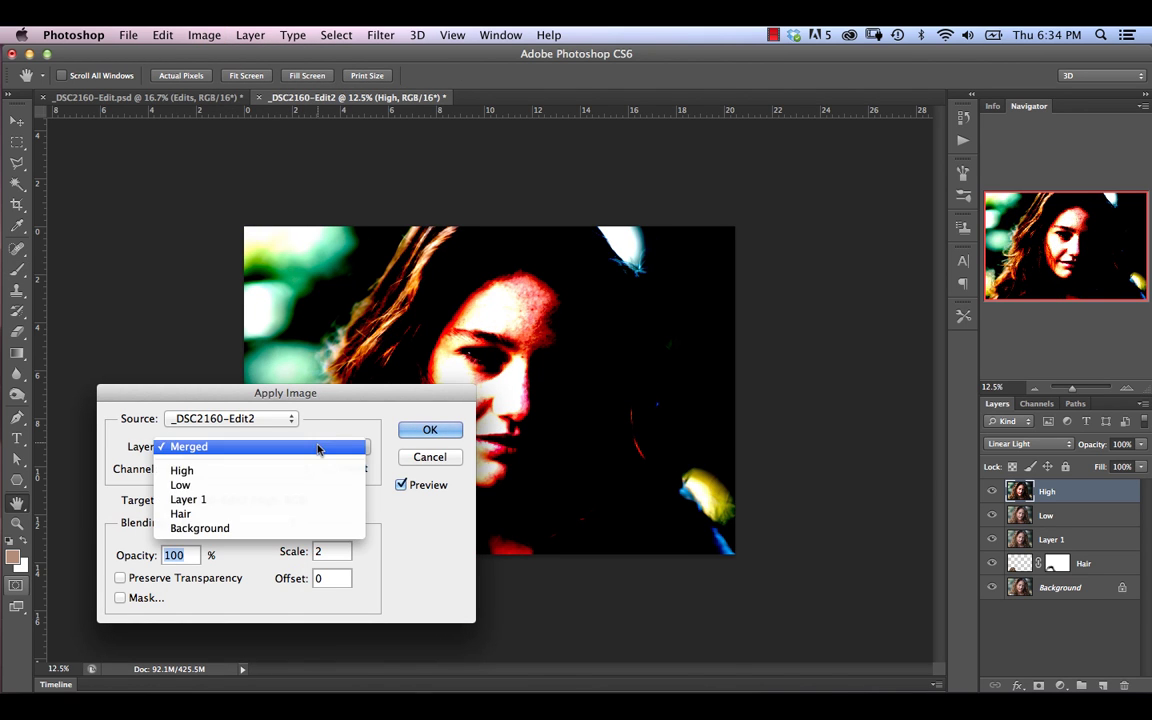
left_click(288, 486)
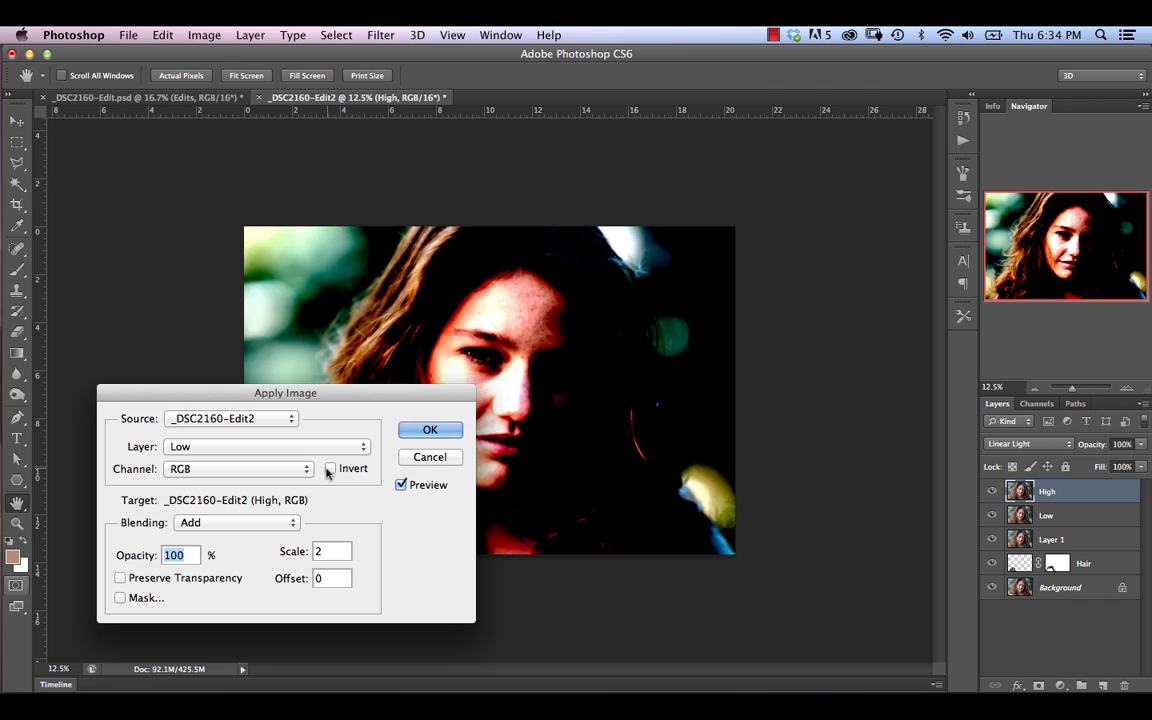
left_click(330, 468)
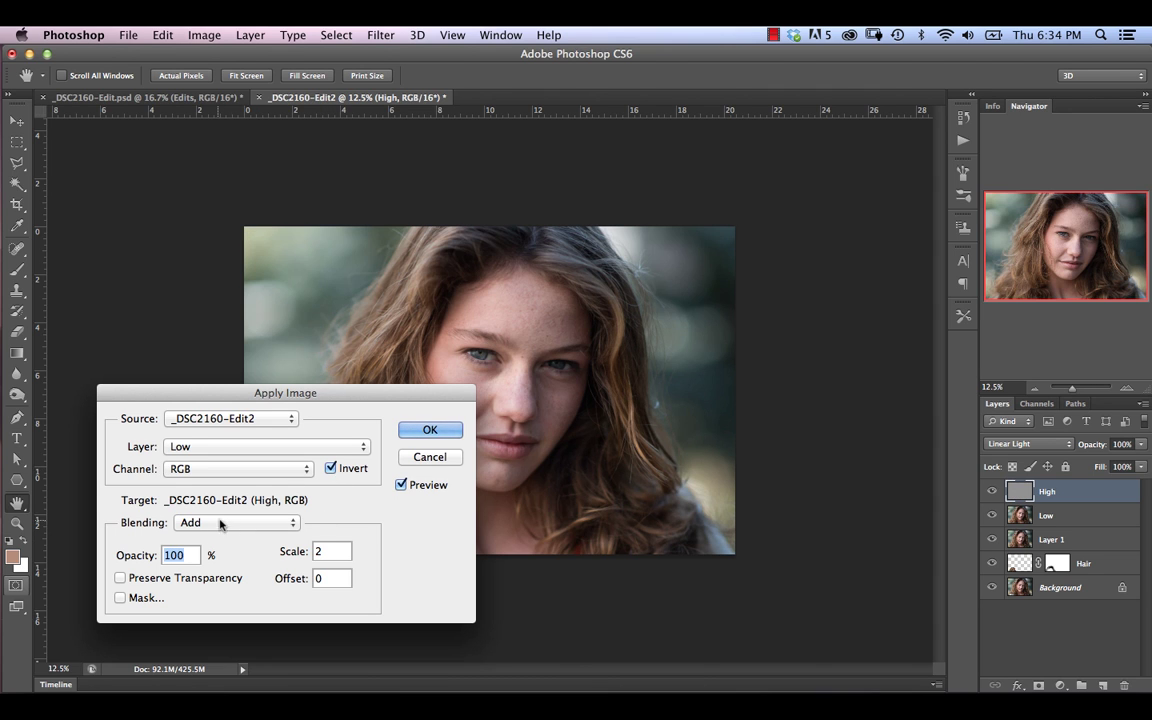
left_click(260, 523)
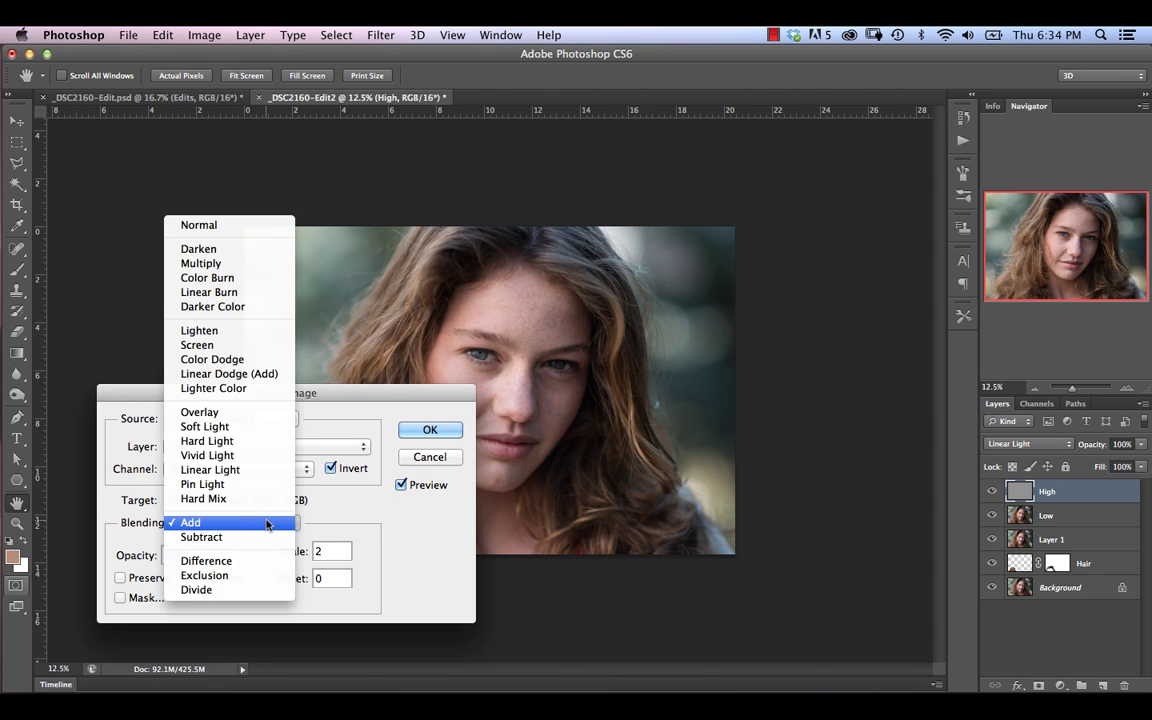
left_click(276, 524)
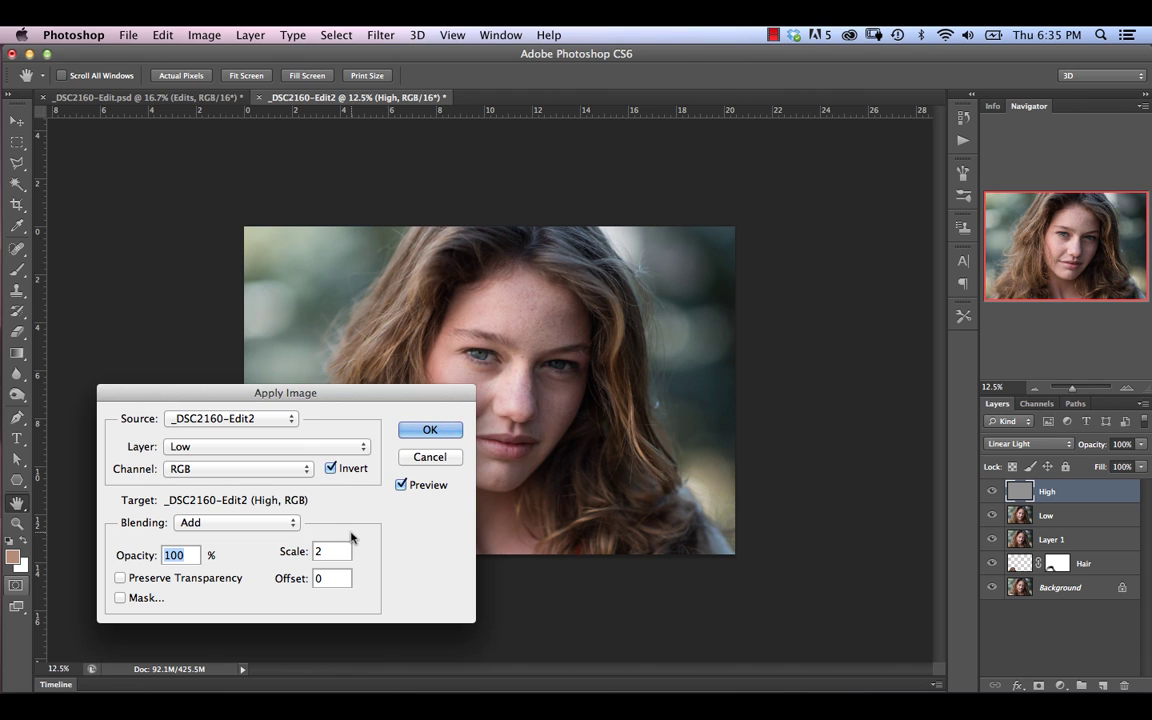
left_click(420, 432)
key("b")
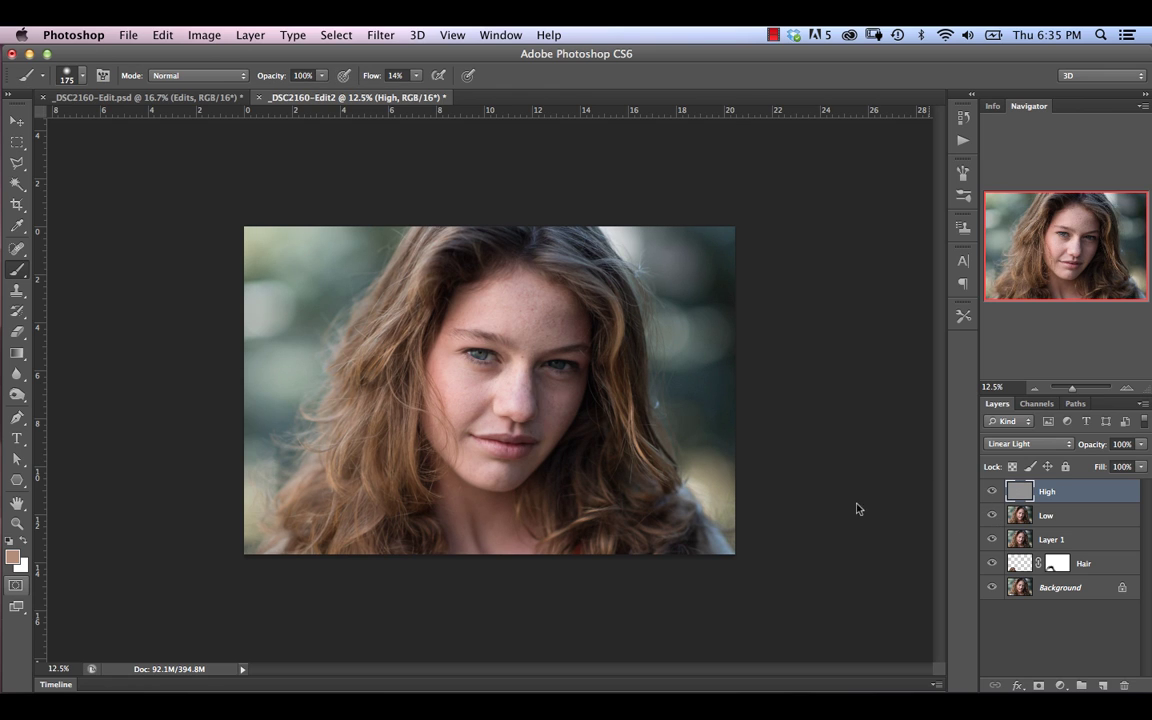
- Toggle the High layer's visibility to compare the portrait with and without its detail
left_click(991, 492)
left_click(991, 492)
left_click(991, 492)
left_click(991, 492)
left_click(991, 492)
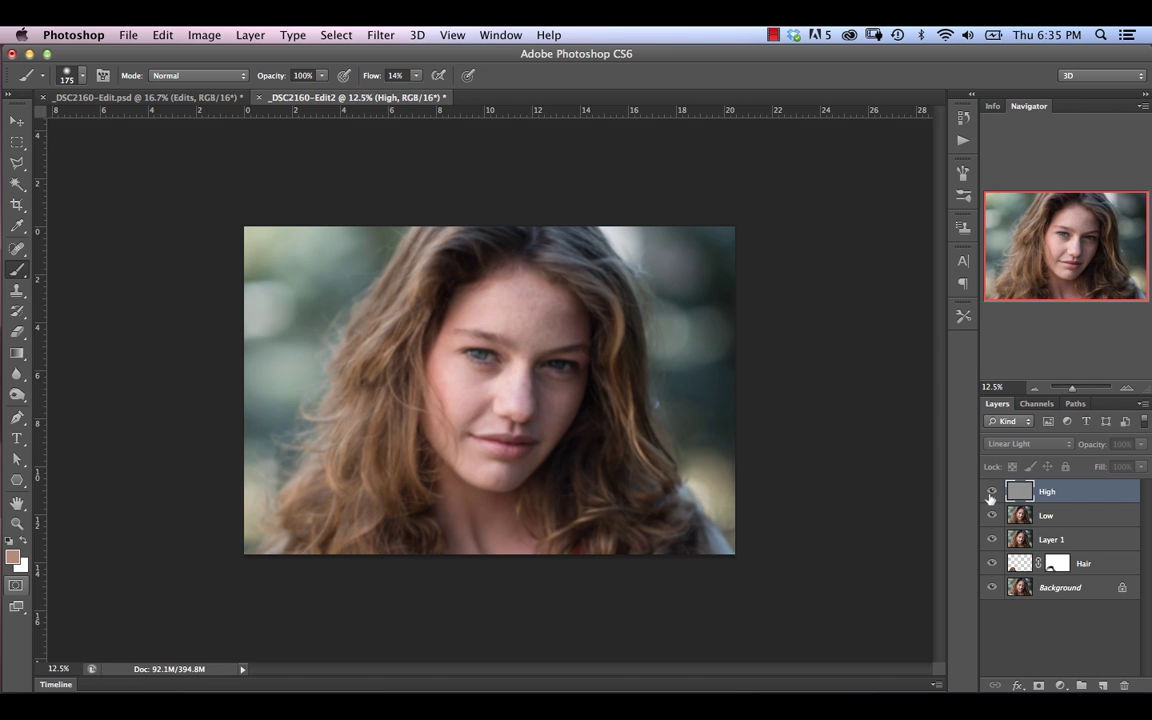
left_click(991, 491)
- Group the High and Low layers together and name the group FS
left_click(1050, 515, "shift")
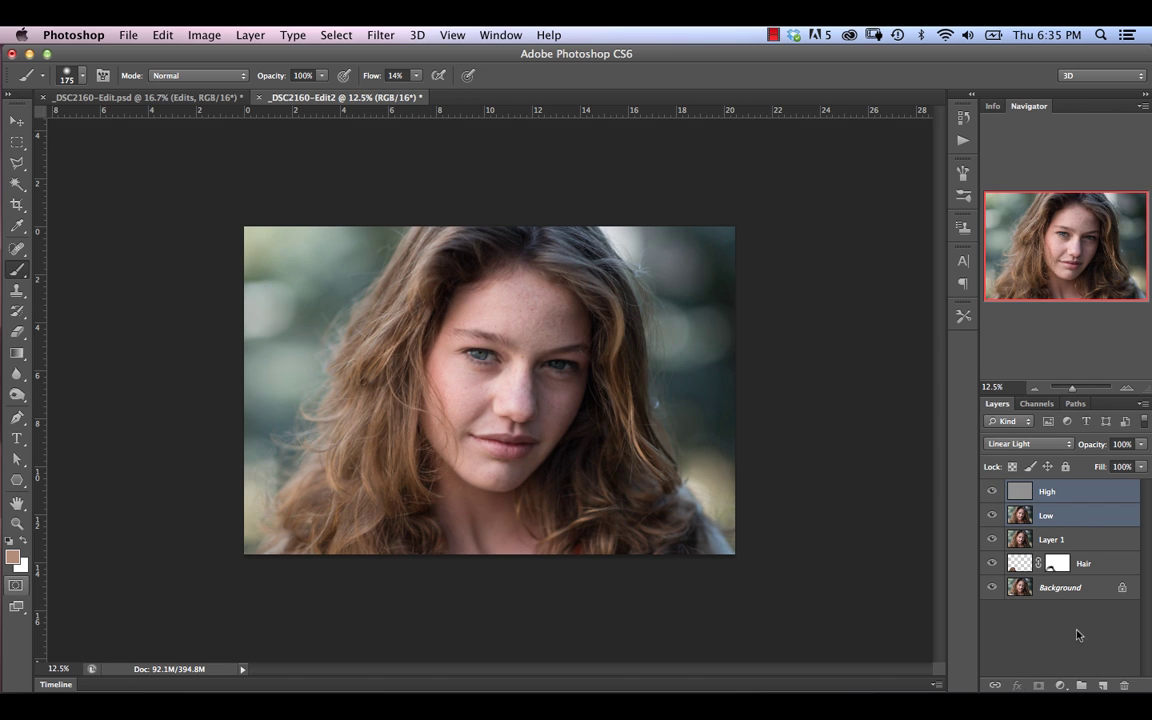
left_click(1081, 686)
left_click(1062, 510)
left_click(1061, 536, "shift")
left_click_drag(1061, 536, 1060, 492)
double_click(1055, 489)
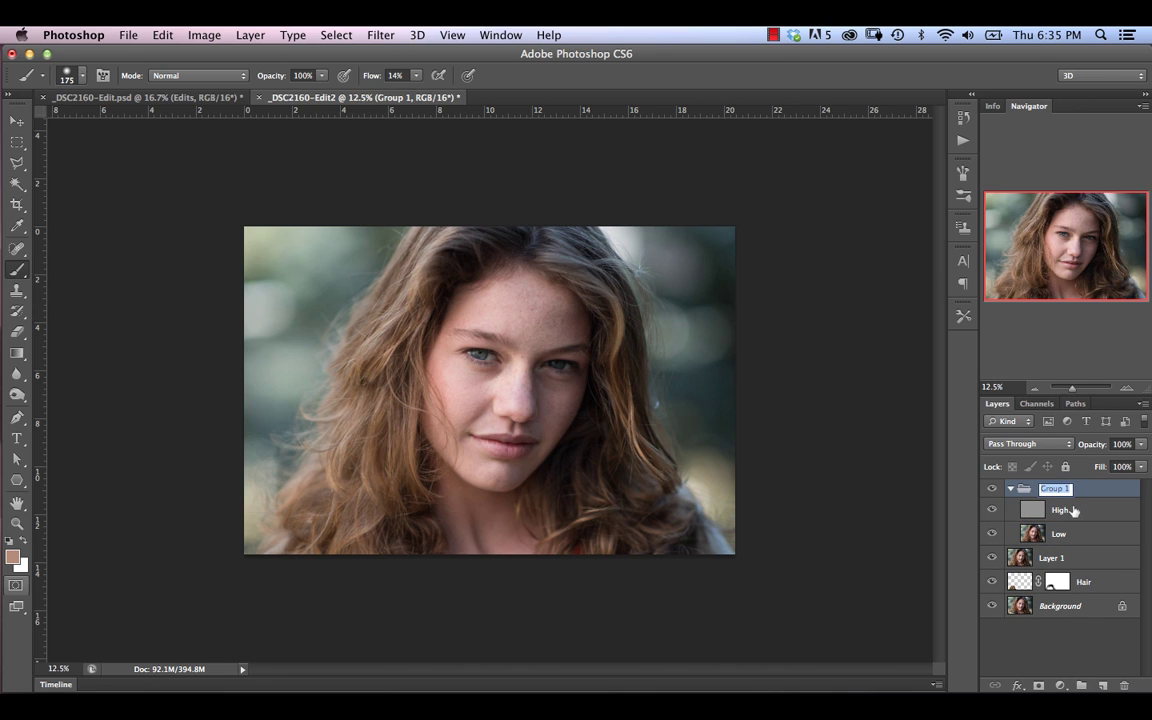
type("FS")
key("Return")
- Add a blank layer directly above the Low layer and set the brush flow to 5%
left_click(1062, 535)
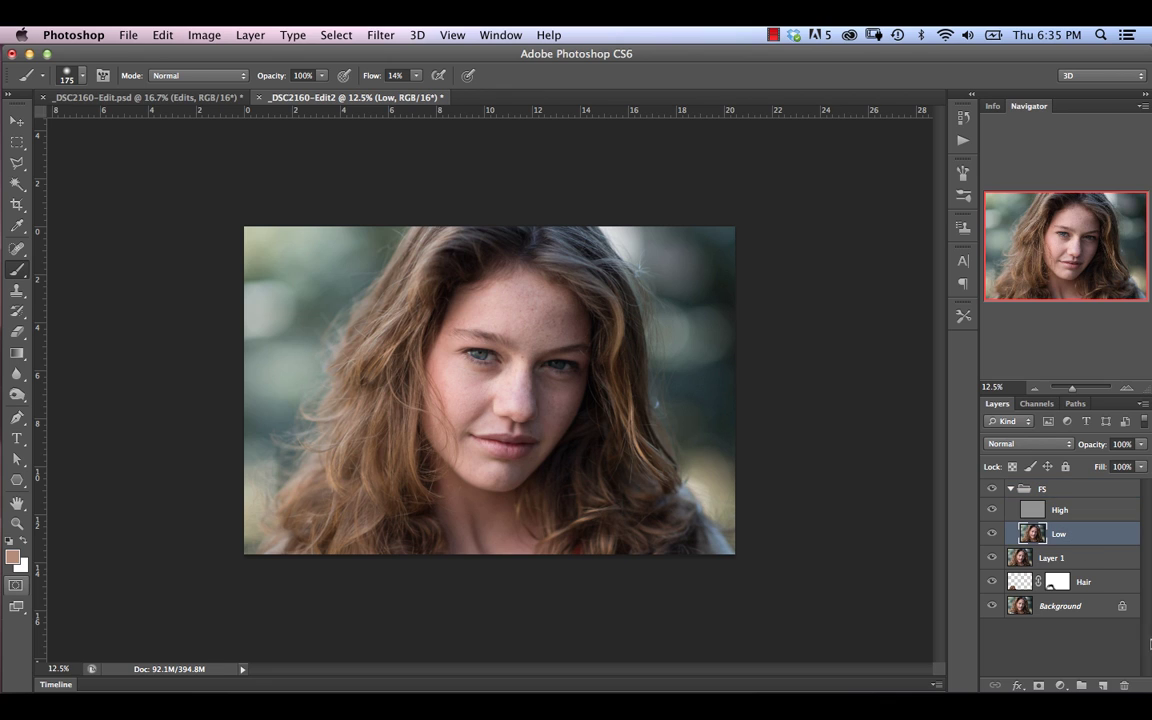
key("super+shift+alt+n")
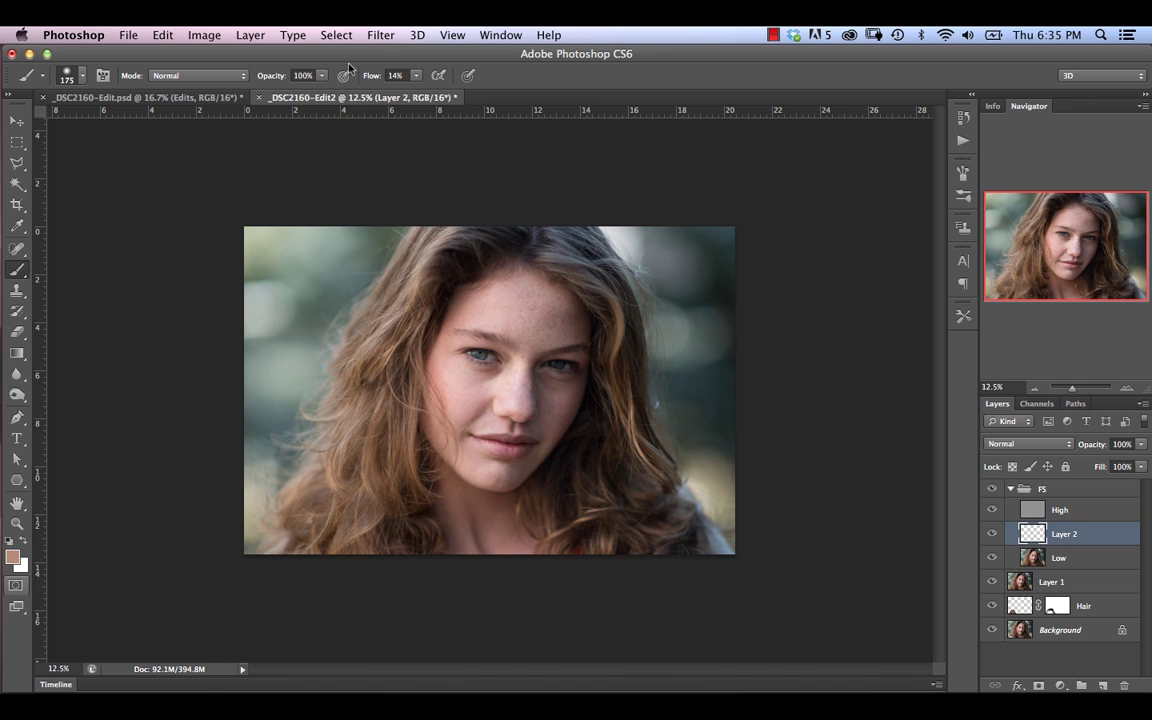
left_click(198, 75)
left_click(83, 76)
left_click(83, 76)
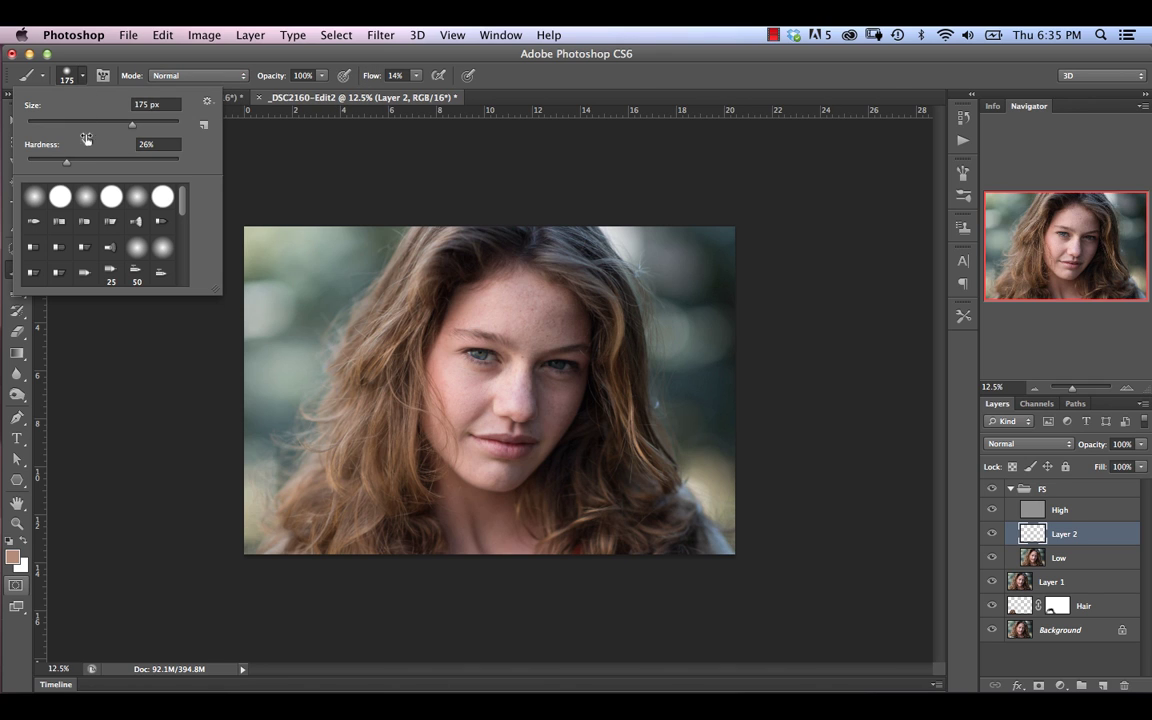
left_click_drag(86, 138, 12, 146)
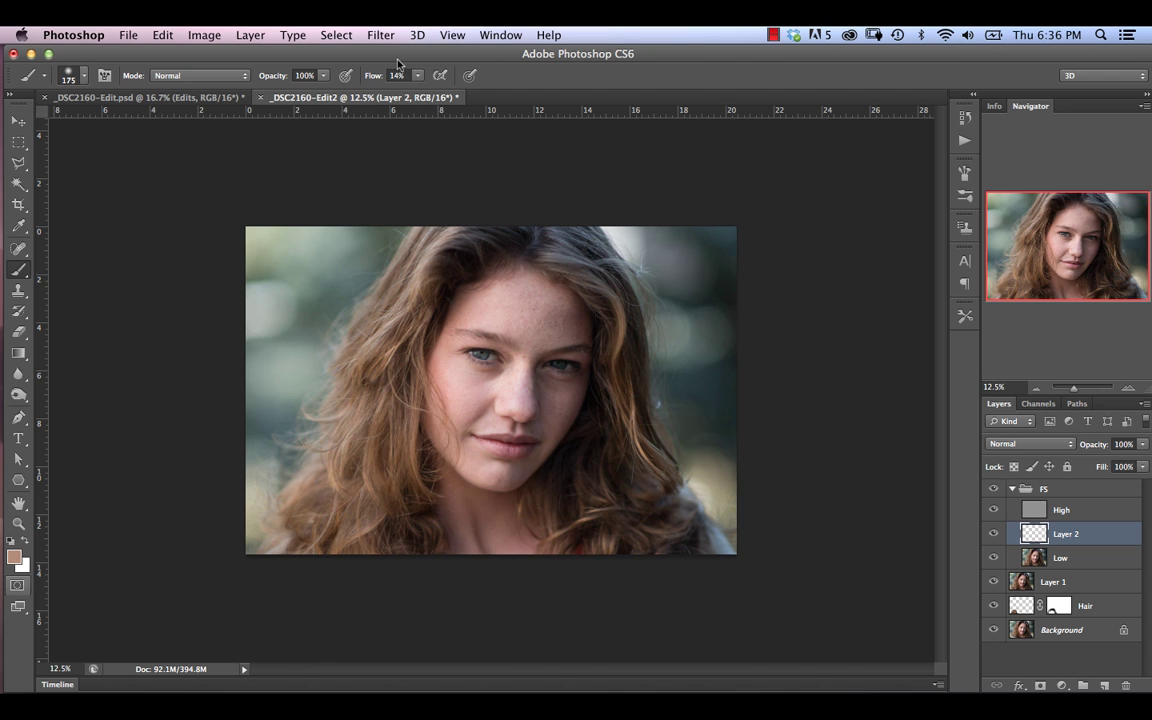
left_click_drag(356, 49, 353, 49)
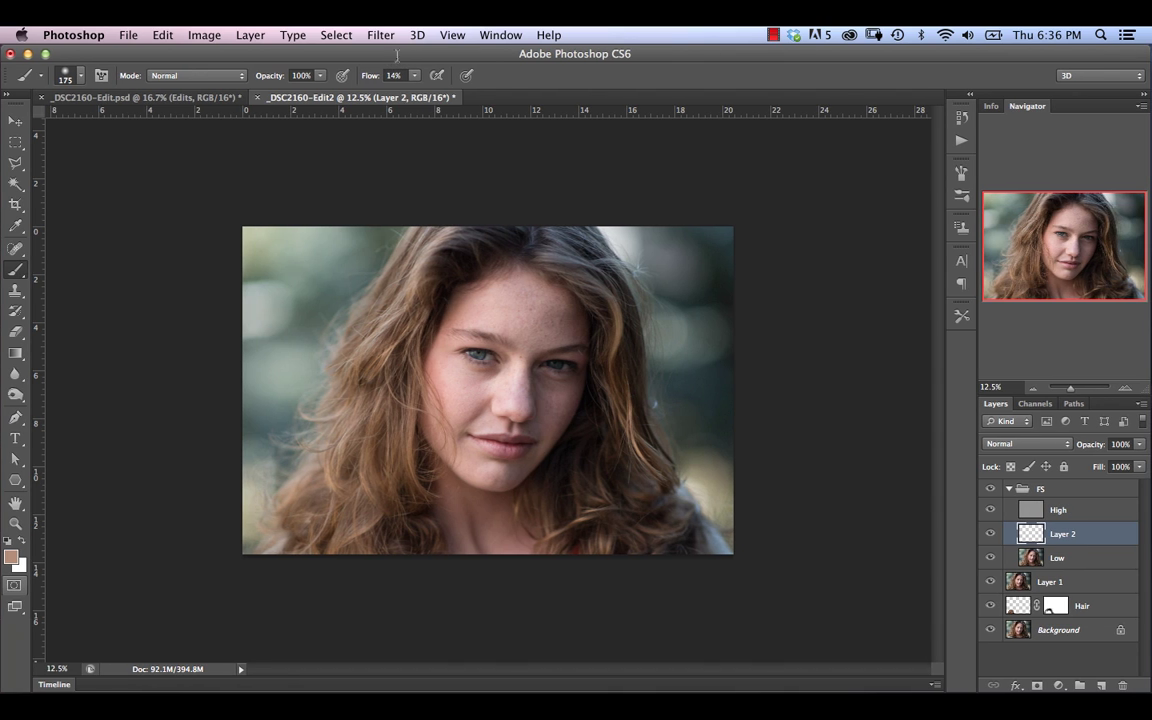
left_click_drag(415, 76, 409, 97)
left_click(414, 77)
- Examine the skin tone transitions across the cheeks, nose, mouth and forehead at 50% zoom
key("super+plus")
key("super+plus")
key("super+plus")
key("super+plus")
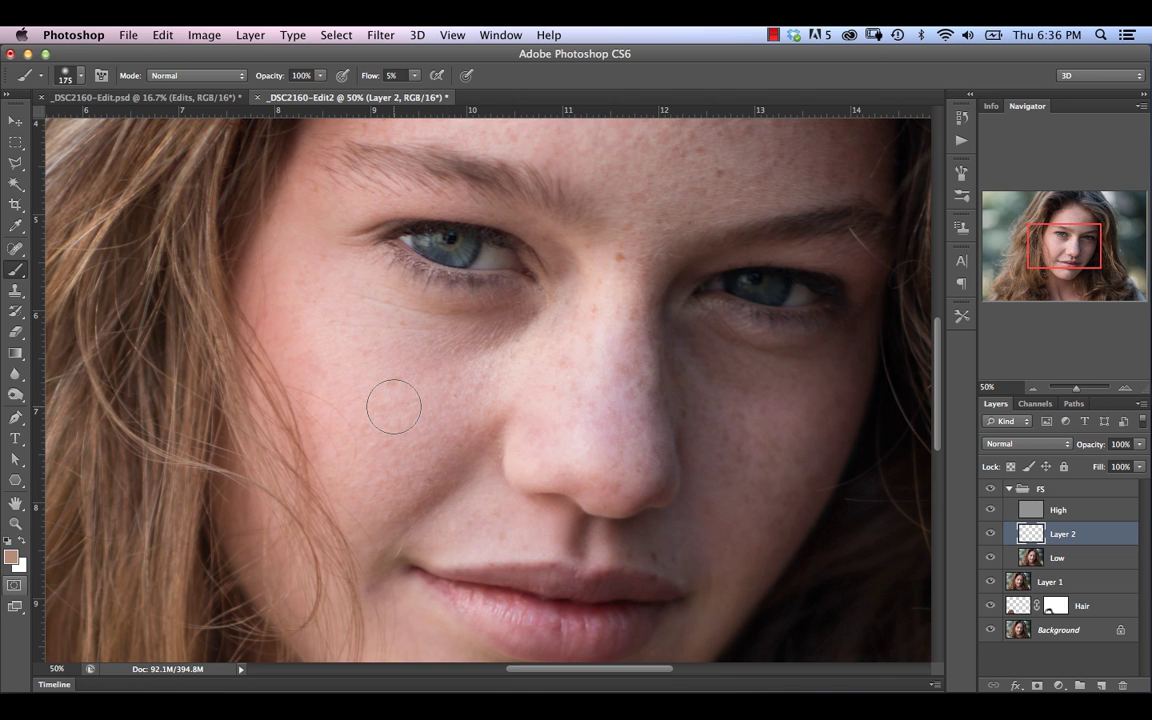
mouse_move(596, 221)
left_mouse_down()
mouse_move(550, 455)
mouse_move(612, 239)
left_mouse_up()
left_click_drag(568, 381, 602, 366)
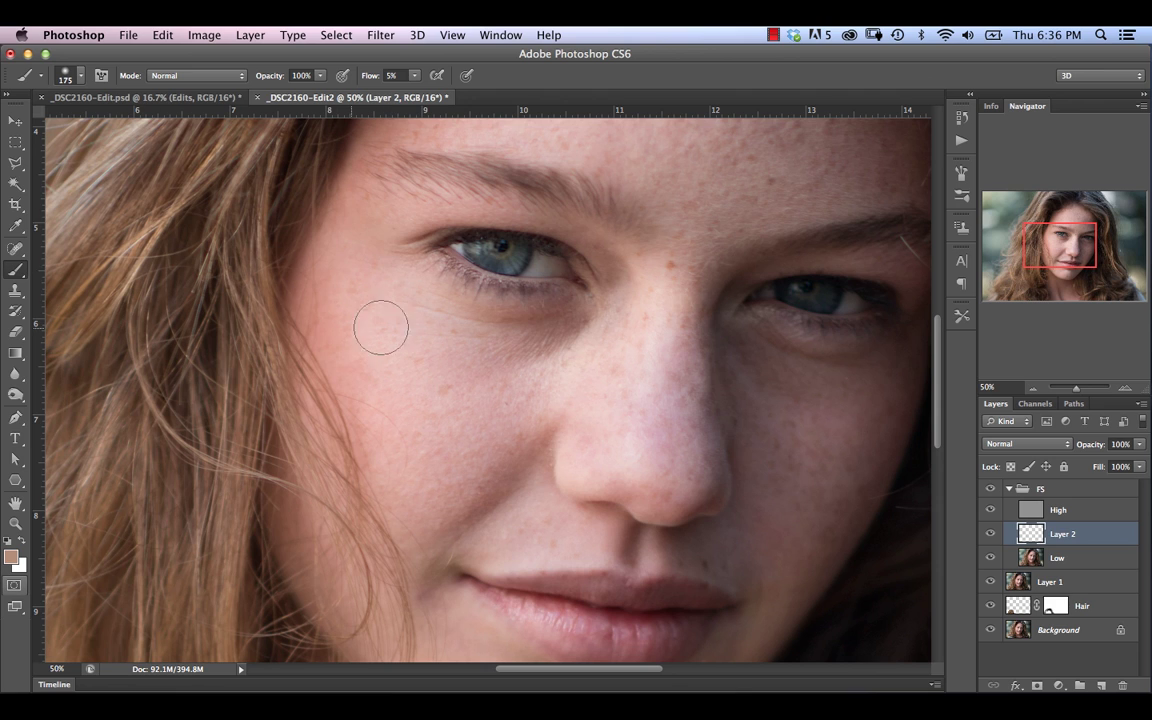
mouse_move(440, 288)
left_mouse_down()
mouse_move(365, 414)
mouse_move(314, 463)
mouse_move(440, 211)
left_mouse_up()
left_click_drag(458, 368, 426, 289)
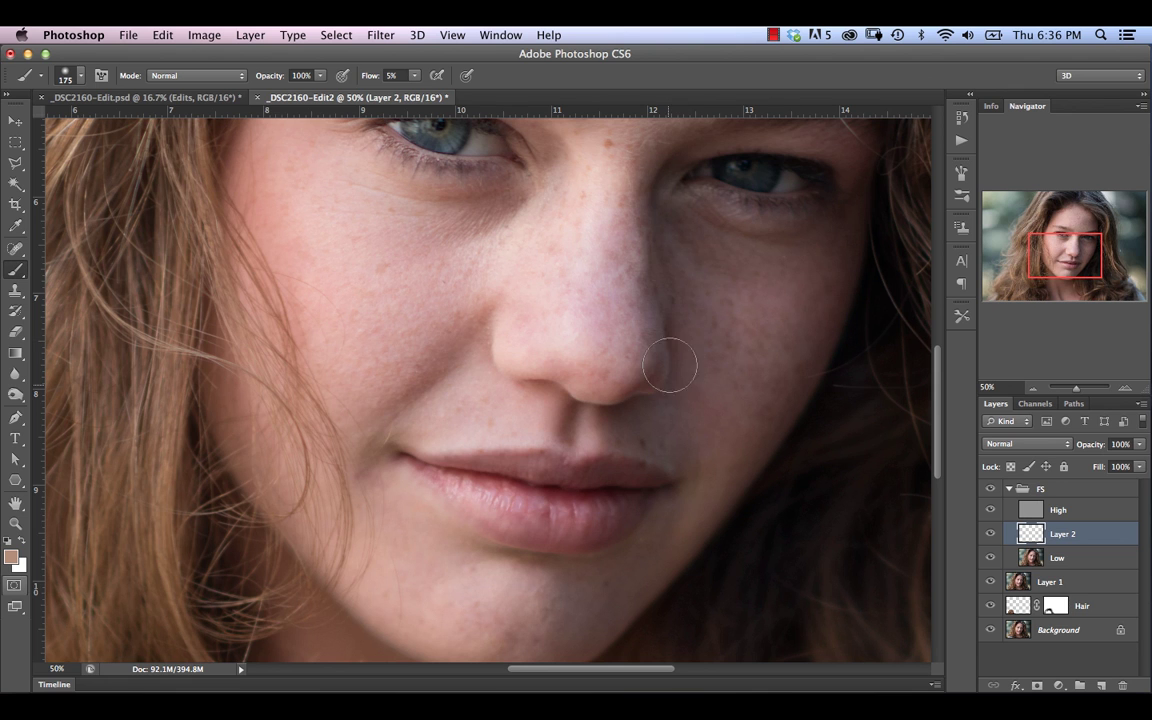
mouse_move(668, 432)
left_mouse_down()
mouse_move(702, 306)
mouse_move(713, 428)
mouse_move(735, 365)
mouse_move(752, 422)
left_mouse_up()
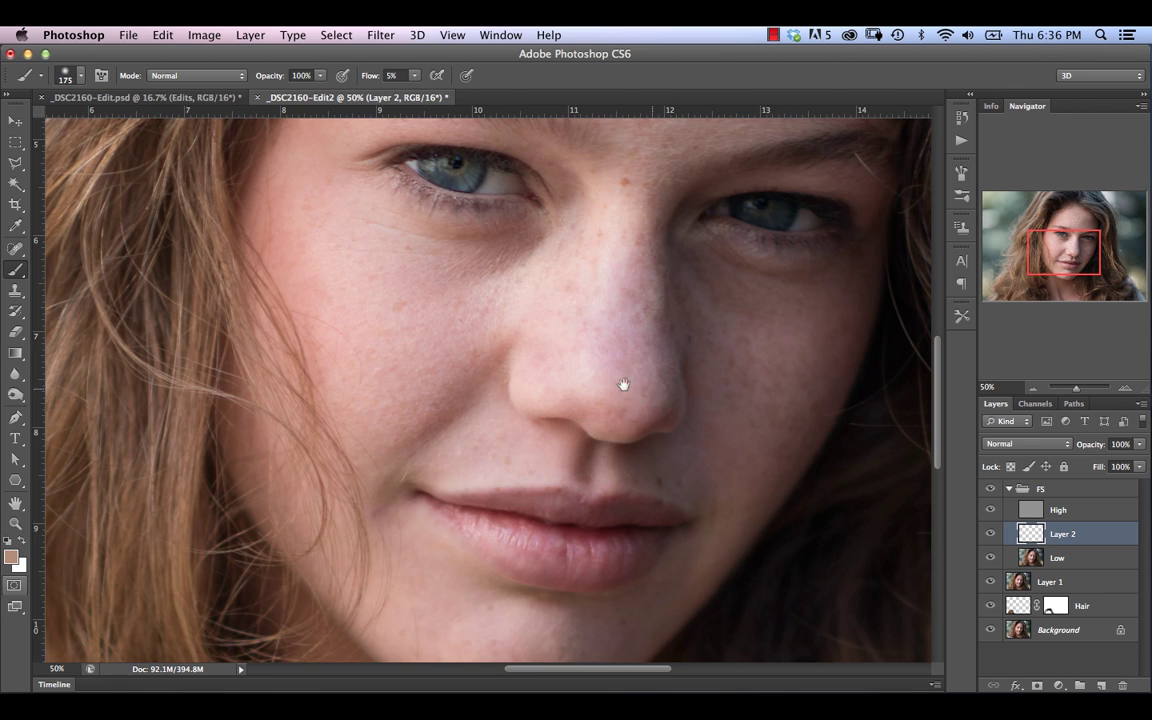
left_click_drag(666, 347, 715, 263)
left_click_drag(681, 319, 640, 443)
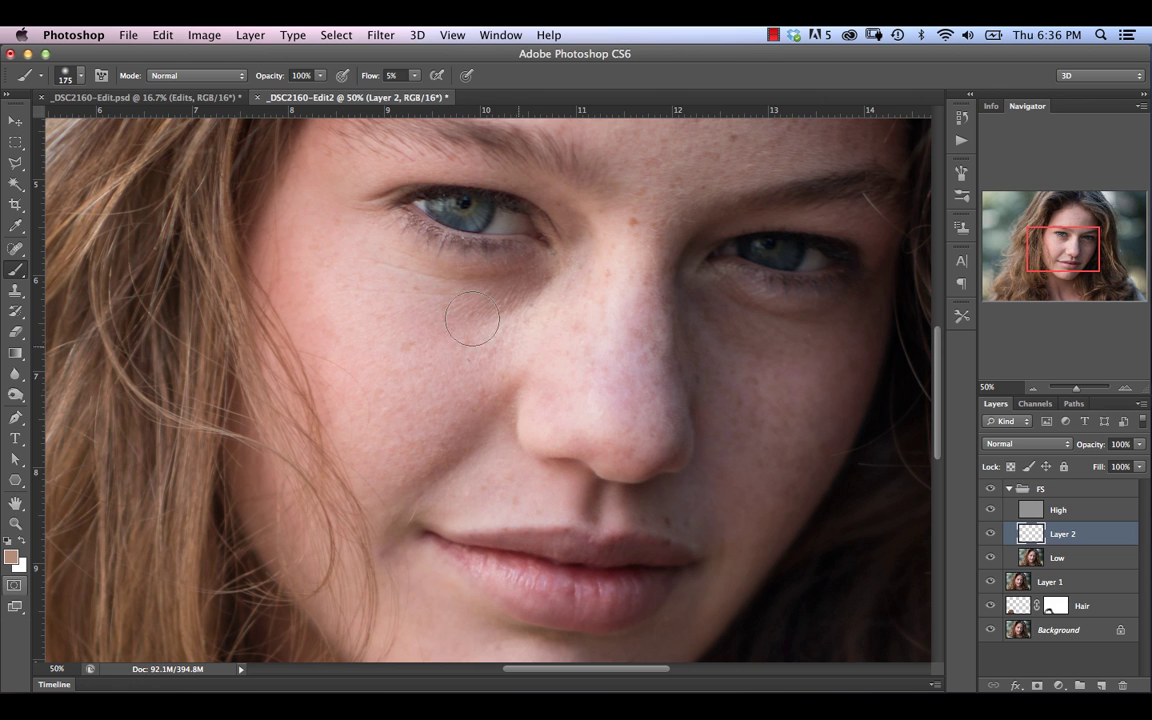
left_click_drag(545, 363, 474, 405)
mouse_move(525, 568)
left_mouse_down()
mouse_move(514, 432)
mouse_move(579, 291)
mouse_move(573, 387)
left_mouse_up()
left_click_drag(589, 320, 588, 530)
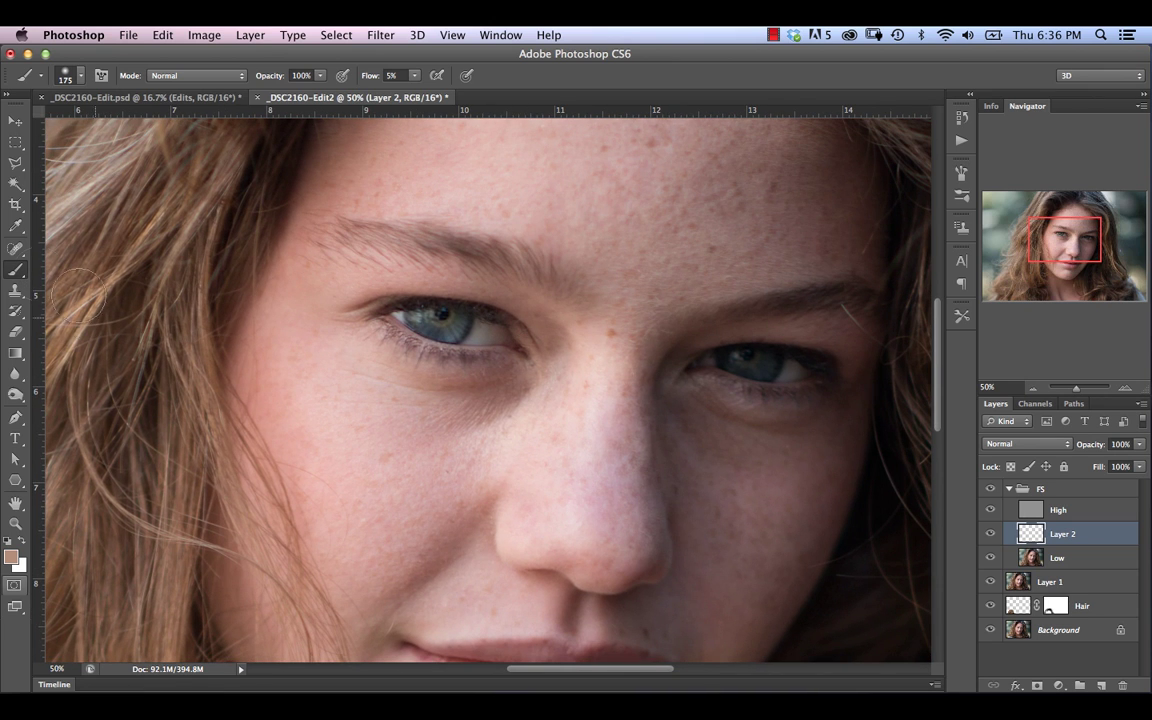
- Set the brush size to 100 px and its flow to 3%, undoing the trial stroke below the lit-side eye
mouse_move(543, 414)
left_mouse_down()
mouse_move(479, 445)
mouse_move(516, 439)
mouse_move(496, 415)
mouse_move(507, 443)
mouse_move(501, 423)
mouse_move(510, 431)
mouse_move(525, 404)
mouse_move(488, 408)
mouse_move(471, 454)
mouse_move(521, 409)
mouse_move(492, 435)
mouse_move(526, 431)
mouse_move(483, 415)
mouse_move(488, 402)
mouse_move(483, 439)
mouse_move(522, 411)
mouse_move(509, 426)
mouse_move(518, 436)
mouse_move(519, 424)
mouse_move(473, 429)
mouse_move(529, 387)
mouse_move(472, 407)
mouse_move(519, 408)
left_mouse_up()
key("[")
mouse_move(454, 382)
left_mouse_down()
mouse_move(423, 393)
mouse_move(474, 352)
mouse_move(452, 425)
left_mouse_up()
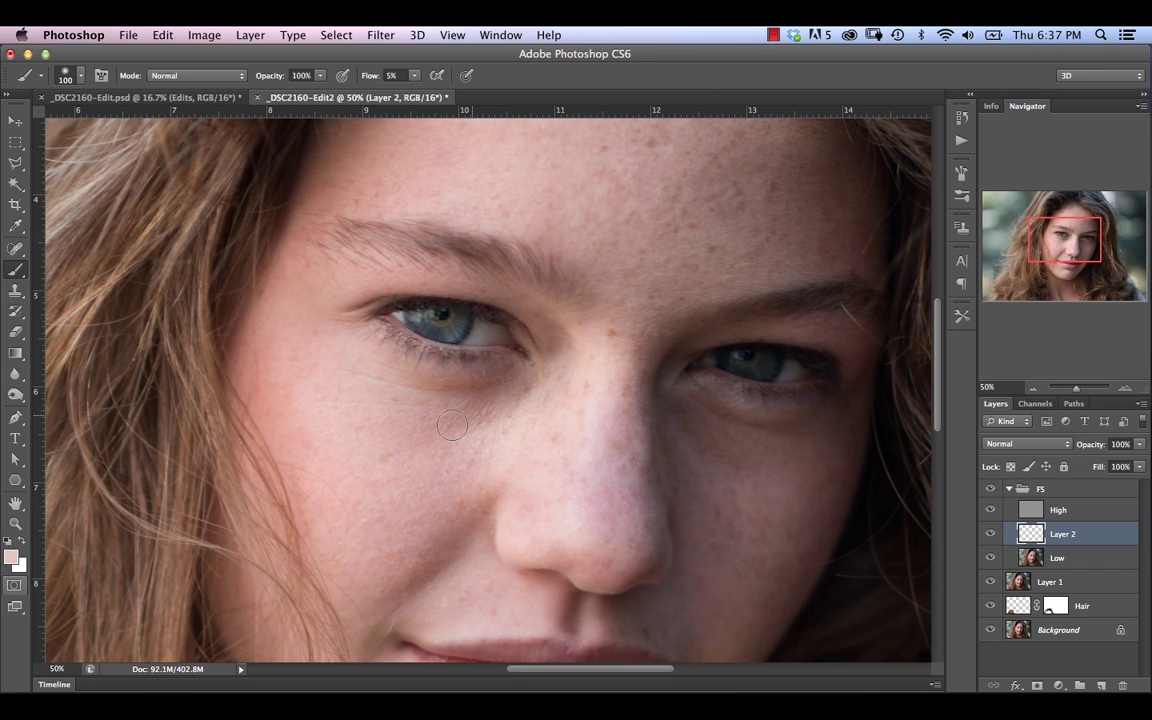
key("super+z")
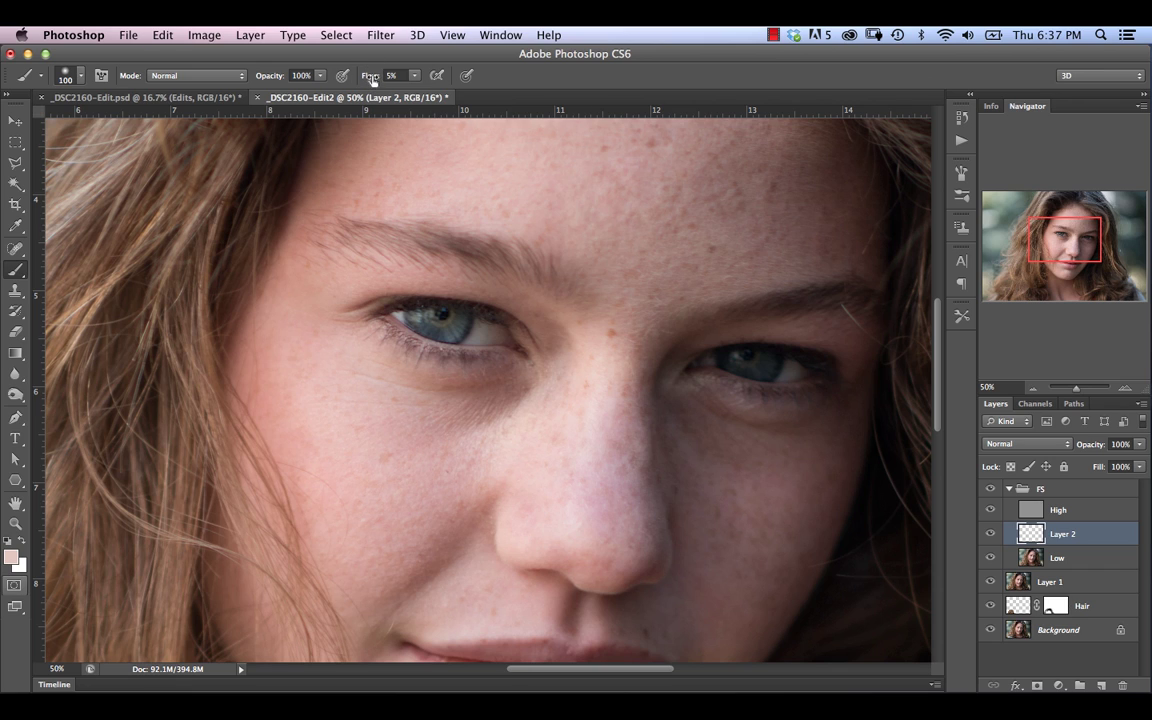
left_click_drag(373, 80, 373, 76)
left_click(370, 79)
- Paint sampled skin tone over the dark area between the lit-side eye's inner corner and the nose
mouse_move(558, 378)
left_mouse_down()
mouse_move(590, 376)
mouse_move(578, 424)
left_mouse_up()
mouse_move(494, 447)
left_mouse_down()
mouse_move(511, 417)
mouse_move(548, 402)
left_mouse_up()
left_click(489, 431, "alt")
left_click_drag(534, 403, 518, 393)
mouse_move(448, 430)
left_mouse_down()
mouse_move(507, 431)
mouse_move(528, 399)
left_mouse_up()
mouse_move(467, 442)
left_mouse_down()
mouse_move(482, 468)
mouse_move(499, 427)
left_mouse_up()
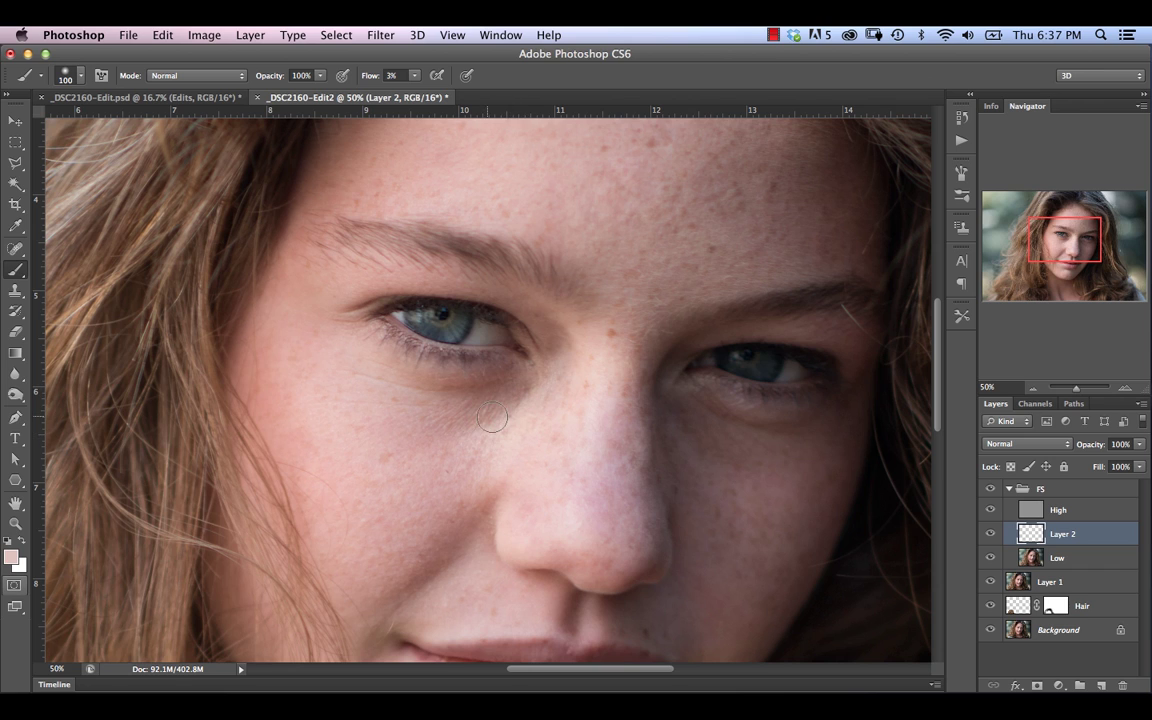
- Resample nearby skin tones and blend the under-eye area into the inner cheek on the lit side
left_click(441, 370, "alt")
left_click(467, 456, "alt")
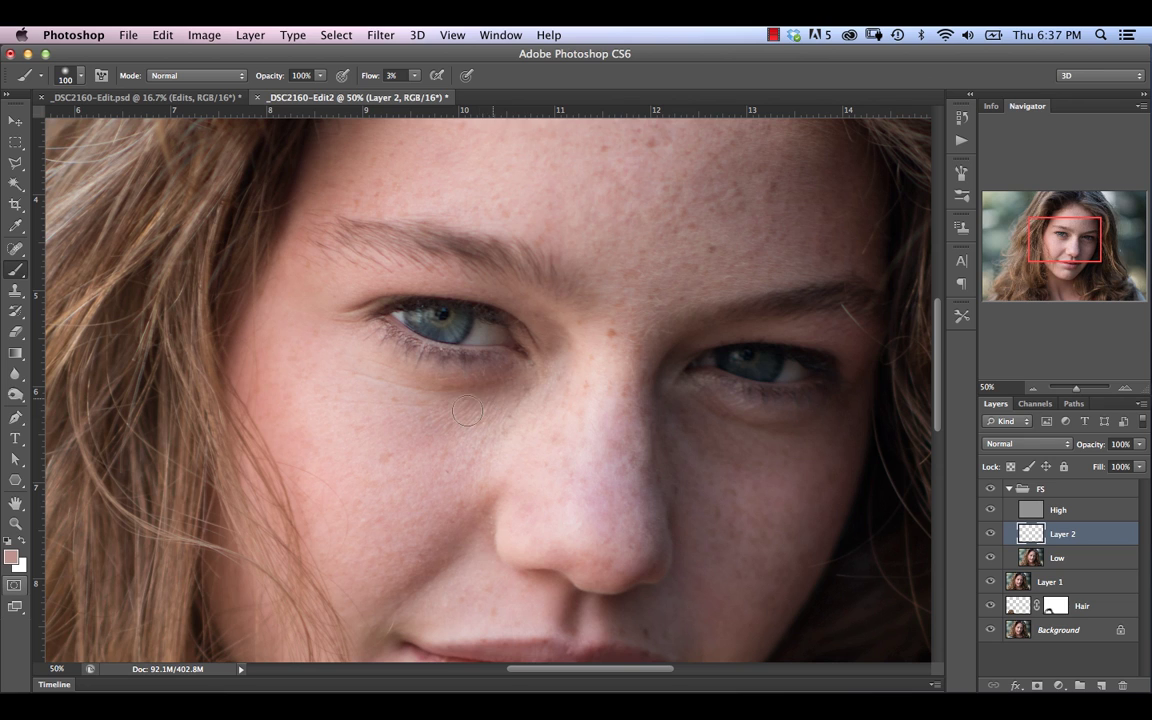
left_click(520, 377, "alt")
left_click(527, 415, "alt")
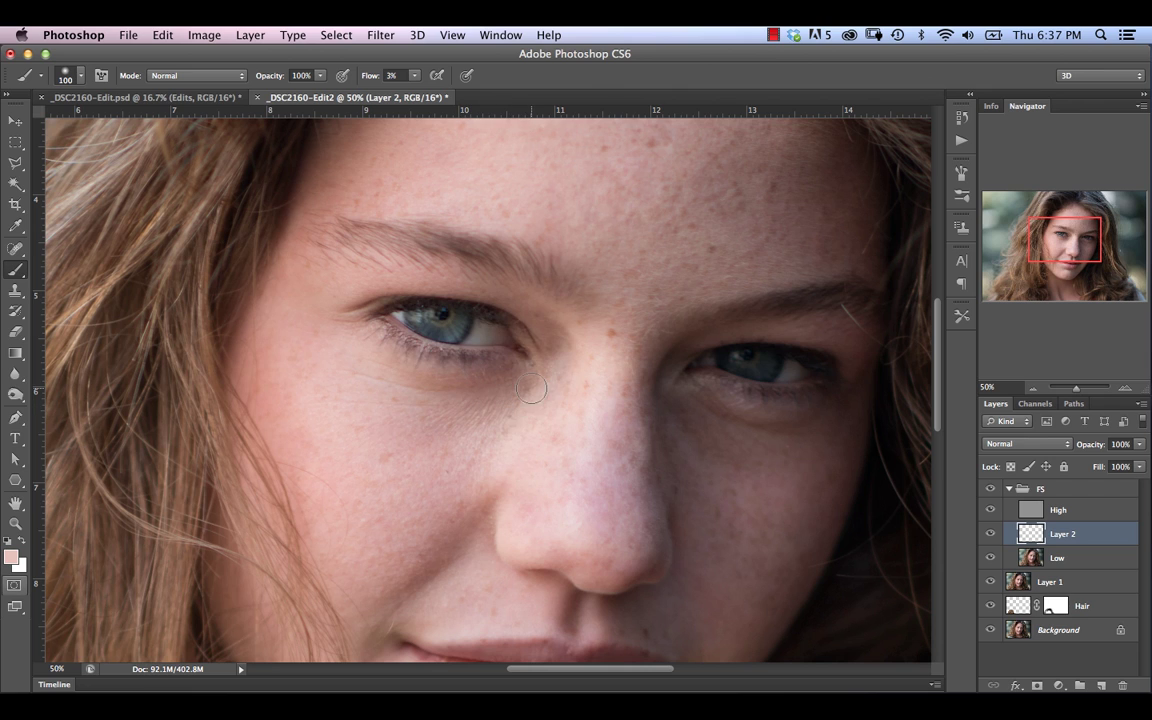
left_click(487, 430, "alt")
left_click(461, 472, "alt")
mouse_move(473, 474)
left_mouse_down()
mouse_move(514, 424)
mouse_move(461, 481)
left_mouse_up()
left_click_drag(475, 434, 510, 483)
left_click(528, 411, "alt")
left_click(491, 390, "alt")
left_click(420, 405, "alt")
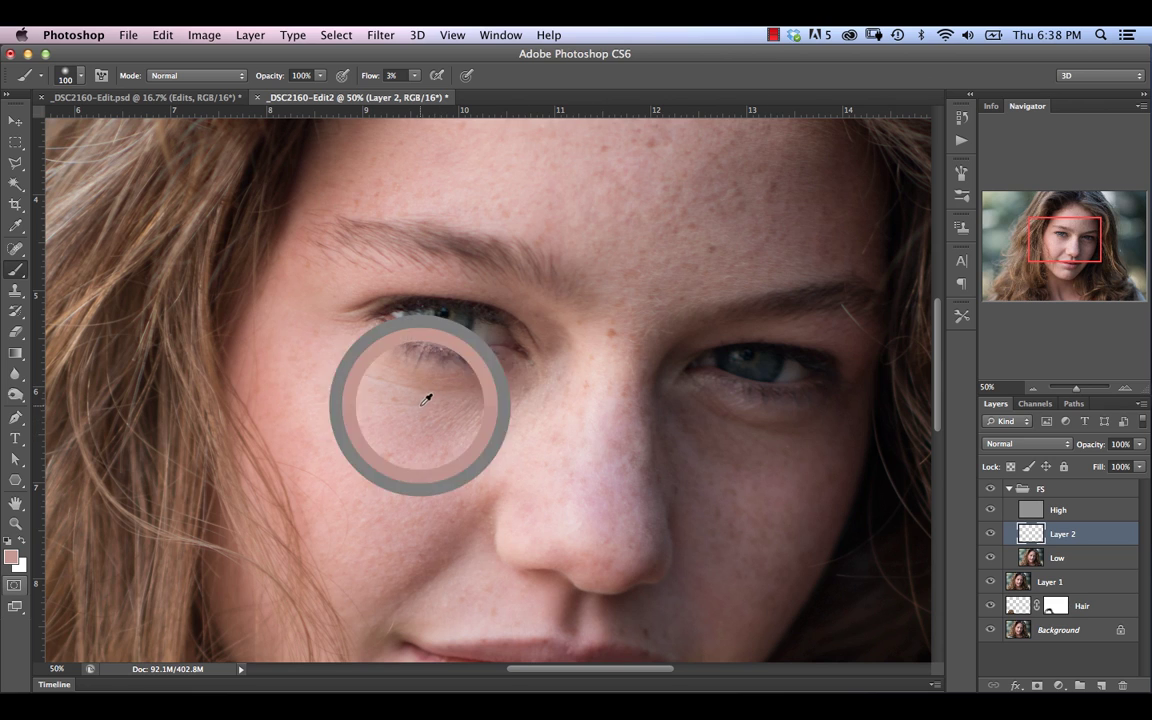
- Even out the skin around the lit-side eye's outer corner and upper outer cheek with sampled tones
left_click(375, 362, "alt")
mouse_move(374, 359)
left_mouse_down()
mouse_move(345, 352)
mouse_move(374, 419)
left_mouse_up()
left_click(332, 386, "alt")
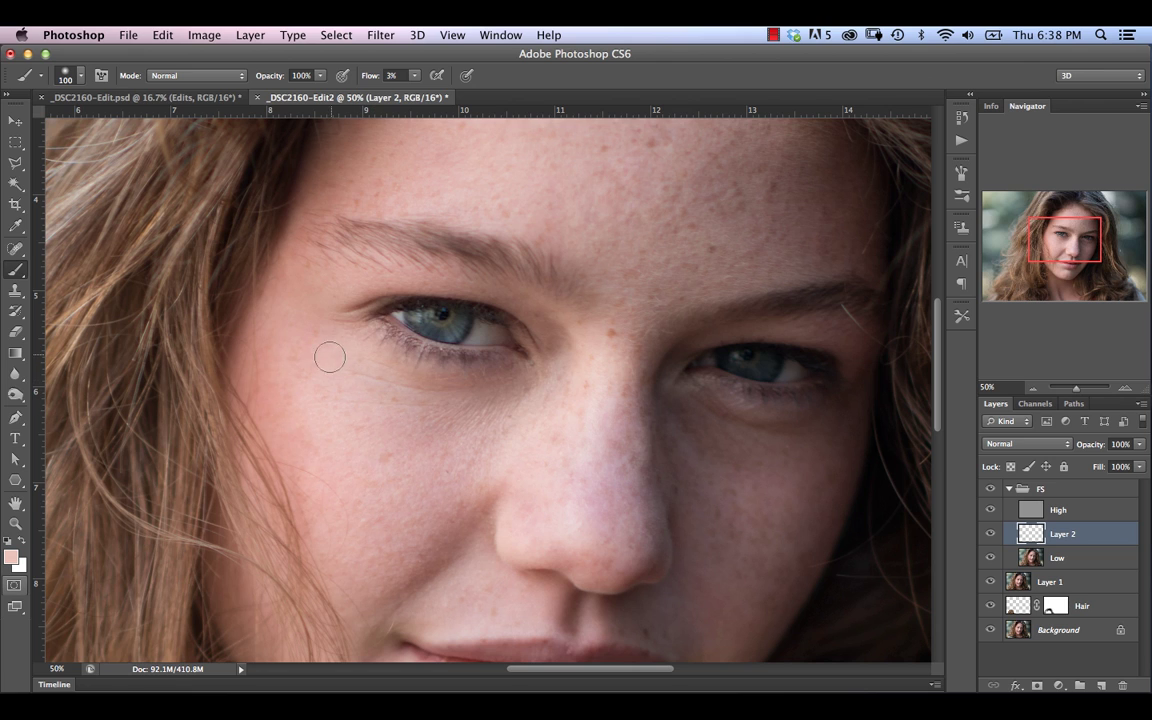
left_click(340, 290, "alt")
left_click(336, 398, "alt")
left_click(286, 411, "alt")
left_click(296, 441, "alt")
left_click(303, 415, "alt")
left_click_drag(289, 400, 283, 362)
- Smooth the reddish tones along the lit-side outer cheek beside the hair with sampled skin colors
left_click(329, 432, "alt")
mouse_move(312, 440)
left_mouse_down()
mouse_move(301, 416)
mouse_move(314, 470)
left_mouse_up()
left_click(315, 409, "alt")
mouse_move(300, 408)
left_mouse_down()
mouse_move(283, 371)
mouse_move(293, 396)
left_mouse_up()
mouse_move(327, 472)
left_mouse_down()
mouse_move(345, 527)
mouse_move(318, 516)
mouse_move(316, 537)
mouse_move(352, 536)
left_mouse_up()
left_click(330, 514, "alt")
left_click(325, 445, "alt")
mouse_move(318, 457)
left_mouse_down()
mouse_move(303, 450)
mouse_move(337, 441)
left_mouse_up()
left_click(303, 410, "alt")
left_click_drag(280, 387, 369, 429)
- Blend the lit-side cheek from the smile fold to the side of the nose using sampled skin tones
left_click_drag(406, 514, 427, 429)
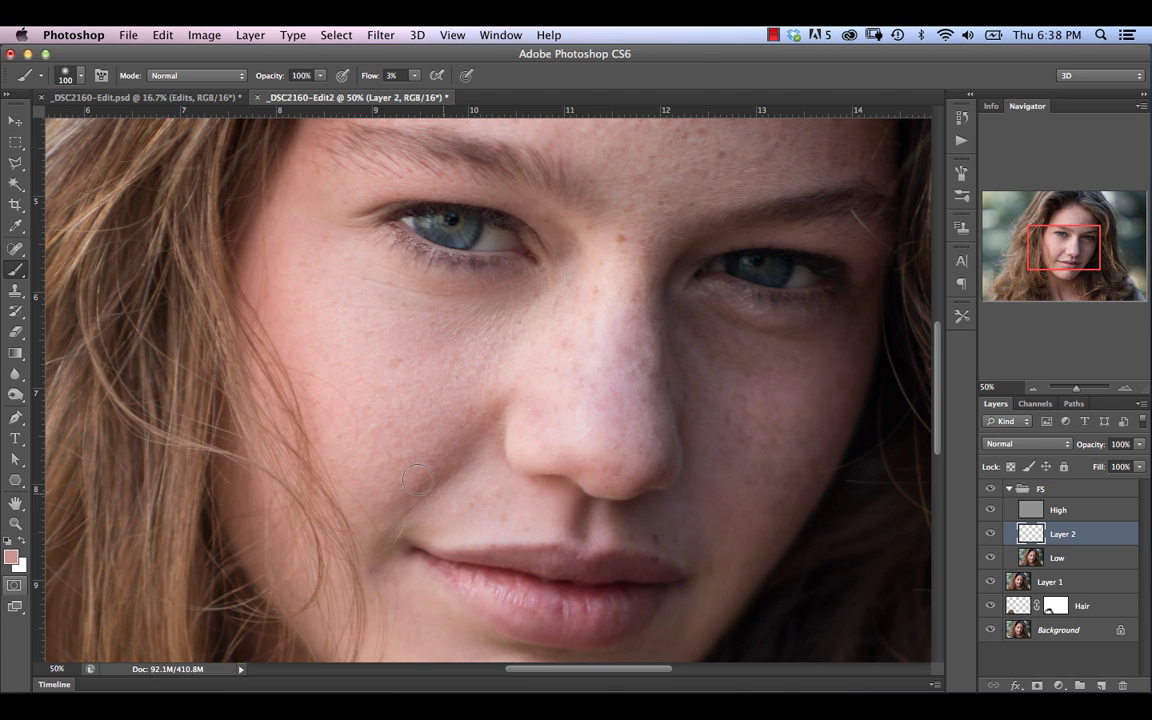
left_click(431, 484, "alt")
left_click(478, 386, "alt")
left_click(523, 402, "alt")
mouse_move(514, 396)
left_mouse_down()
mouse_move(546, 361)
mouse_move(588, 349)
mouse_move(546, 379)
left_mouse_up()
left_click(507, 343, "alt")
left_click_drag(460, 355, 440, 352)
left_click(436, 381, "alt")
left_click(399, 397, "alt")
left_click_drag(393, 393, 381, 367)
- Blend the shaded cheek beside the nose and below the eye with sampled darker skin tones
left_click(695, 367, "alt")
left_click(728, 345, "alt")
left_click(705, 360, "alt")
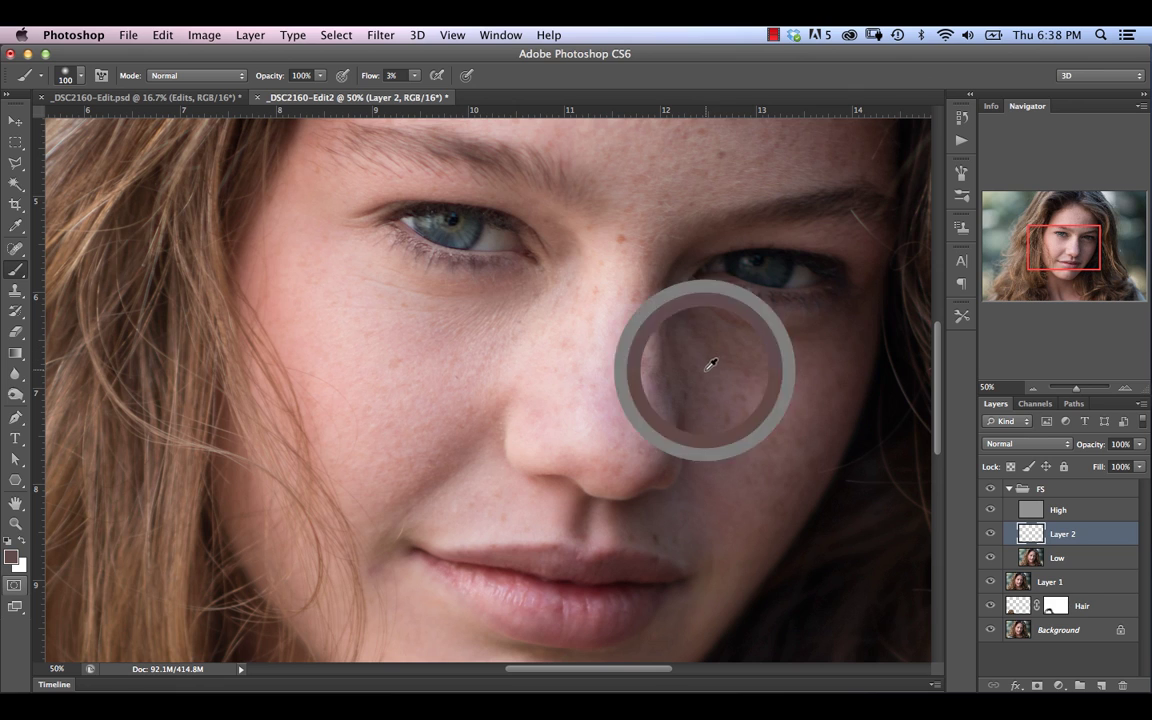
left_click(687, 372, "alt")
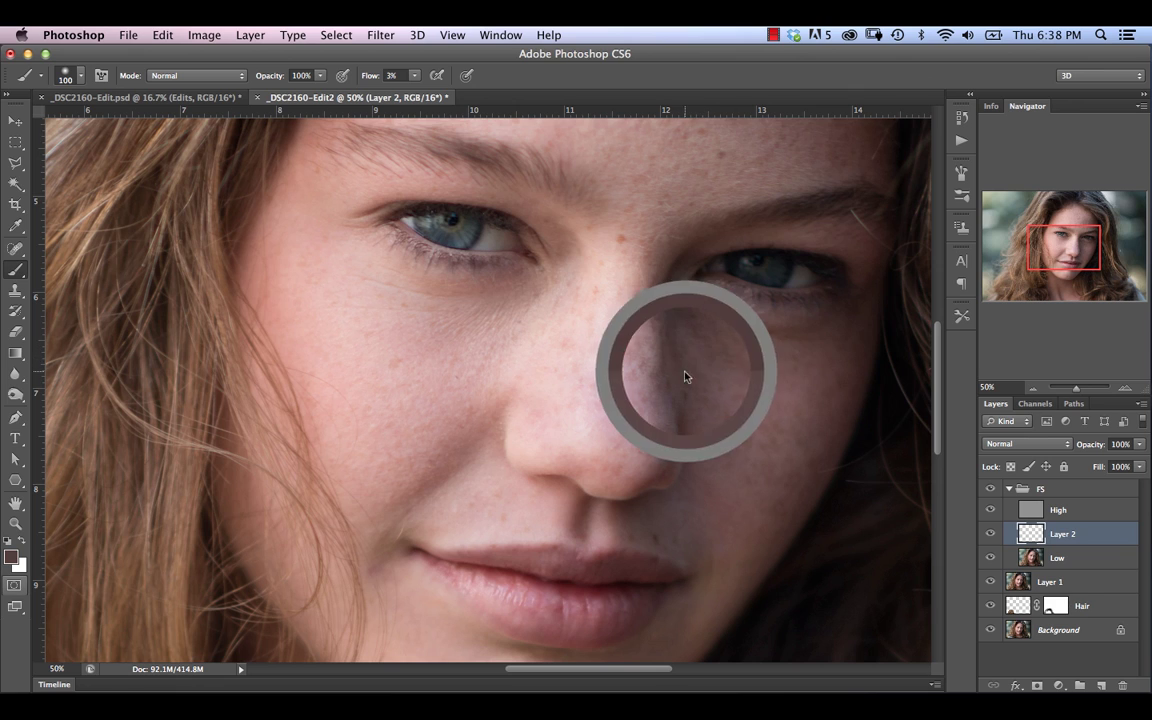
left_click(720, 346, "alt")
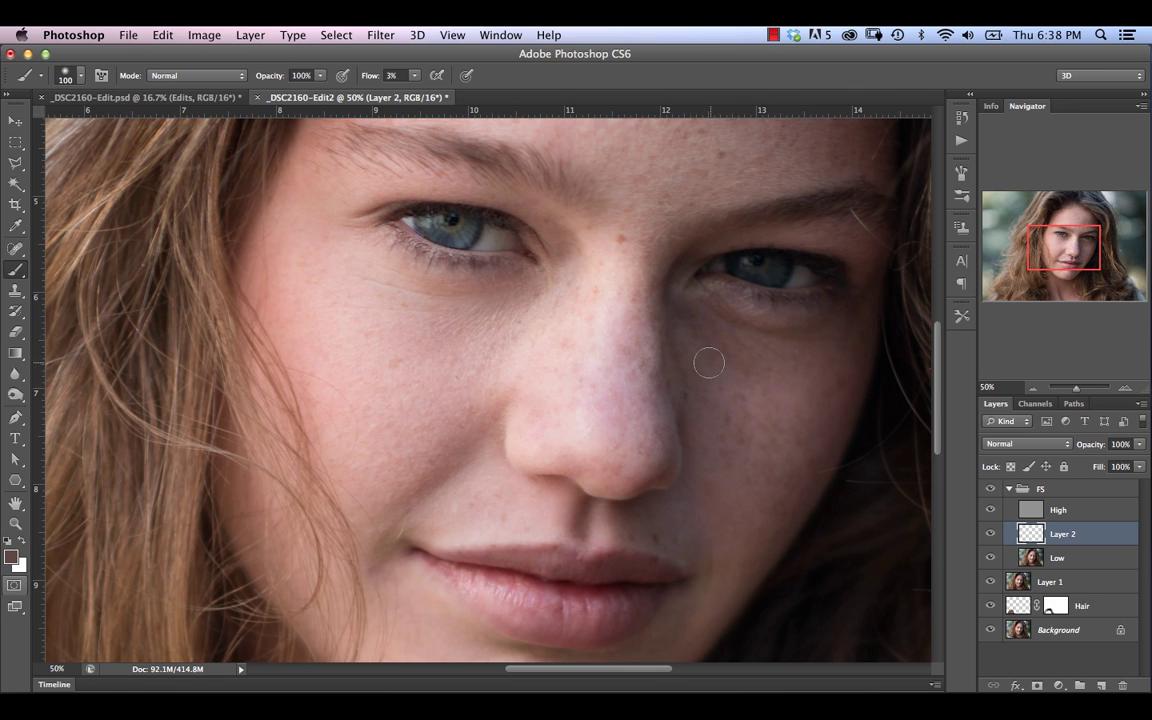
mouse_move(709, 362)
left_mouse_down()
mouse_move(755, 359)
mouse_move(684, 311)
left_mouse_up()
left_click(701, 333, "alt")
- Refine the transition from the lit-side inner eye corner down to the middle of the cheek with sampled tones
left_click(535, 291, "alt")
left_click(514, 318, "alt")
left_click(501, 317, "alt")
left_click(450, 371, "alt")
left_click(423, 327, "alt")
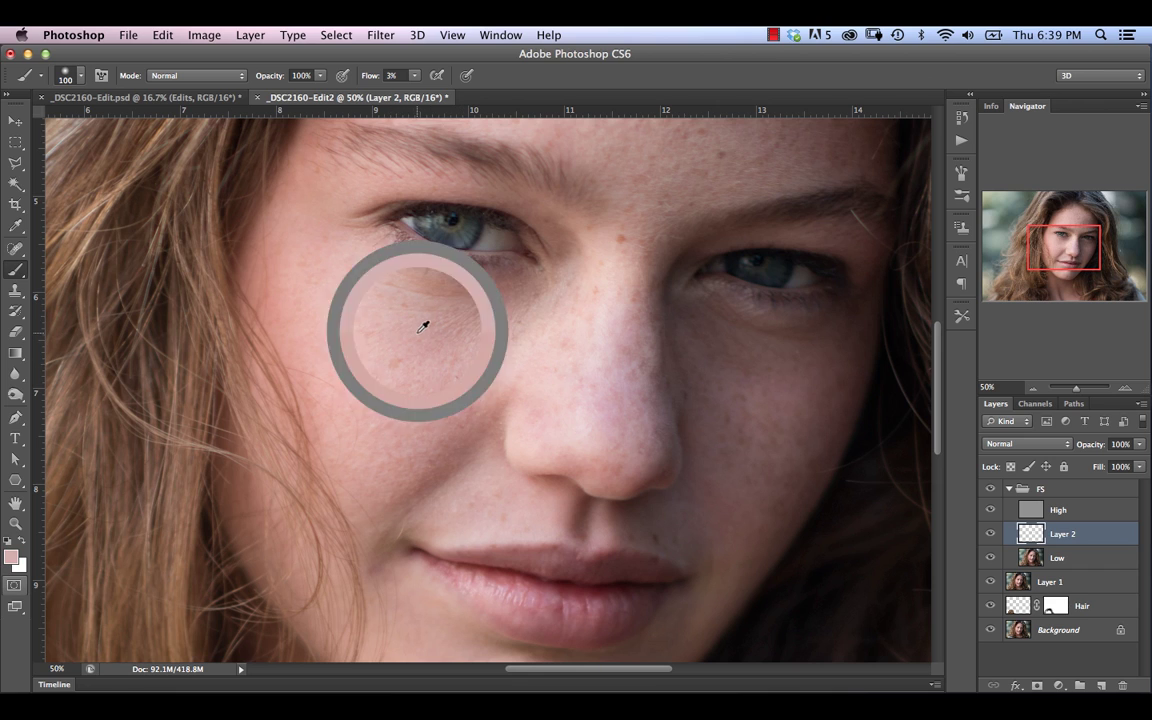
left_click(408, 334, "alt")
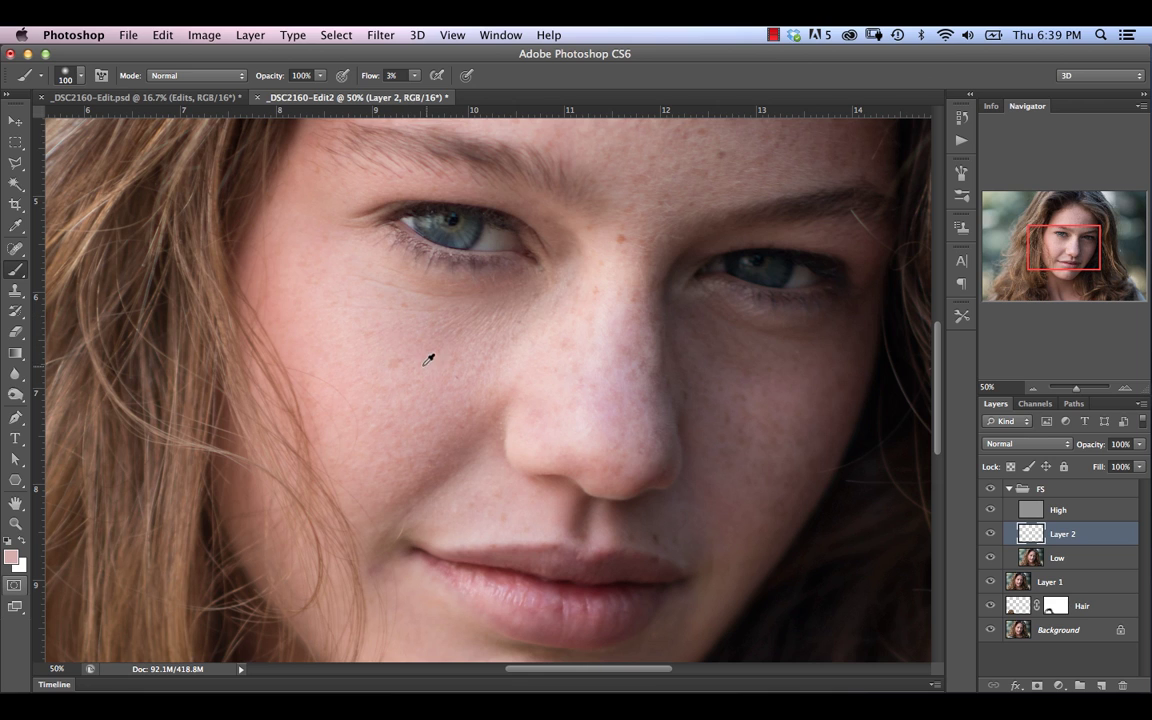
mouse_move(417, 362)
left_mouse_down()
mouse_move(405, 377)
mouse_move(412, 337)
mouse_move(383, 322)
mouse_move(381, 383)
mouse_move(375, 339)
mouse_move(398, 368)
mouse_move(355, 354)
mouse_move(393, 366)
mouse_move(391, 346)
mouse_move(367, 355)
mouse_move(359, 321)
mouse_move(410, 364)
mouse_move(393, 342)
mouse_move(404, 363)
mouse_move(360, 365)
mouse_move(348, 389)
mouse_move(372, 403)
left_mouse_up()
- Blend the lit-side outer cheek and the skin up toward the temple with sampled tones
left_click(388, 341, "alt")
left_click(357, 368, "alt")
left_click(339, 373, "alt")
left_click(342, 371, "alt")
left_click(301, 393, "alt")
mouse_move(294, 256)
left_mouse_down()
mouse_move(281, 269)
mouse_move(285, 298)
left_mouse_up()
left_click(274, 304, "alt")
mouse_move(274, 235)
left_mouse_down()
mouse_move(282, 178)
mouse_move(278, 252)
left_mouse_up()
- Even out the upper forehead on the lit side by repeatedly sampling and painting neighboring skin tones
mouse_move(350, 220)
left_mouse_down()
mouse_move(338, 281)
mouse_move(346, 321)
left_mouse_up()
left_click(437, 221, "alt")
mouse_move(427, 214)
left_mouse_down()
mouse_move(442, 208)
mouse_move(432, 198)
mouse_move(440, 225)
mouse_move(429, 213)
mouse_move(443, 184)
mouse_move(405, 267)
left_mouse_up()
left_click(438, 202, "alt")
left_click(428, 202, "alt")
left_click(450, 211, "alt")
left_click(416, 204, "alt")
mouse_move(423, 217)
left_mouse_down()
mouse_move(412, 248)
mouse_move(395, 236)
mouse_move(414, 259)
left_mouse_up()
left_click(417, 202, "alt")
left_click(424, 202, "alt")
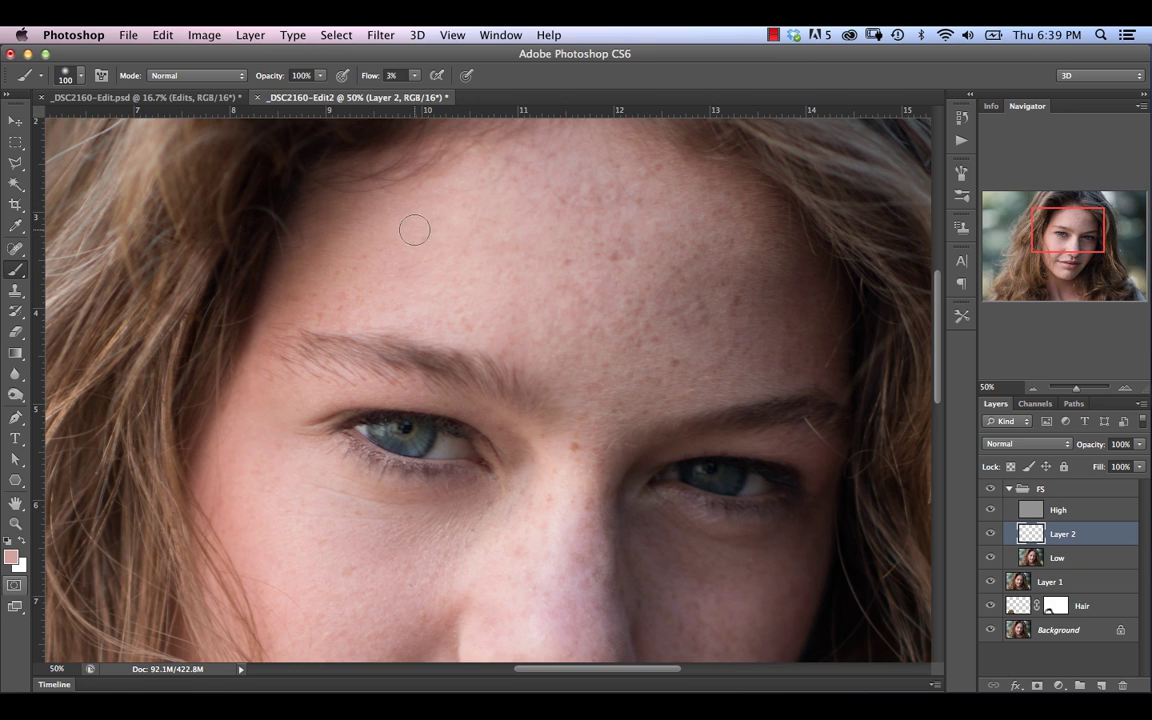
- Smooth the tones on the lower forehead just above the lit-side eyebrow with sampled skin color
left_click(417, 314, "alt")
left_click_drag(411, 301, 385, 323)
left_click(368, 296, "alt")
left_click(380, 272, "alt")
left_click(378, 265, "alt")
left_click_drag(399, 318, 422, 311)
- Blend the forehead skin near the lit-side hairline using sampled tones
left_click(410, 150, "alt")
left_click(452, 189, "alt")
left_click(442, 174, "alt")
left_click(446, 190, "alt")
left_click(485, 152, "alt")
- Even out the shaded side of the forehead with sampled tones and check the whole face at 25% zoom
left_click(780, 292, "alt")
left_click(795, 243, "alt")
left_click(765, 219, "alt")
left_click_drag(741, 229, 727, 253)
left_click(664, 250, "alt")
key("super+minus")
key("super+minus")
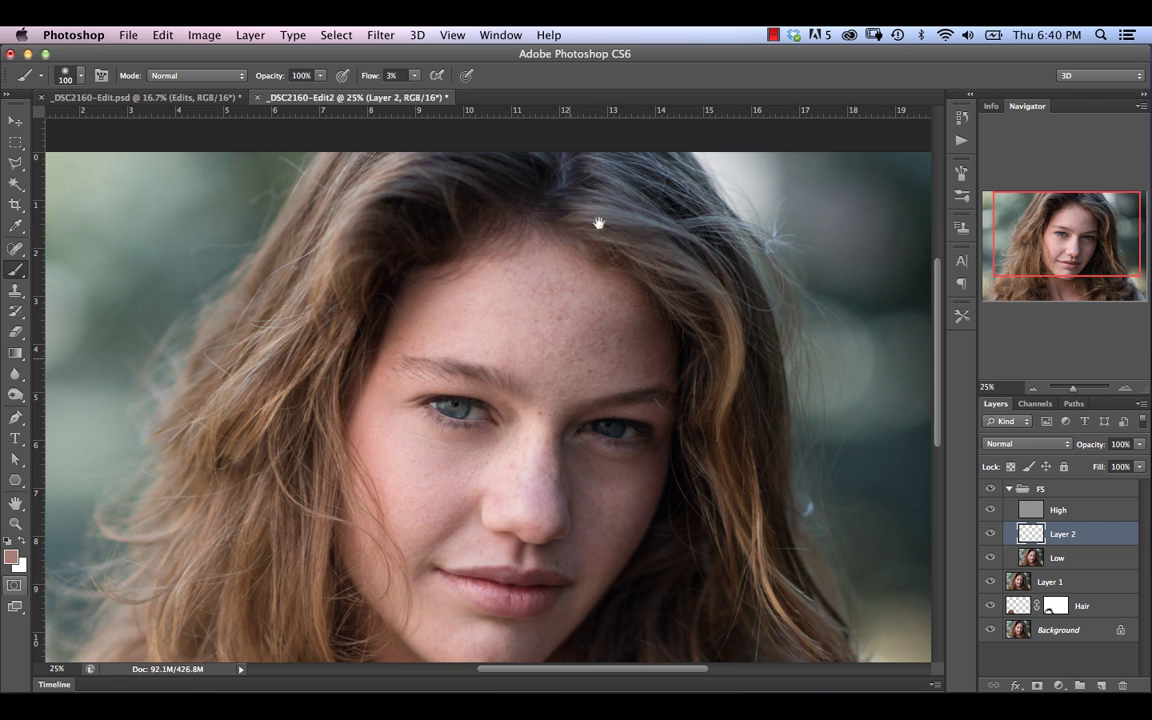
scroll(527, 476, "down", 3)
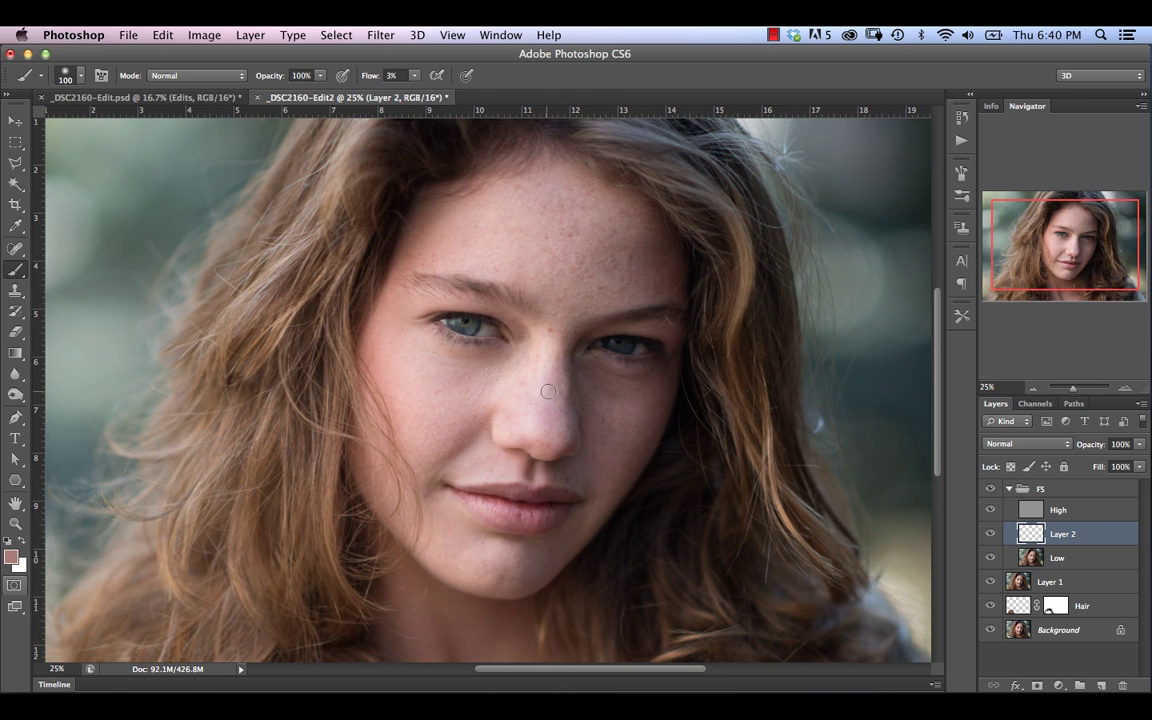
- Even out the lit-side cheek beside the nose by repeatedly sampling and painting neighboring skin tones
left_click(472, 392, "alt")
left_click(479, 412, "alt")
left_click(468, 386, "alt")
left_click(471, 415, "alt")
left_click(507, 399, "alt")
left_click(476, 414, "alt")
left_click(482, 377, "alt")
left_click(466, 393, "alt")
- Smooth the tones under the lit-side eye, from beside the nose to the outer lower lid, with sampled skin color
left_click(480, 368, "alt")
left_click(480, 358, "alt")
left_click(460, 366, "alt")
left_click(478, 374, "alt")
left_click(494, 363, "alt")
left_click(416, 310, "alt")
left_click(455, 358, "alt")
left_click(443, 348, "alt")
left_click(448, 352, "alt")
- Blend uneven tones on the shaded side of the forehead with sampled color, painting toward its center
left_click(611, 233, "alt")
left_click(625, 226, "alt")
left_click(609, 250, "alt")
left_click(612, 232, "alt")
left_click(634, 232, "alt")
mouse_move(624, 247)
left_mouse_down()
mouse_move(600, 309)
mouse_move(494, 222)
mouse_move(467, 244)
mouse_move(535, 290)
left_mouse_up()
- Reduce the brush size to 90 and even out the central forehead above the lit-side brow with sampled tones
key("bracketleft")
key("bracketleft")
left_click(508, 260, "alt")
left_click(525, 246, "alt")
left_click(512, 258, "alt")
left_click(542, 289, "alt")
left_click(508, 250, "alt")
left_click(506, 265, "alt")
left_click(528, 250, "alt")
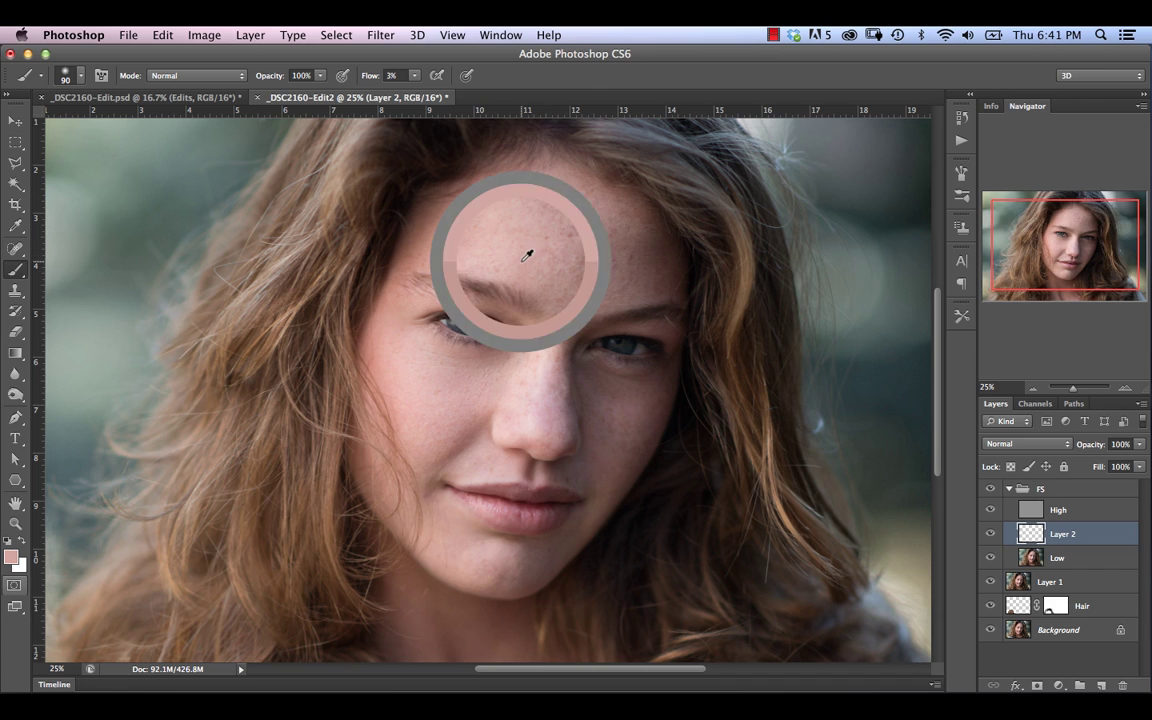
- Blend the skin between the eyebrows and across the upper central forehead with sampled tones
left_click(510, 256, "alt")
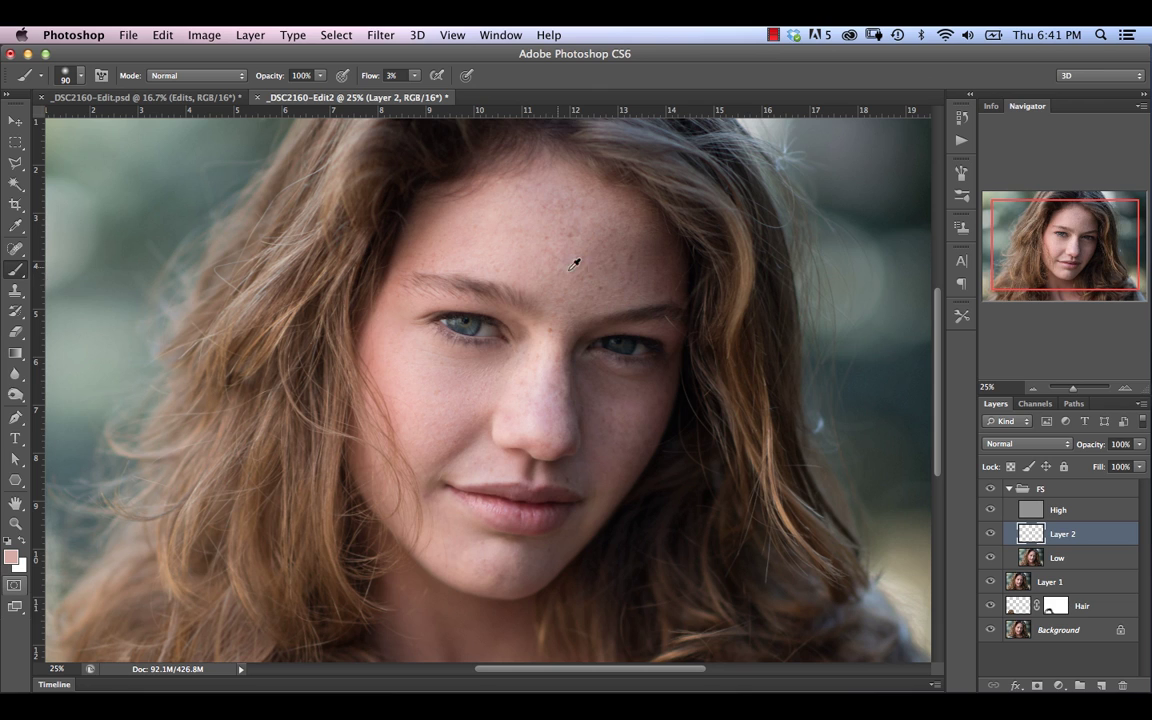
left_click(541, 287, "alt")
left_click(527, 266, "alt")
left_click(580, 222, "alt")
left_click(514, 218, "alt")
left_click(512, 234, "alt")
left_click(15, 248)
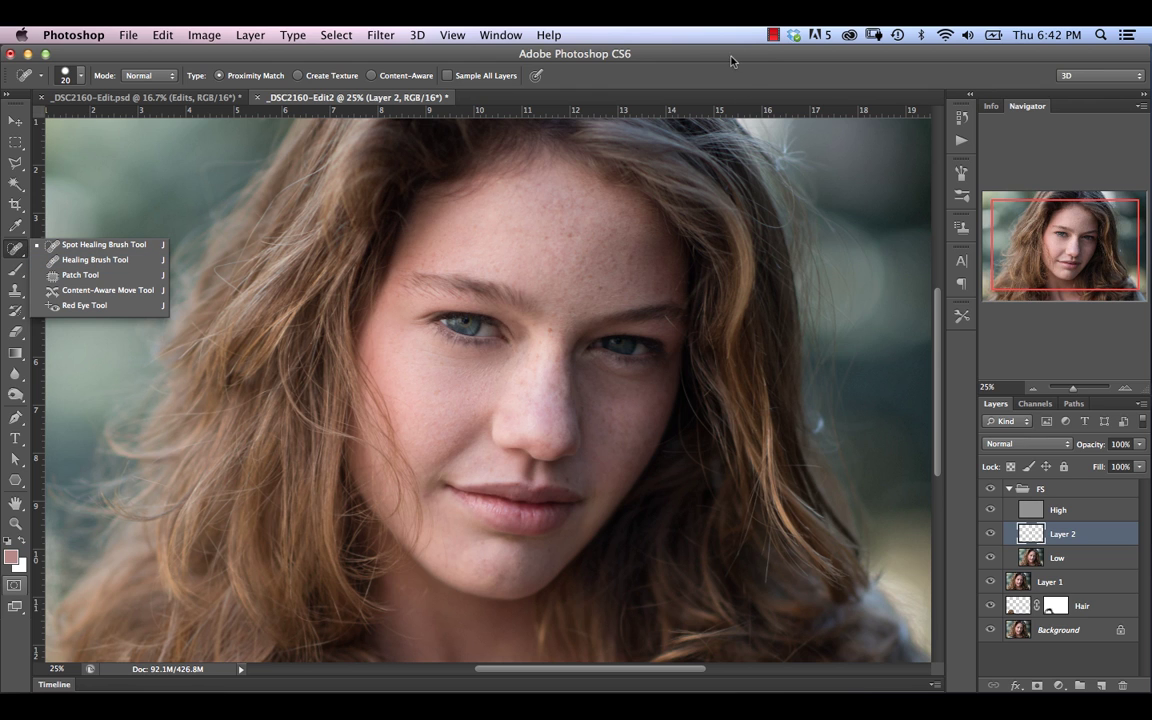
left_click(659, 48)
left_click_drag(663, 52, 661, 51)
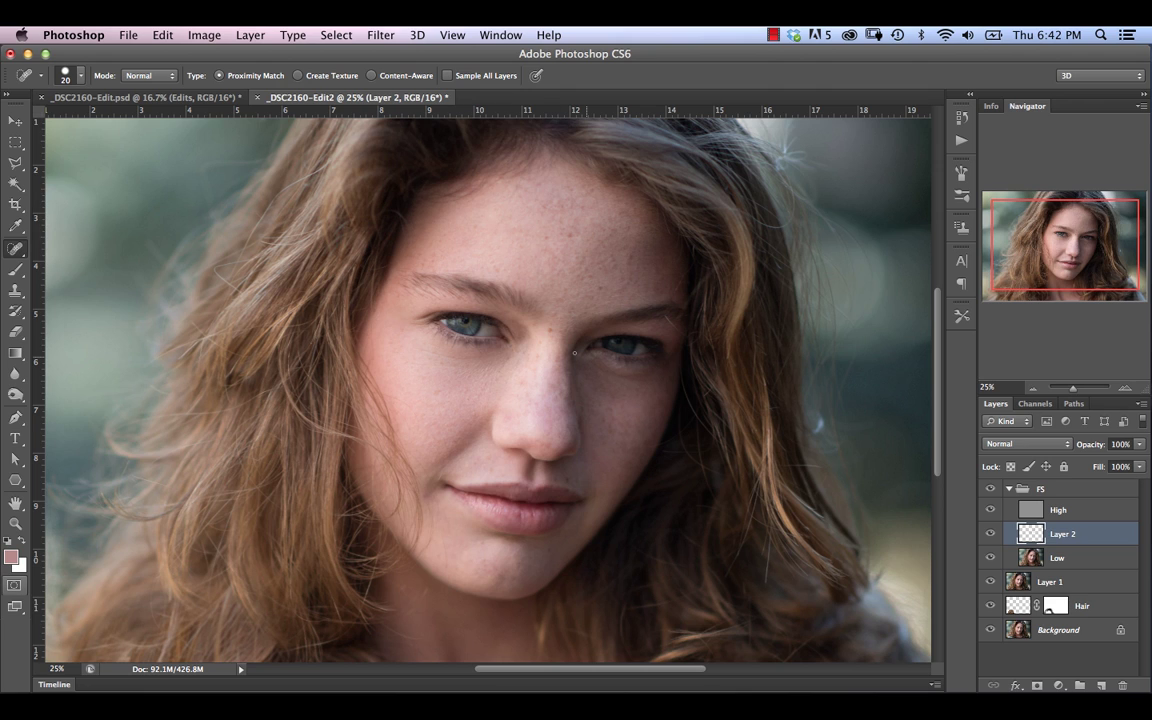
left_click(1045, 582)
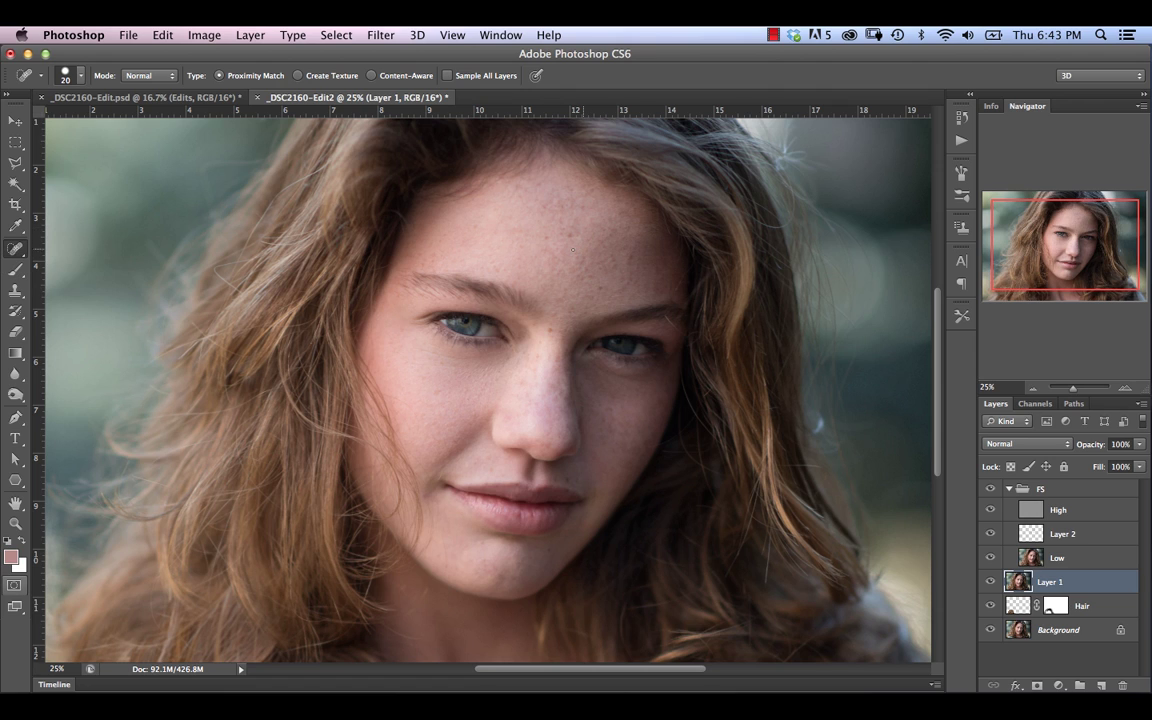
left_click(1072, 537)
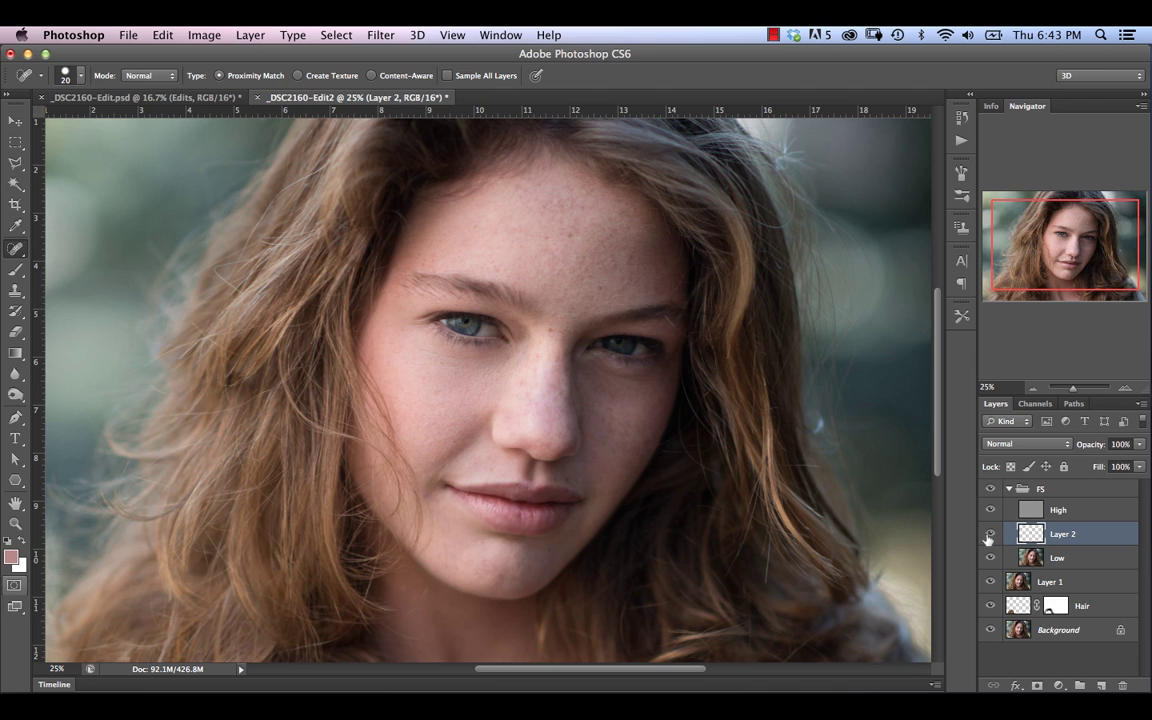
- Compare the face before and after the tone painting by toggling the visibility of Layer 2 several times
left_click(988, 539)
left_click(987, 540)
left_click(986, 541)
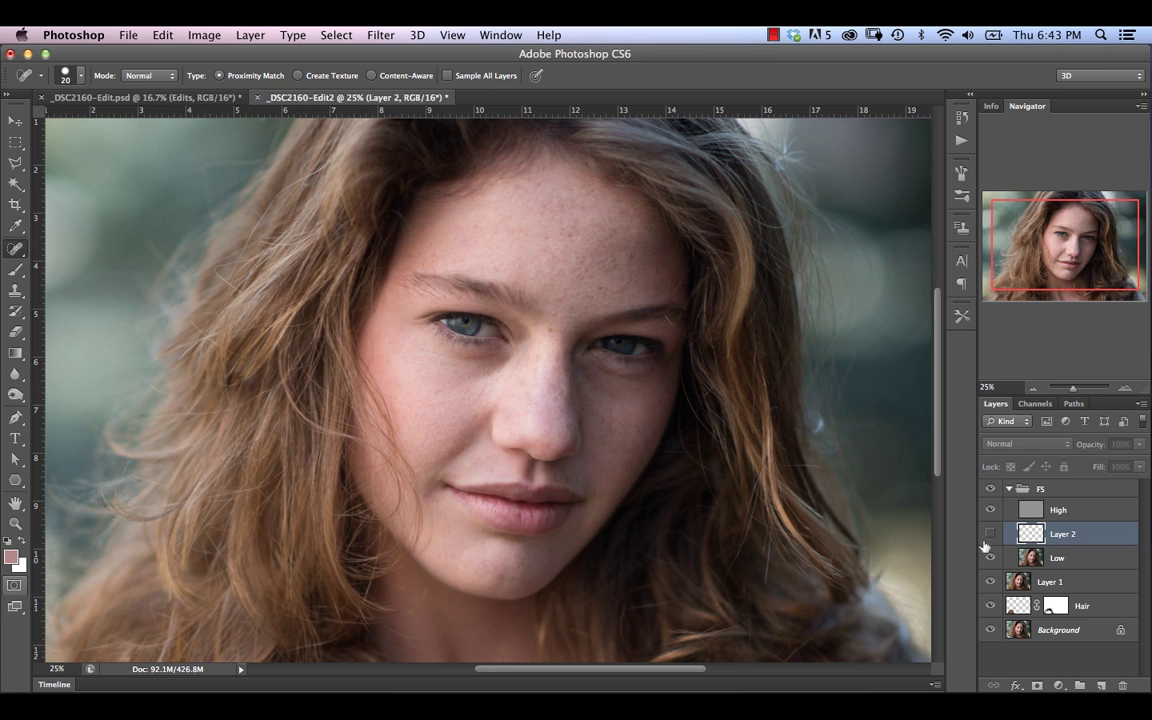
left_click(985, 542)
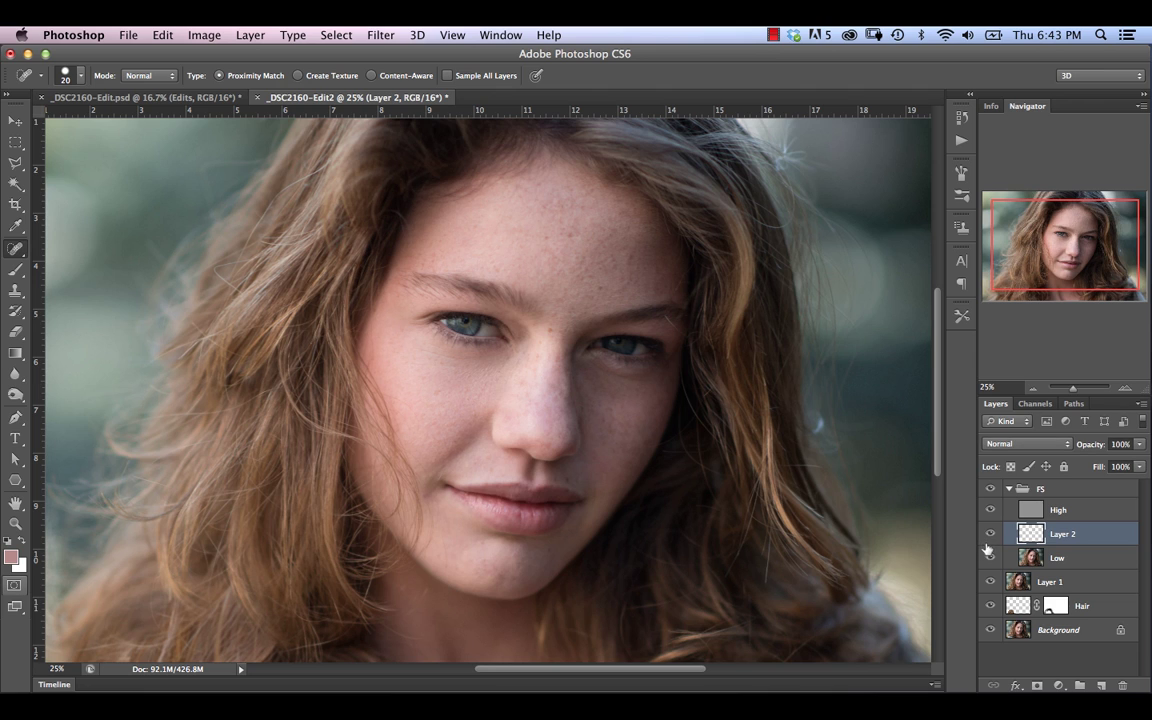
left_click(985, 545)
left_click(986, 541)
left_click(985, 541)
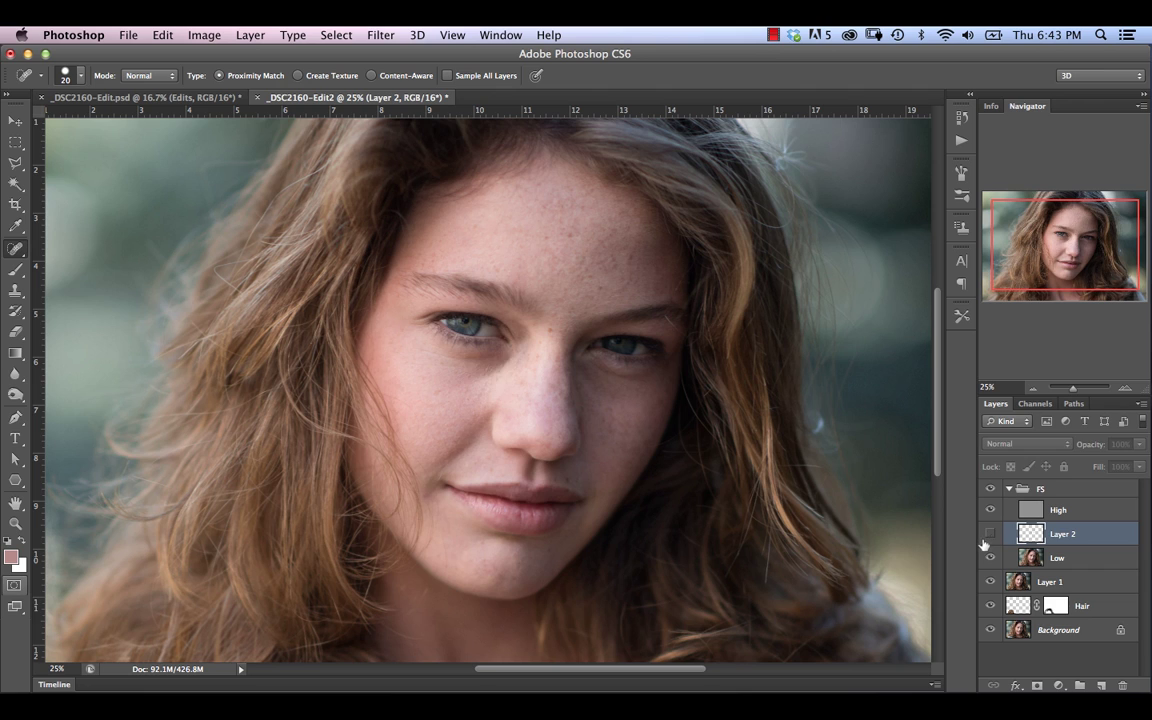
left_click(984, 545)
left_click(982, 545)
left_click(982, 545)
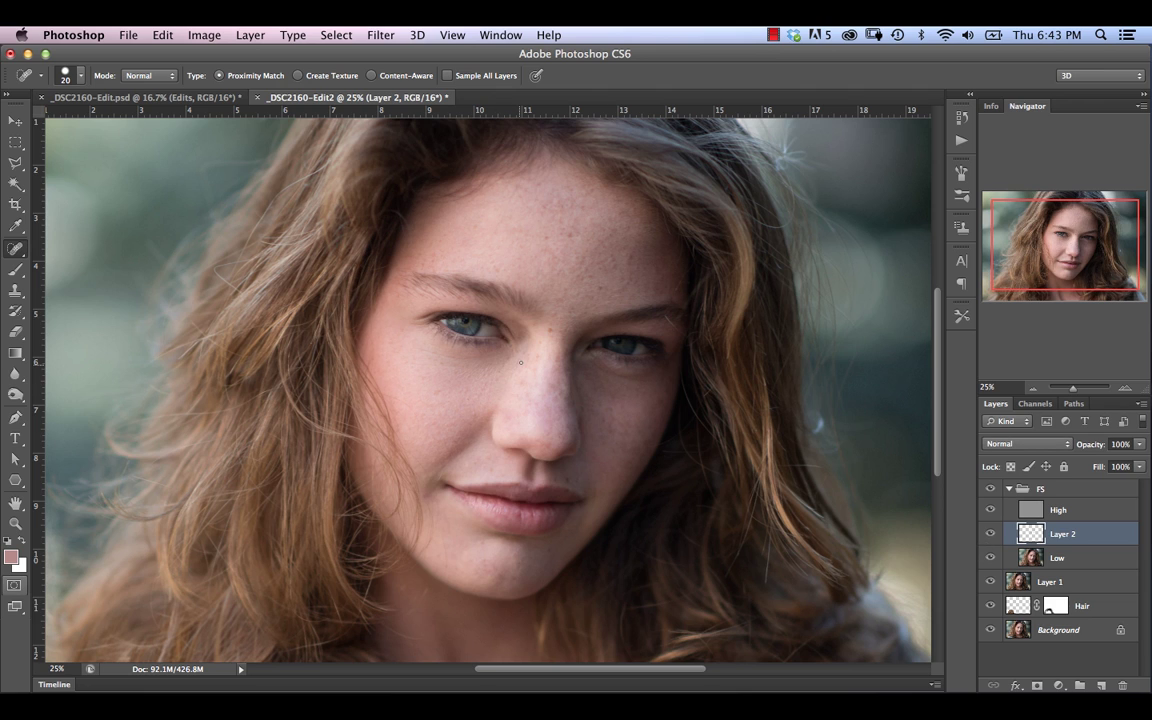
- Return to the Brush tool and smooth the lit side of the nose bridge on Layer 2 with sampled tones
key("bracketright")
key("bracketright")
left_click(16, 270)
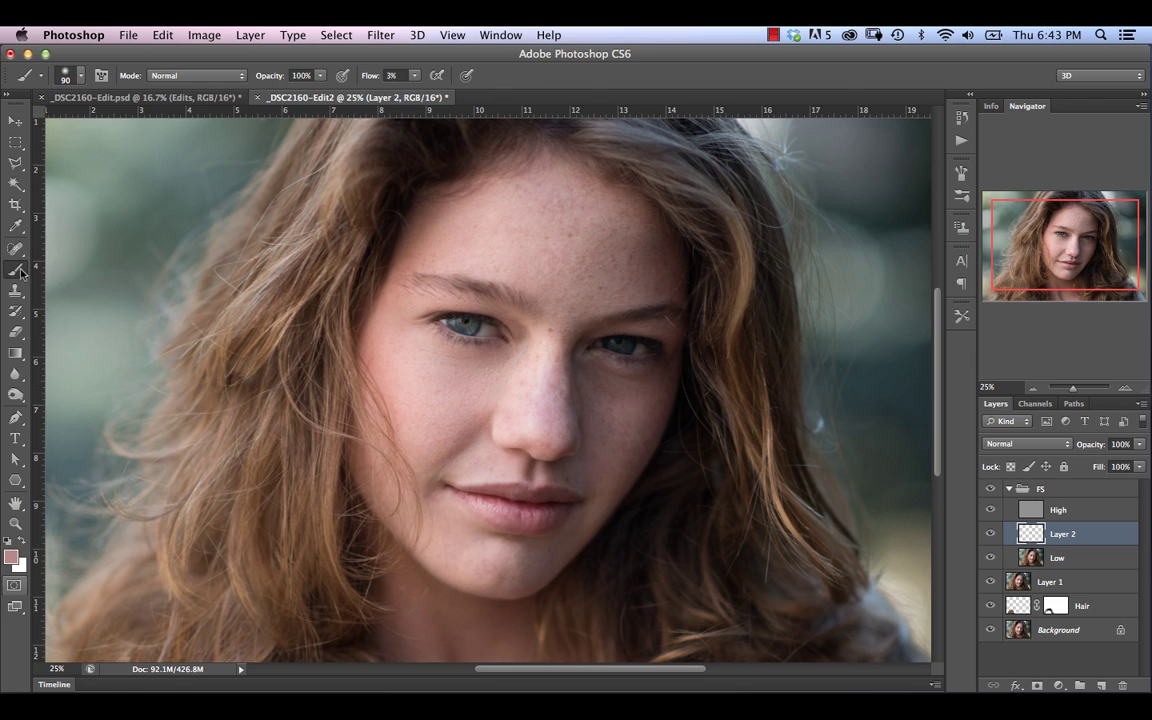
left_click(513, 390, "alt")
left_click(518, 378, "alt")
mouse_move(496, 392)
left_mouse_down()
mouse_move(517, 366)
mouse_move(509, 404)
left_mouse_up()
left_click(512, 393, "alt")
left_click(519, 368, "alt")
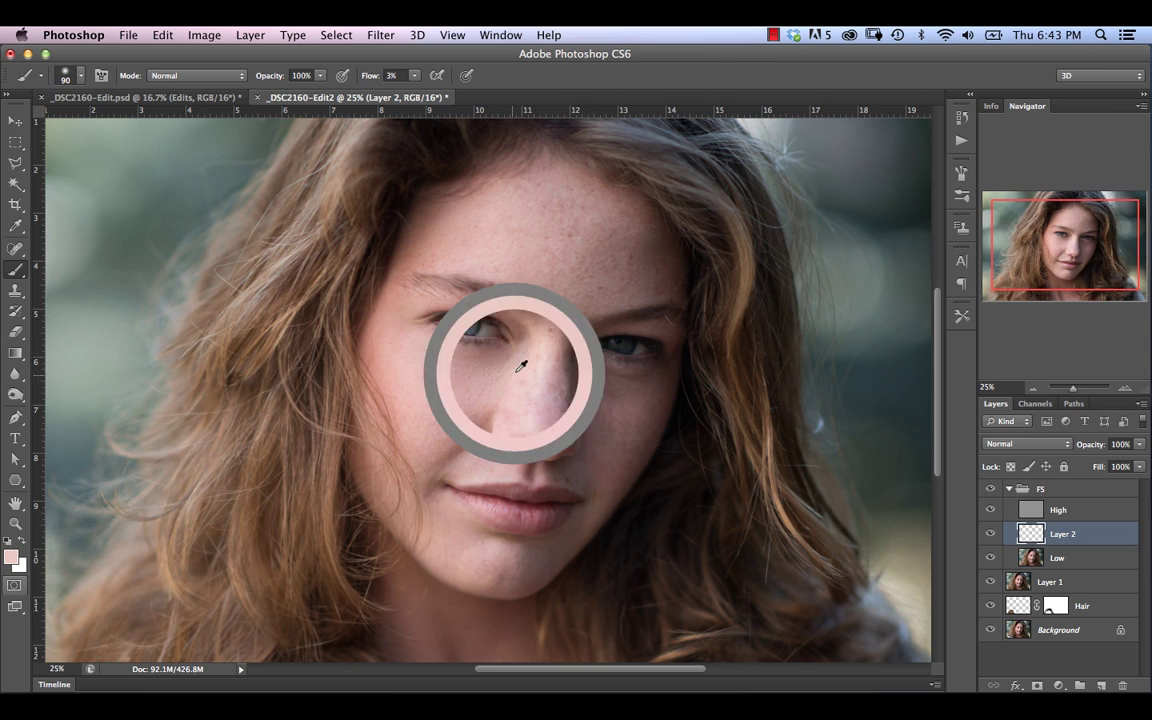
left_click_drag(521, 371, 518, 376)
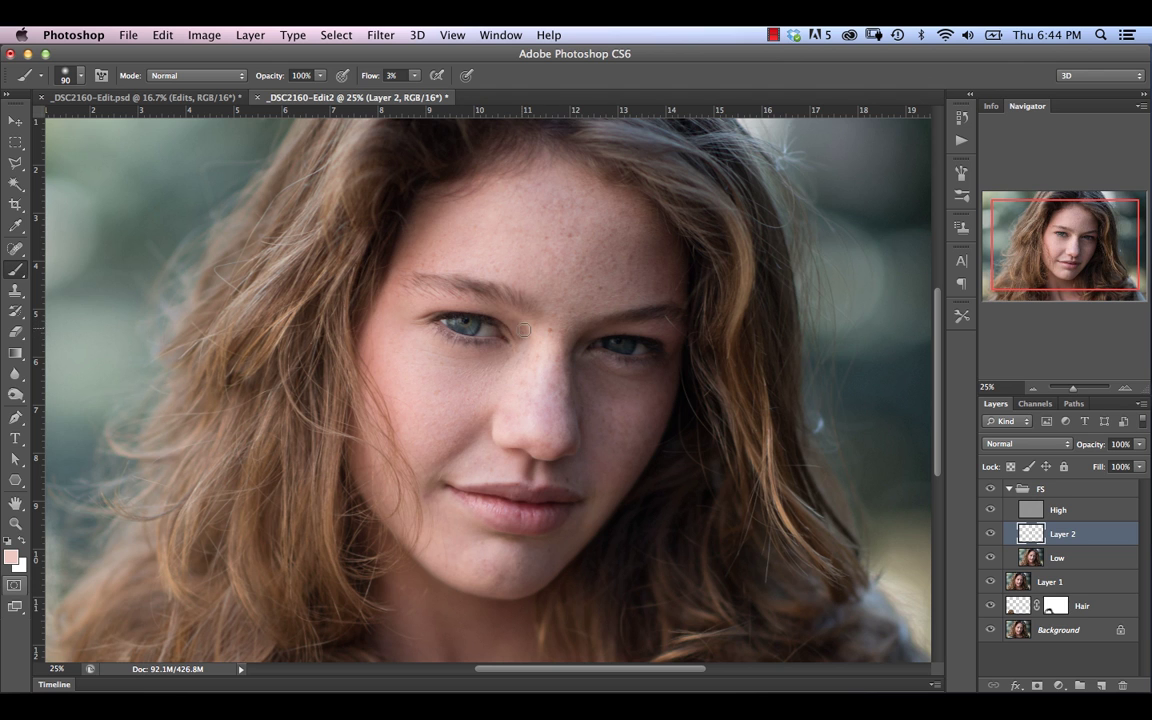
- Blend the area between the lit-side inner eye corner and nose bridge at 33.3% zoom with a size 70 brush
key("super+equal")
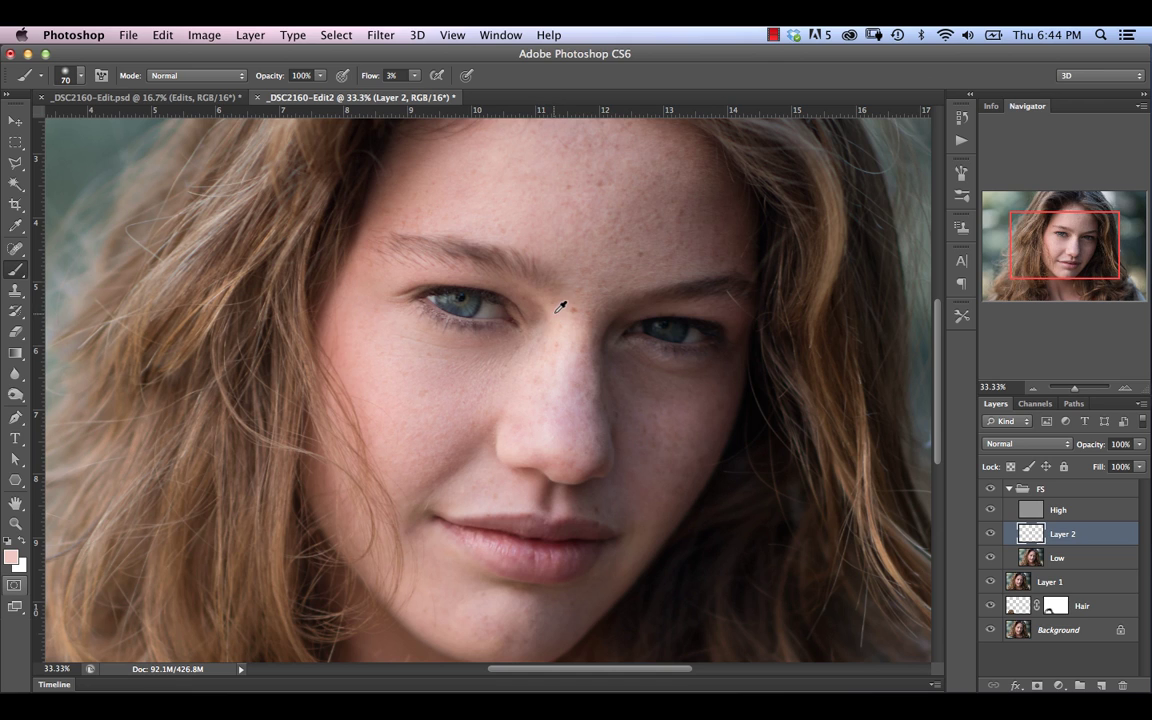
left_click(554, 315, "alt")
left_click(533, 303, "alt")
left_click(553, 312, "alt")
left_click(545, 319, "alt")
left_click(532, 295, "alt")
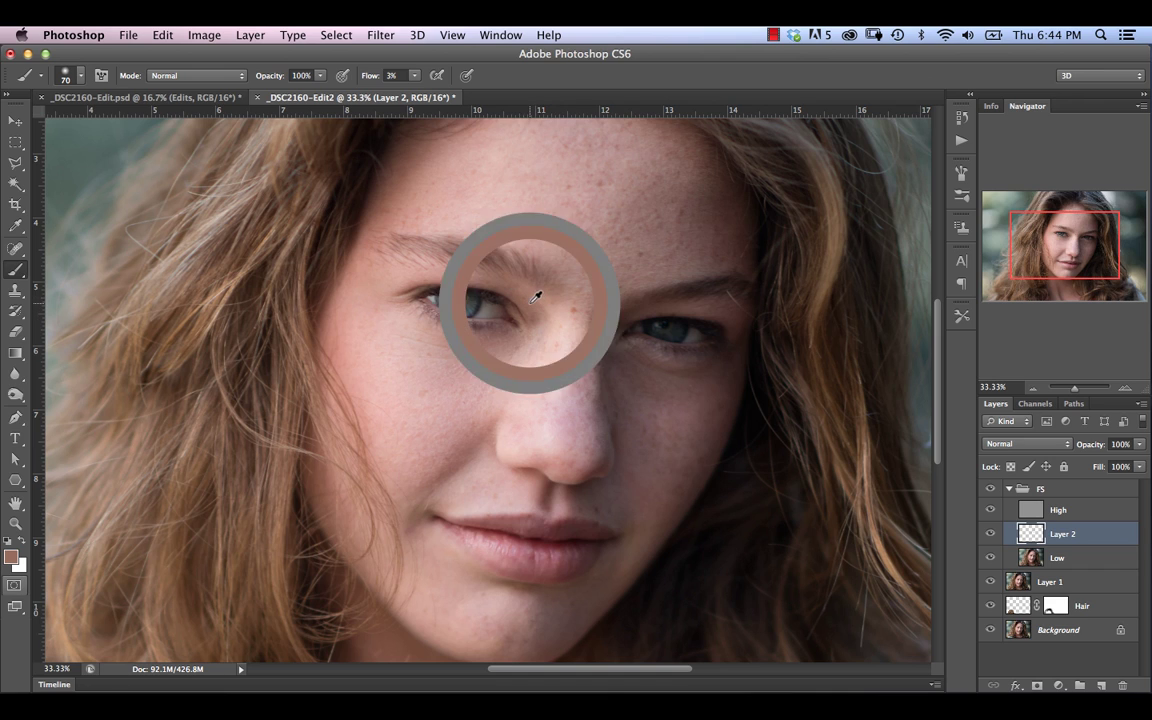
left_click(542, 320, "alt")
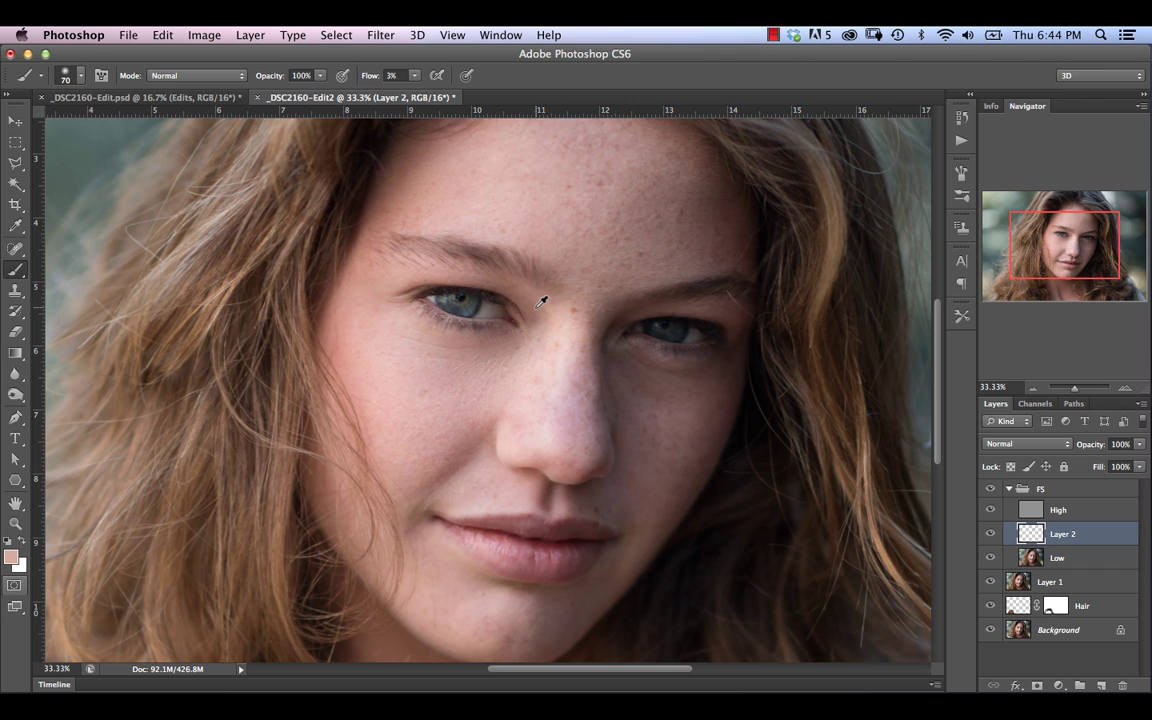
left_click(538, 305, "alt")
left_click(545, 321, "alt")
- Smooth the shaded jawline beside the mouth with sampled skin tones
left_click_drag(487, 525, 443, 383)
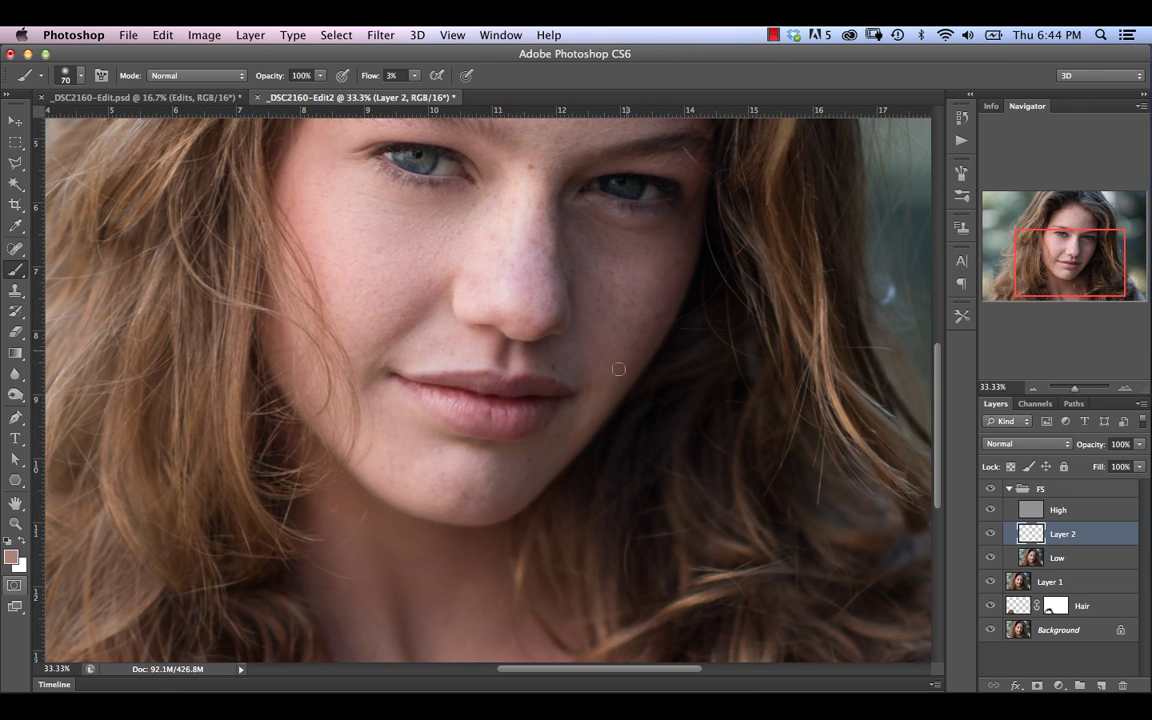
left_click(577, 435, "alt")
left_click(577, 437, "alt")
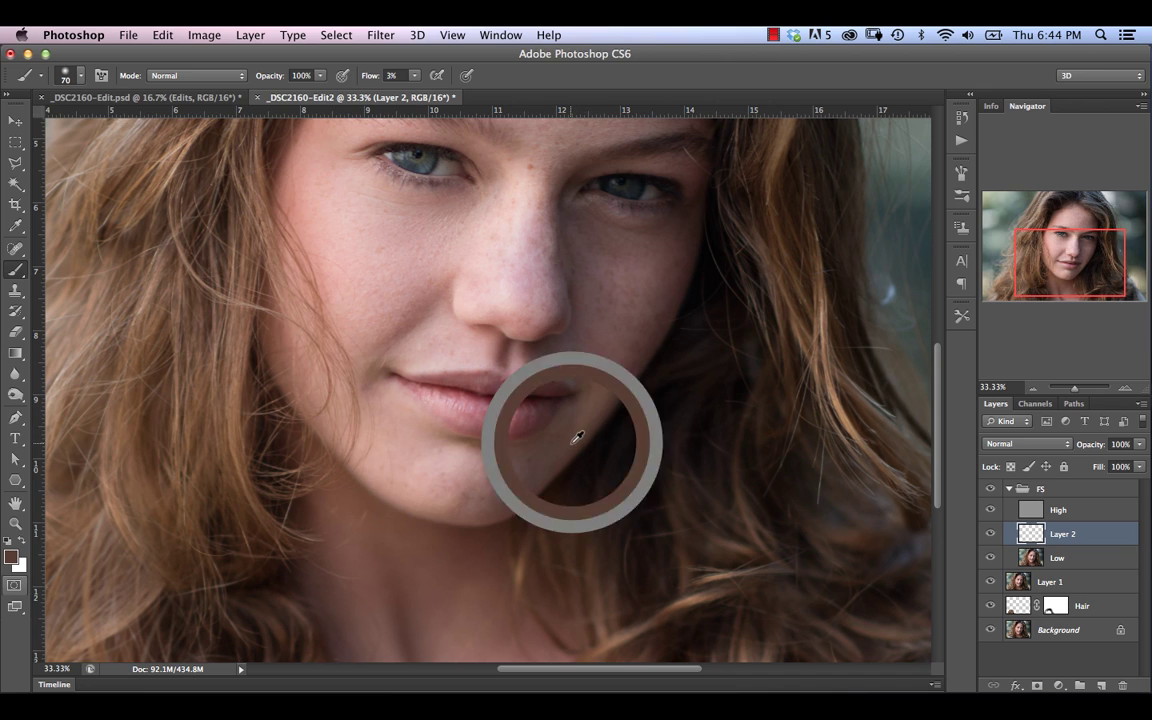
left_click(613, 396, "alt")
mouse_move(597, 414)
left_mouse_down()
mouse_move(605, 392)
mouse_move(589, 424)
left_mouse_up()
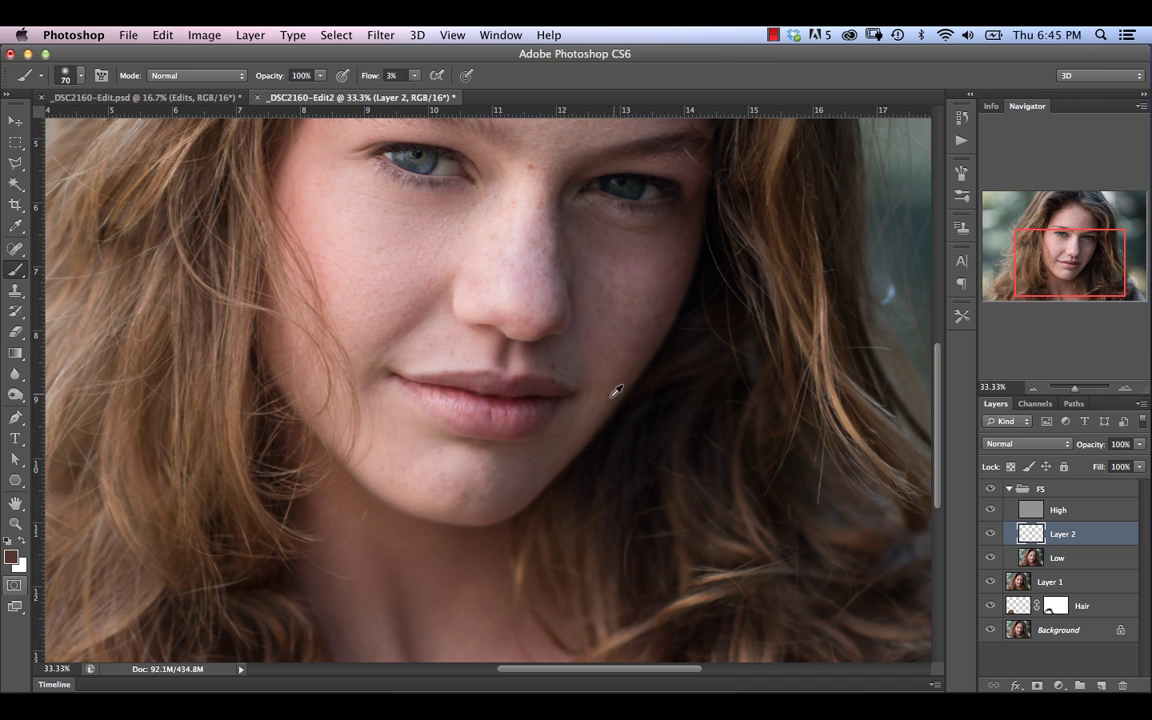
left_click_drag(622, 386, 569, 430)
- Even out the skin below the shaded mouth corner and up toward the lower cheek with sampled tones
left_click(580, 425, "alt")
left_click(547, 440, "alt")
left_click(564, 433, "alt")
mouse_move(575, 430)
left_mouse_down()
mouse_move(554, 468)
mouse_move(589, 440)
mouse_move(576, 408)
mouse_move(600, 374)
mouse_move(597, 444)
left_mouse_up()
left_click(598, 408, "alt")
left_click(613, 380, "alt")
left_click(600, 397, "alt")
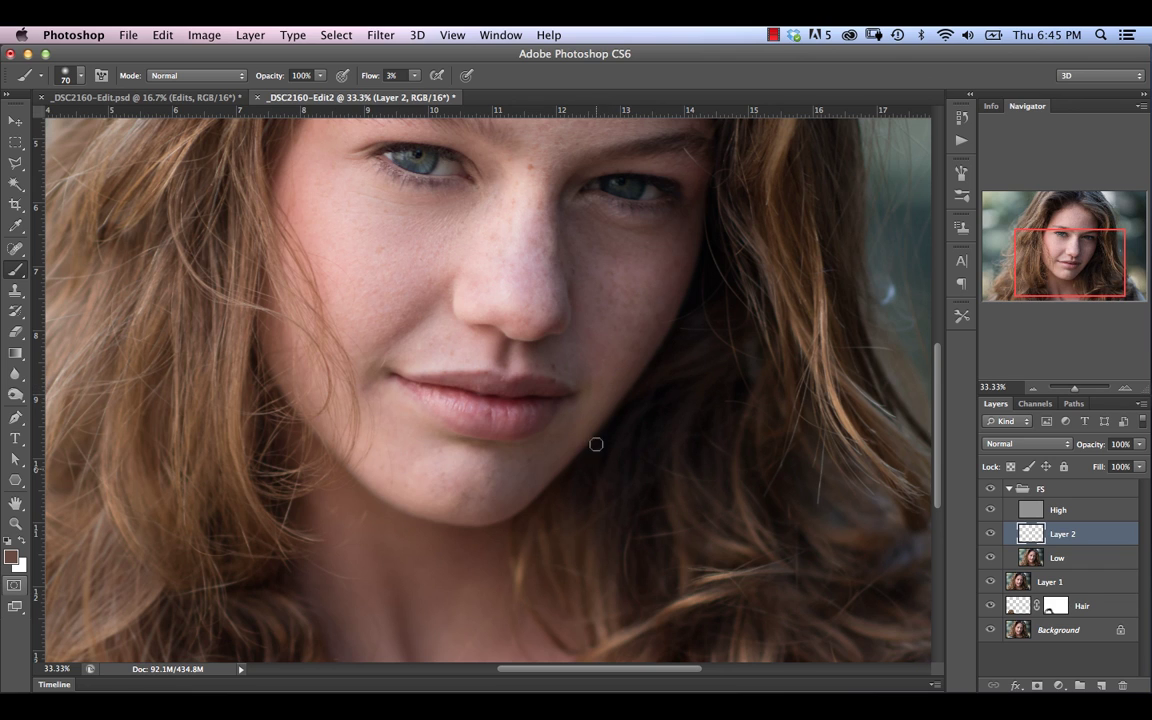
- Smooth the shaded cheek between the nose and lower eyelid by repeatedly sampling and painting nearby tones
left_click(594, 234, "alt")
mouse_move(590, 245)
left_mouse_down()
mouse_move(579, 242)
mouse_move(607, 245)
mouse_move(586, 229)
mouse_move(613, 252)
mouse_move(577, 224)
mouse_move(600, 251)
mouse_move(579, 272)
mouse_move(607, 262)
mouse_move(591, 266)
mouse_move(600, 259)
mouse_move(566, 237)
mouse_move(628, 271)
mouse_move(661, 265)
mouse_move(677, 296)
mouse_move(643, 268)
left_mouse_up()
left_click(589, 231, "alt")
left_click(590, 233, "alt")
left_click(588, 251, "alt")
left_click(591, 254, "alt")
left_click(599, 256, "alt")
left_click(602, 257, "alt")
left_click(602, 256, "alt")
left_click(596, 274, "alt")
left_click(598, 259, "alt")
left_click(586, 247, "alt")
- Enlarge the brush to 100 and blend the broader shaded cheek beside the nose with sampled tones
key("bracketright")
key("bracketright")
key("bracketright")
mouse_move(648, 254)
left_mouse_down()
mouse_move(668, 267)
mouse_move(648, 266)
mouse_move(643, 244)
mouse_move(663, 270)
mouse_move(600, 233)
left_mouse_up()
mouse_move(398, 322)
left_mouse_down()
mouse_move(271, 138)
mouse_move(292, 165)
mouse_move(273, 209)
mouse_move(278, 309)
mouse_move(246, 329)
mouse_move(303, 247)
mouse_move(250, 158)
mouse_move(296, 376)
mouse_move(589, 242)
mouse_move(363, 136)
mouse_move(531, 190)
left_mouse_up()
left_click(634, 269, "alt")
mouse_move(620, 258)
left_mouse_down()
mouse_move(586, 247)
mouse_move(648, 273)
left_mouse_up()
mouse_move(607, 321)
left_mouse_down()
mouse_move(639, 295)
mouse_move(633, 273)
mouse_move(560, 257)
mouse_move(590, 254)
mouse_move(554, 229)
mouse_move(589, 326)
left_mouse_up()
left_click(594, 288, "alt")
- Even out the chin and the skin below the lower lip with sampled skin tones
left_click(425, 436, "alt")
left_click(452, 490, "alt")
left_click(443, 464, "alt")
left_click(480, 452, "alt")
left_click(480, 452, "alt")
left_click(508, 464, "alt")
left_click(430, 432, "alt")
left_click(438, 484, "alt")
left_click(425, 480, "alt")
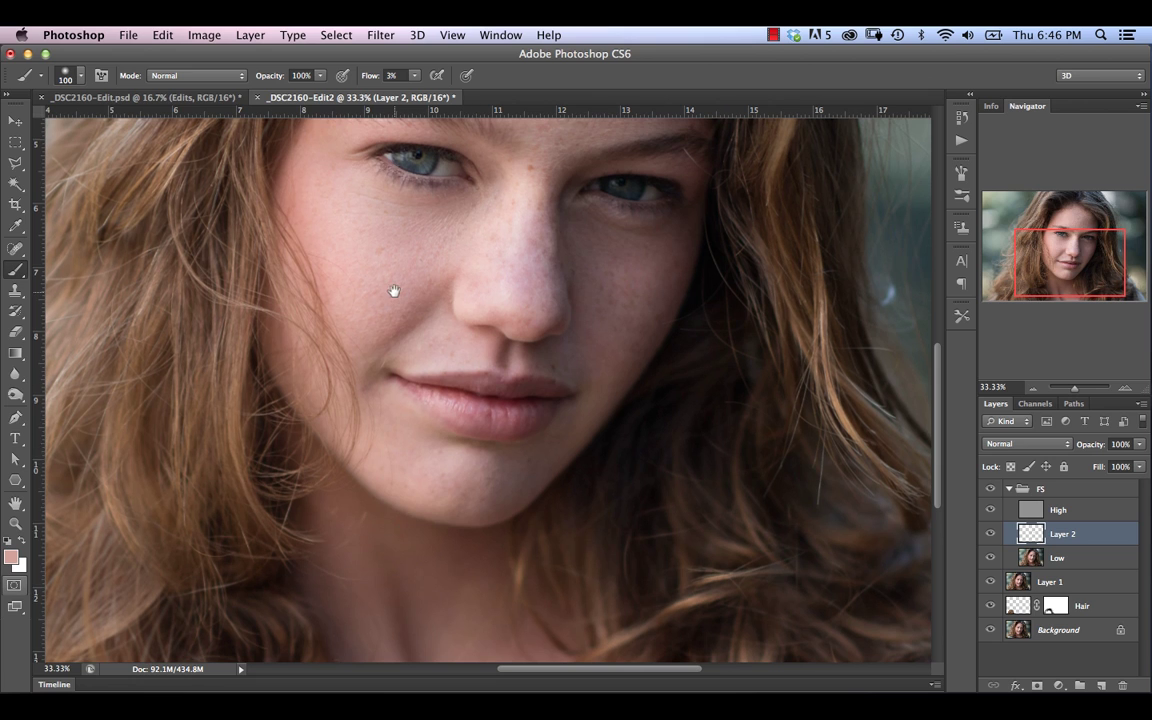
- Smooth the lit-side skin between the nostril and mouth corner with sampled tones
left_click_drag(393, 290, 396, 326)
left_click(453, 376, "alt")
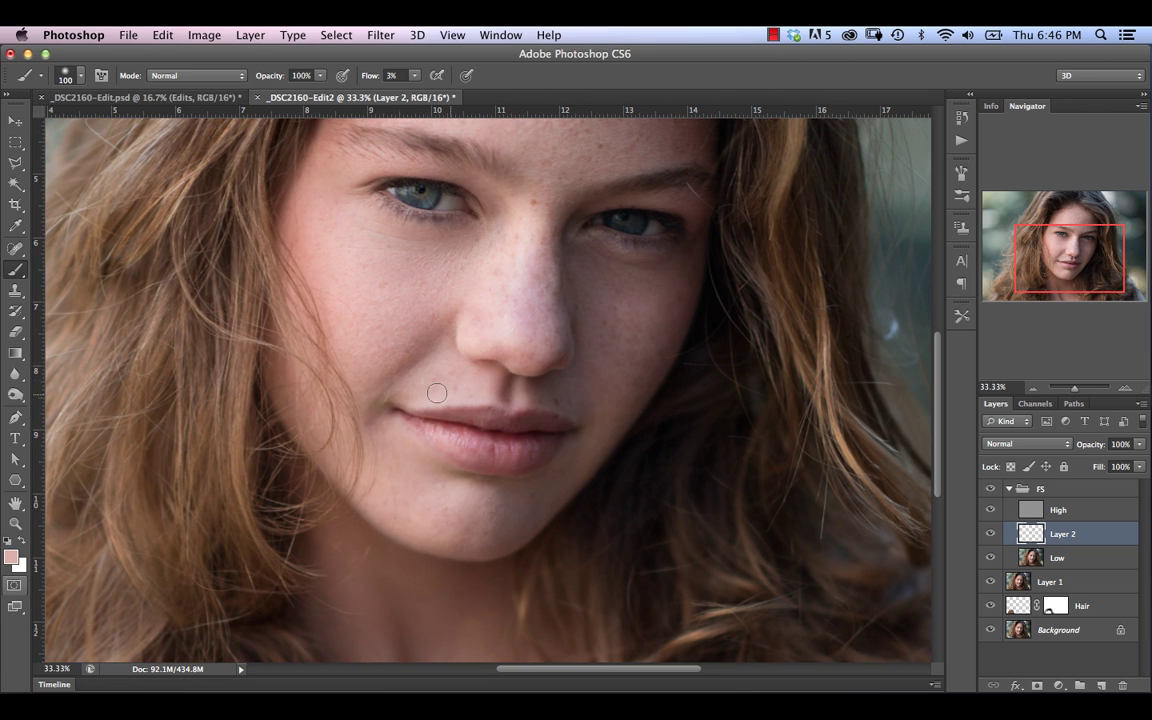
left_click(444, 378, "alt")
left_click(447, 389, "alt")
left_click(450, 366, "alt")
left_click(419, 348, "alt")
left_click_drag(448, 371, 425, 391)
left_click(462, 385, "alt")
- Blend the lit-side smile fold and the skin above the upper lip using tones sampled from the cheek and lip area
left_click(380, 350, "alt")
left_click(465, 373, "alt")
left_click(492, 382, "alt")
left_click(444, 384, "alt")
left_click(392, 346, "alt")
left_click(454, 376, "alt")
left_click(452, 376, "alt")
mouse_move(450, 367)
left_mouse_down()
mouse_move(431, 383)
mouse_move(474, 405)
left_mouse_up()
left_click(452, 387, "alt")
- Even out the skin above the shaded mouth corner and the lit-side cheek below the eye with sampled tones
left_click(574, 392, "alt")
left_click(569, 400, "alt")
left_click(312, 209, "alt")
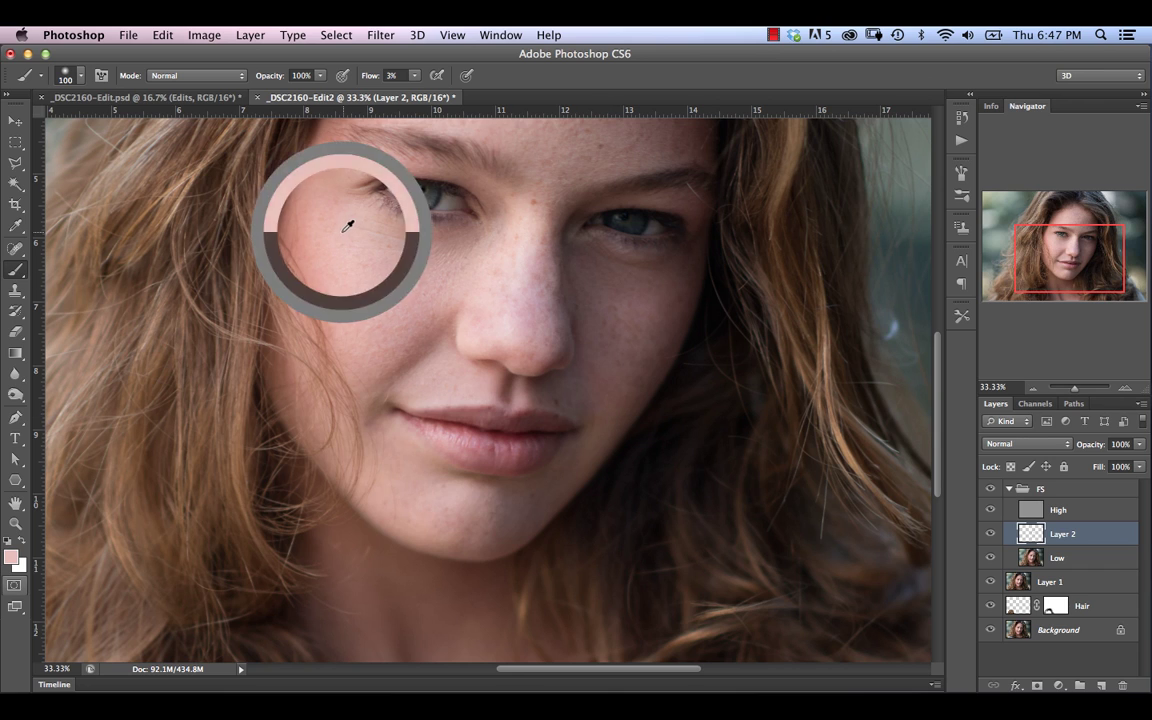
mouse_move(334, 204)
left_mouse_down()
mouse_move(368, 243)
mouse_move(418, 253)
left_mouse_up()
left_click(375, 239, "alt")
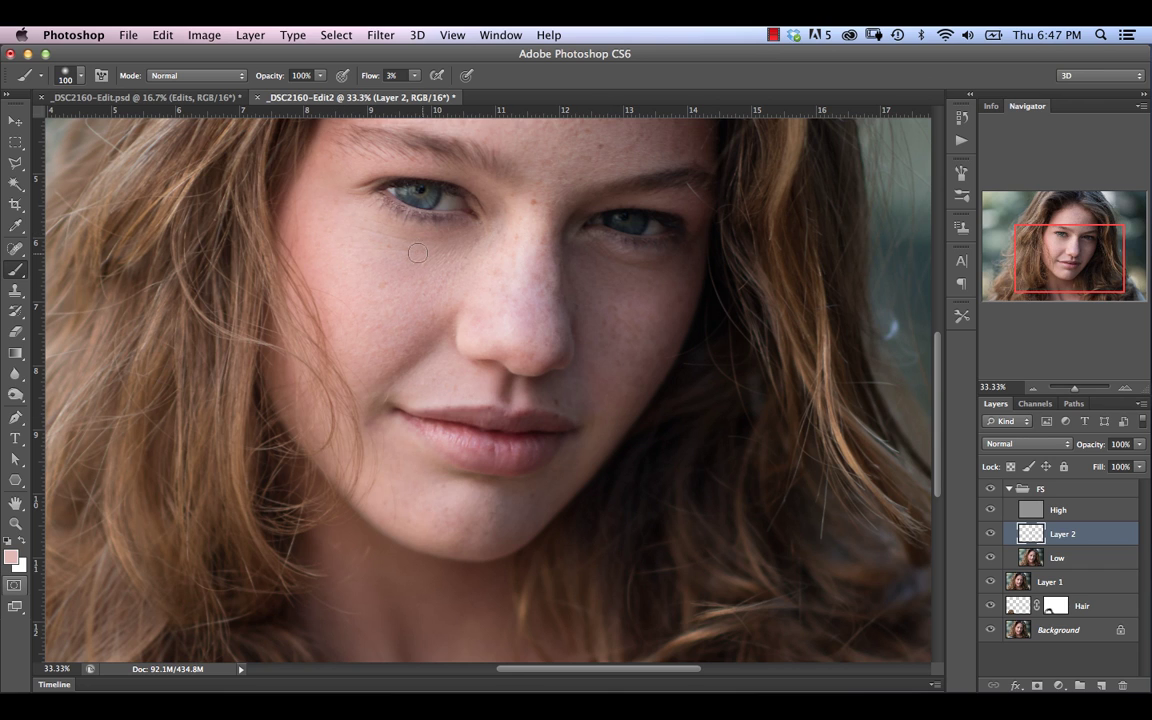
- Smooth the tones on the lit side, tip and shaded side of the nose with sampled color
left_click(495, 300, "alt")
mouse_move(499, 296)
left_mouse_down()
mouse_move(519, 317)
mouse_move(480, 314)
mouse_move(473, 331)
left_mouse_up()
left_click(491, 332, "alt")
left_click(489, 319, "alt")
left_click(474, 328, "alt")
left_click(554, 345, "alt")
left_click(531, 334, "alt")
left_click(552, 339, "alt")
left_click_drag(568, 353, 582, 346)
- Blend the lit-side jaw, the chin and the skin beneath the lower lip with resampled skin tones
left_click(404, 490, "alt")
left_click(410, 500, "alt")
left_click_drag(394, 498, 411, 524)
left_click(408, 503, "alt")
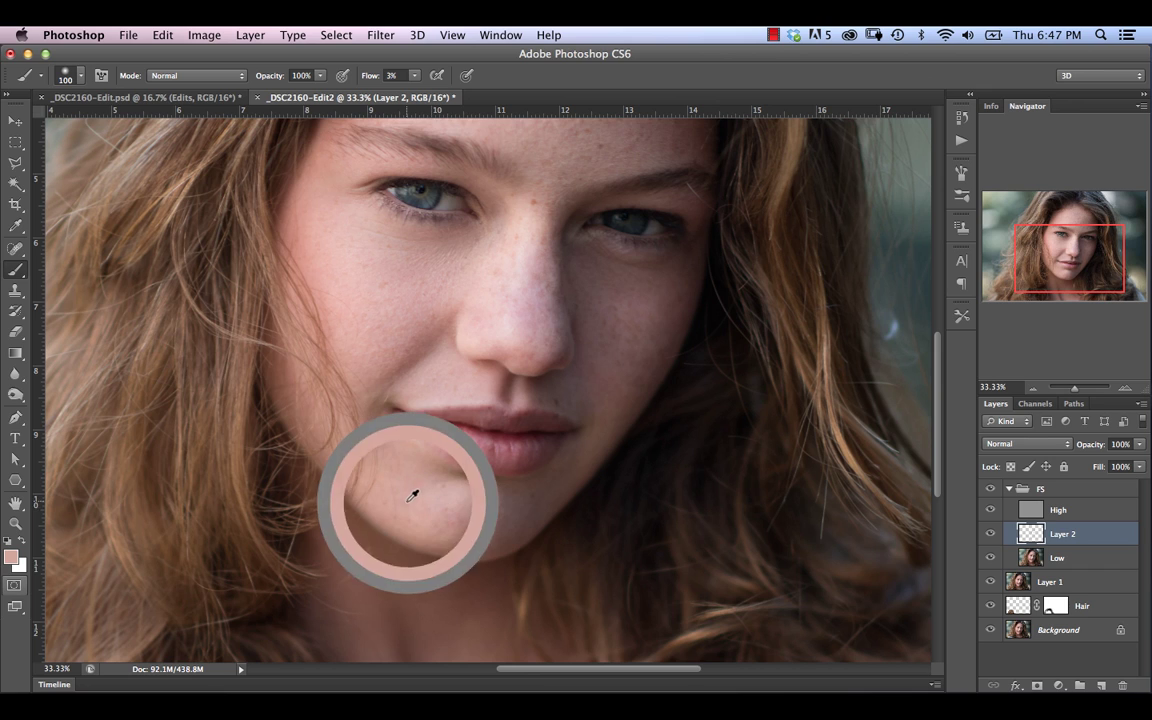
left_click(484, 531, "alt")
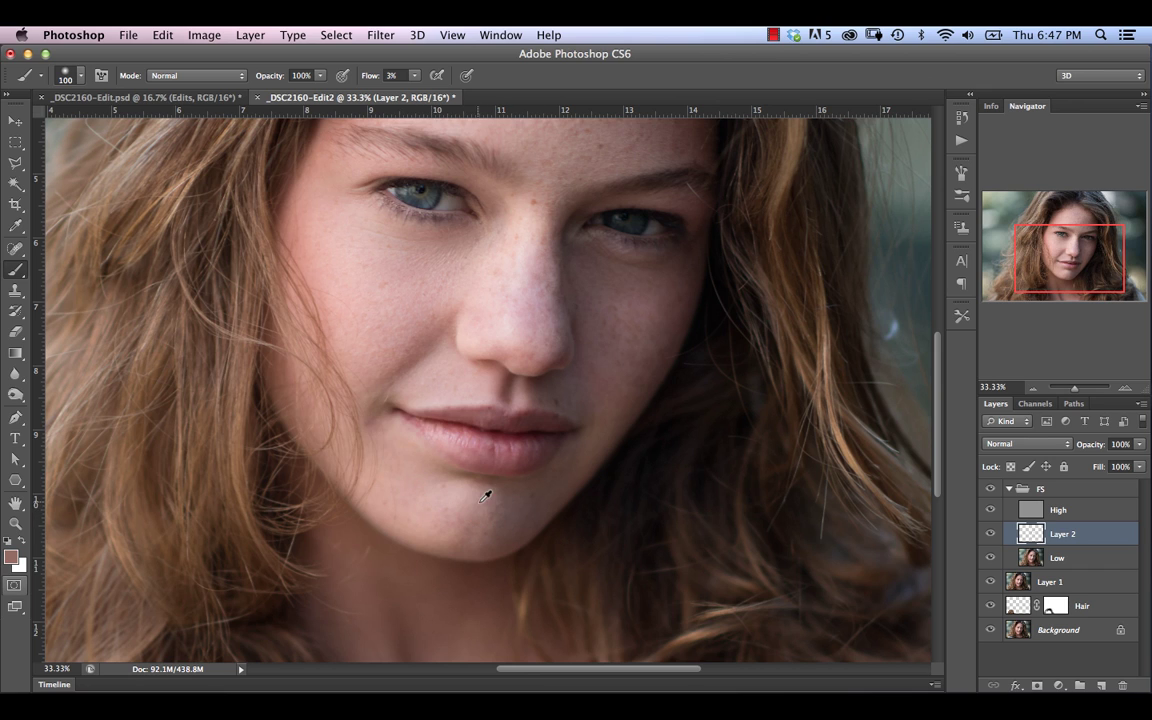
left_click(472, 492, "alt")
left_click(486, 489, "alt")
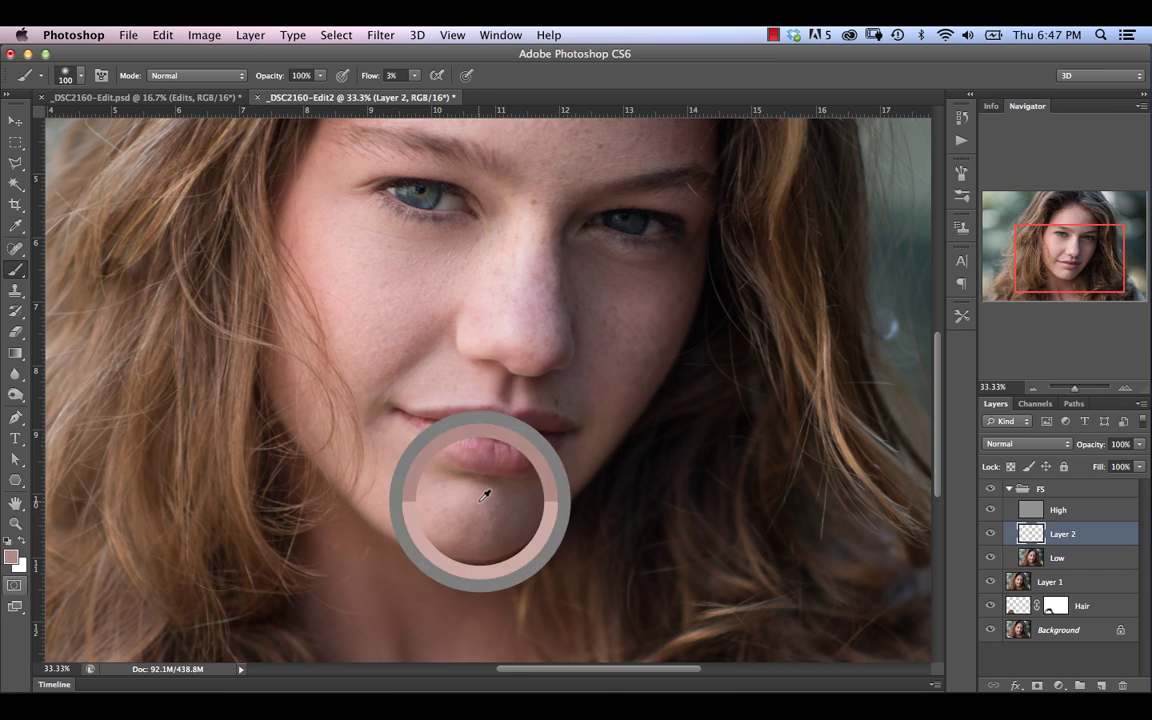
left_click(408, 451, "alt")
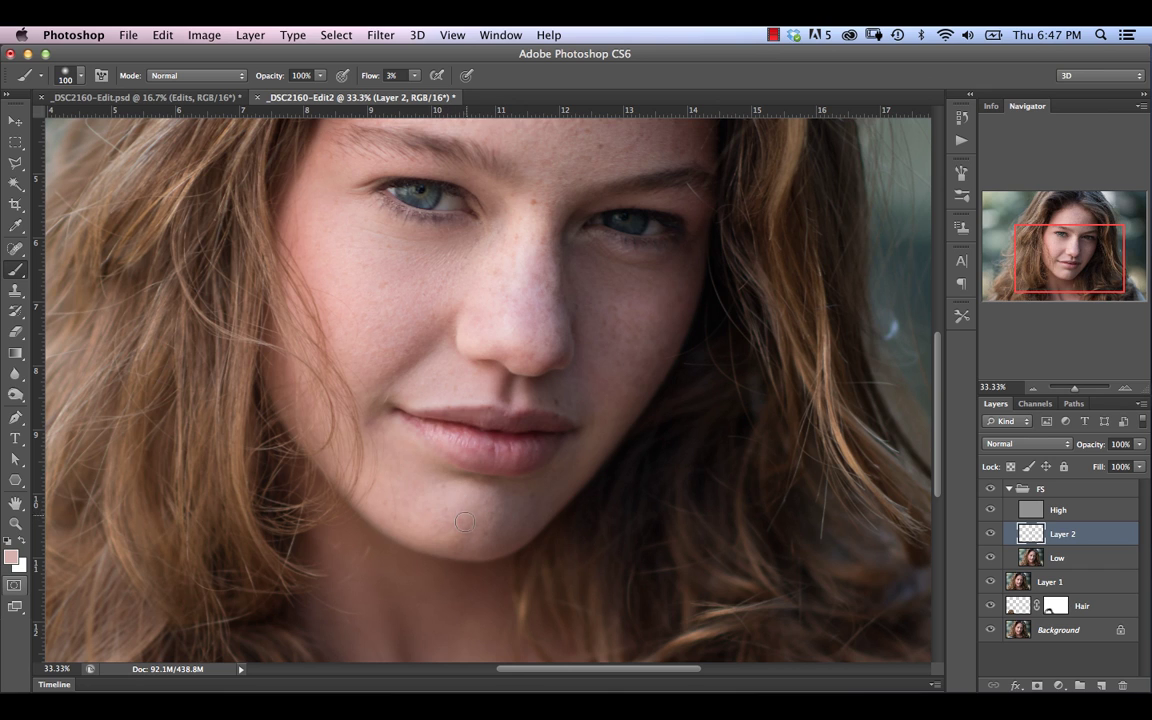
left_click(436, 498, "alt")
- Examine the whole portrait at 16.67% zoom
left_click_drag(1037, 281, 1040, 258)
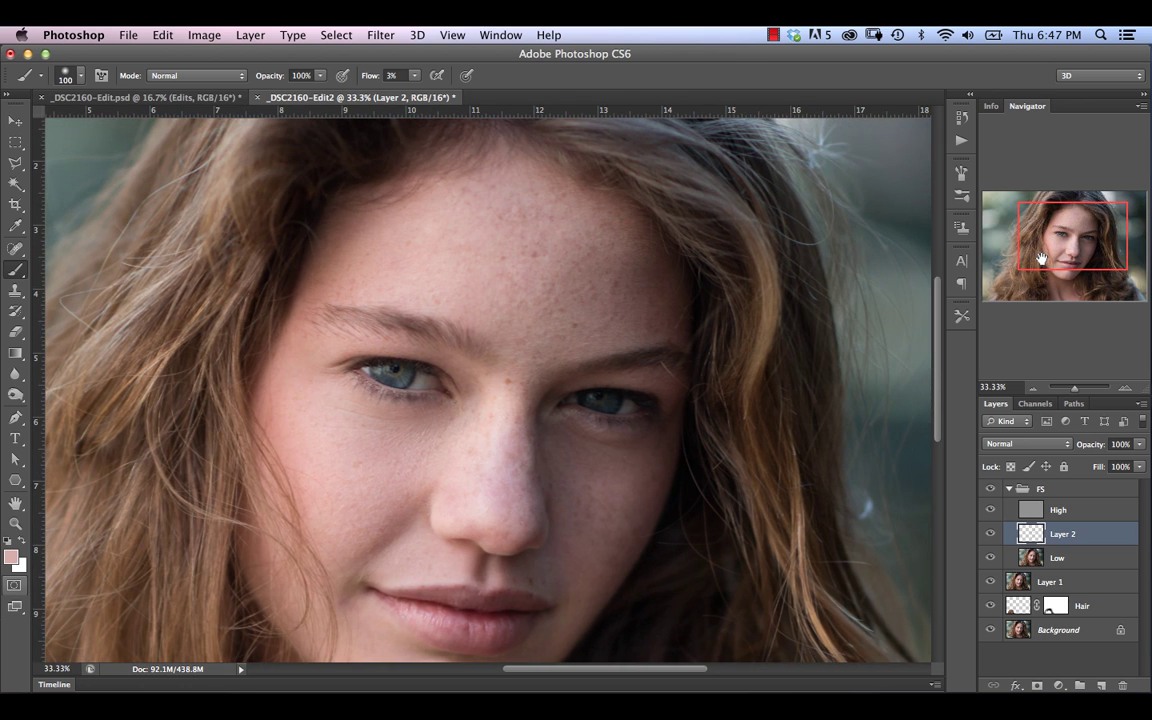
key("super+minus")
key("super+minus")
key("super+minus")
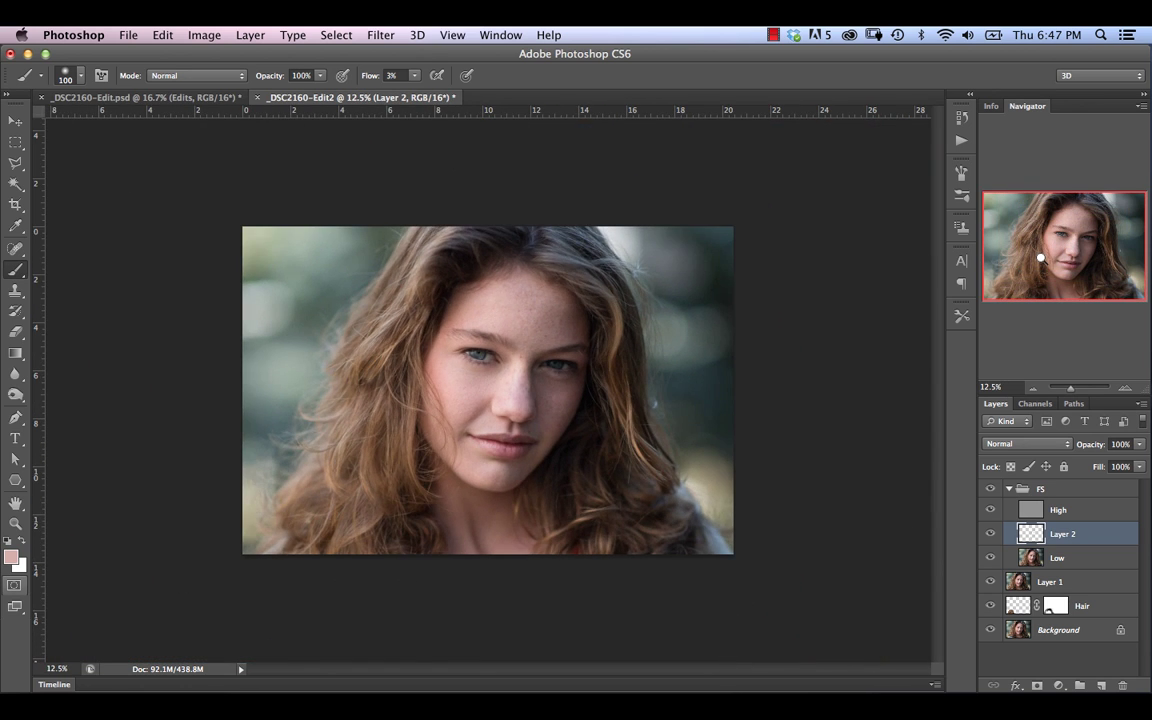
key("super+plus")
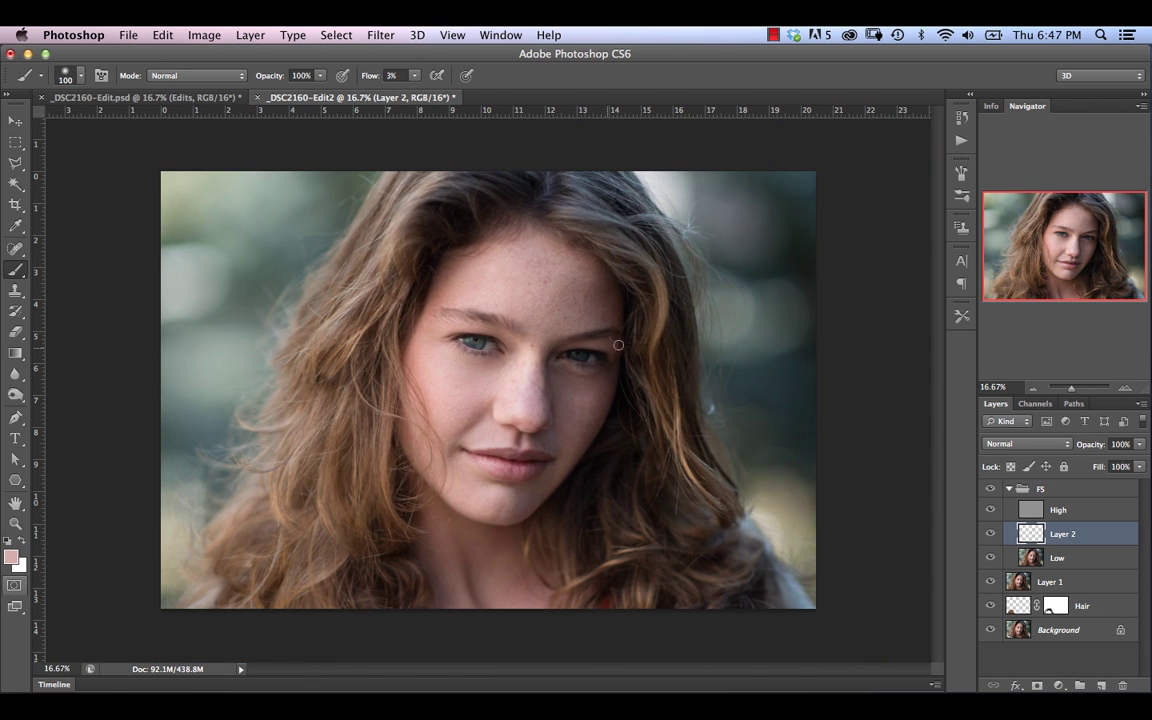
- Enlarge the brush to 250 pixels and blend the lit-side cheek beneath the eye with sampled skin tones
left_click(423, 353, "alt")
key("super+z")
key("]")
key("]")
key("]")
key("]")
left_click(397, 342, "alt")
left_click(486, 383, "alt")
left_click(452, 380, "alt")
- Even out the skin beside the lit-side eye and the lower cheek near the mouth corner with resampled tones
left_click(443, 349, "alt")
left_click(452, 370, "alt")
left_click(456, 419, "alt")
left_click(464, 423, "alt")
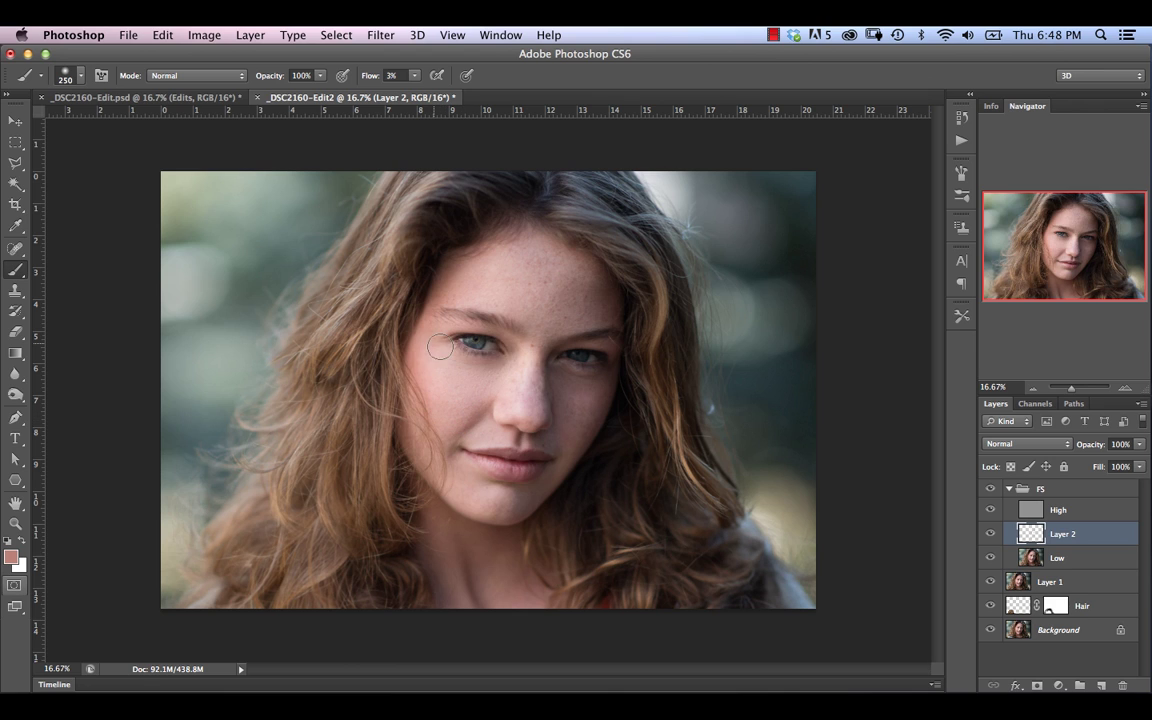
left_click(380, 335, "alt")
- Smooth the shaded side of the forehead and the area above the brow with sampled skin tones
left_click(580, 384, "alt")
key("super+z")
left_click(600, 279, "alt")
left_click(568, 284, "alt")
left_click(588, 268, "alt")
left_click(593, 278, "alt")
left_click_drag(610, 310, 615, 324)
left_click(587, 314, "alt")
left_click(543, 293, "alt")
left_click(535, 290, "alt")
- Refine the lit-side cheek below the outer eye corner with resampled color
left_click(438, 358, "alt")
left_click(370, 320, "alt")
left_click(444, 360, "alt")
- Compare the portrait with and without the skin painting on Layer 2
left_click(990, 534)
left_click(990, 534)
left_click(983, 543)
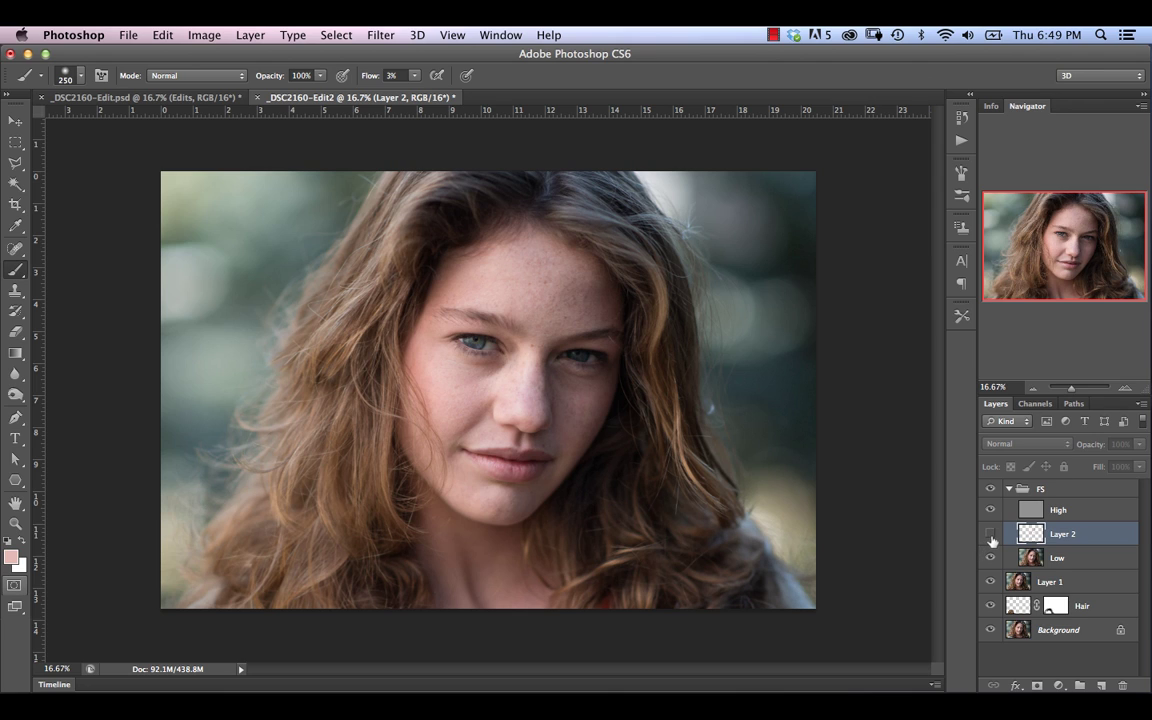
left_click(990, 537)
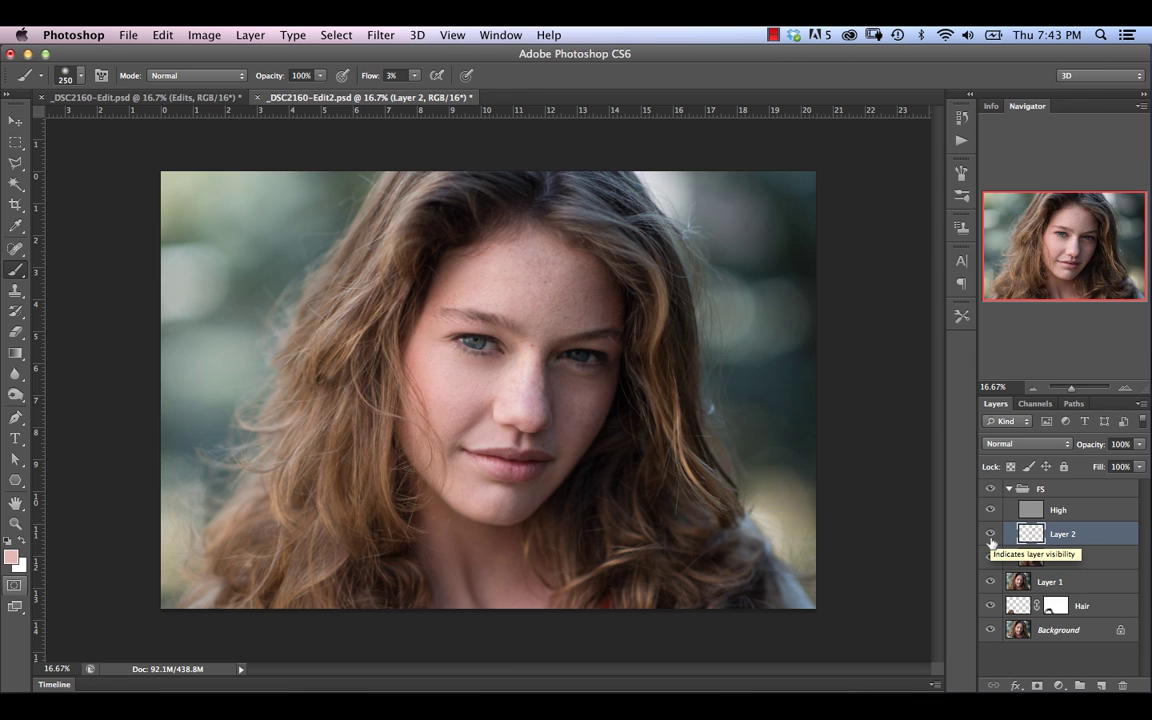
- Collapse the FS group and stamp all visible layers into a new layer above it
left_click(1006, 491)
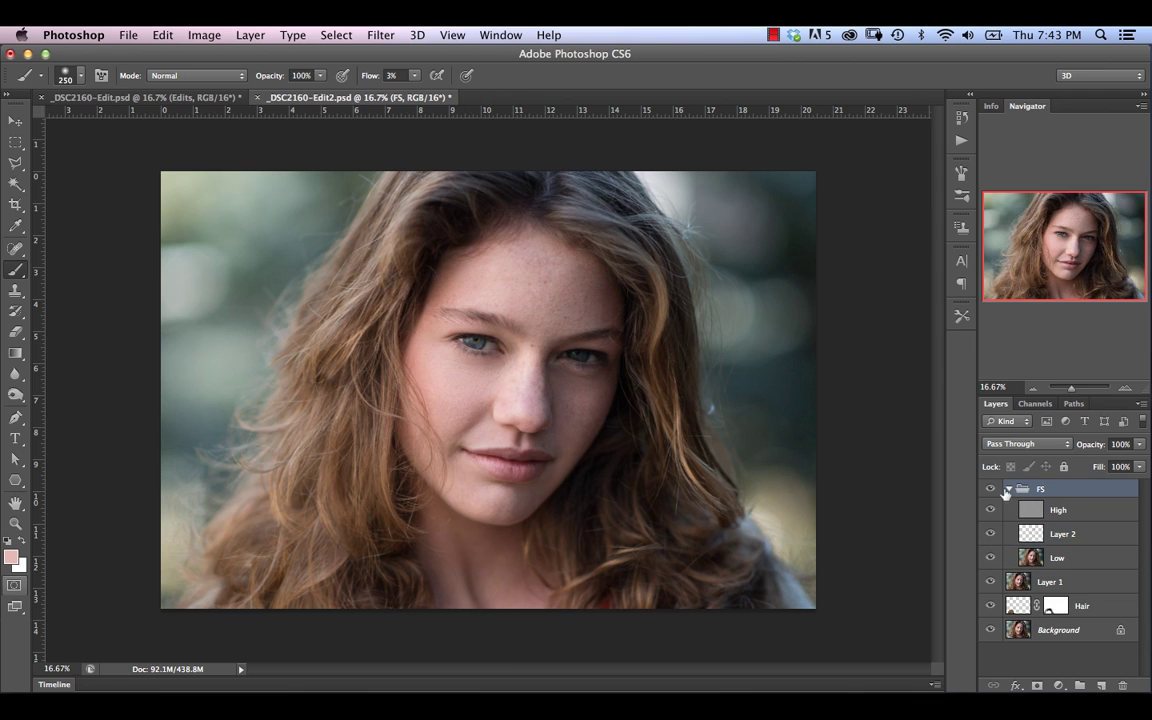
left_click(1009, 489)
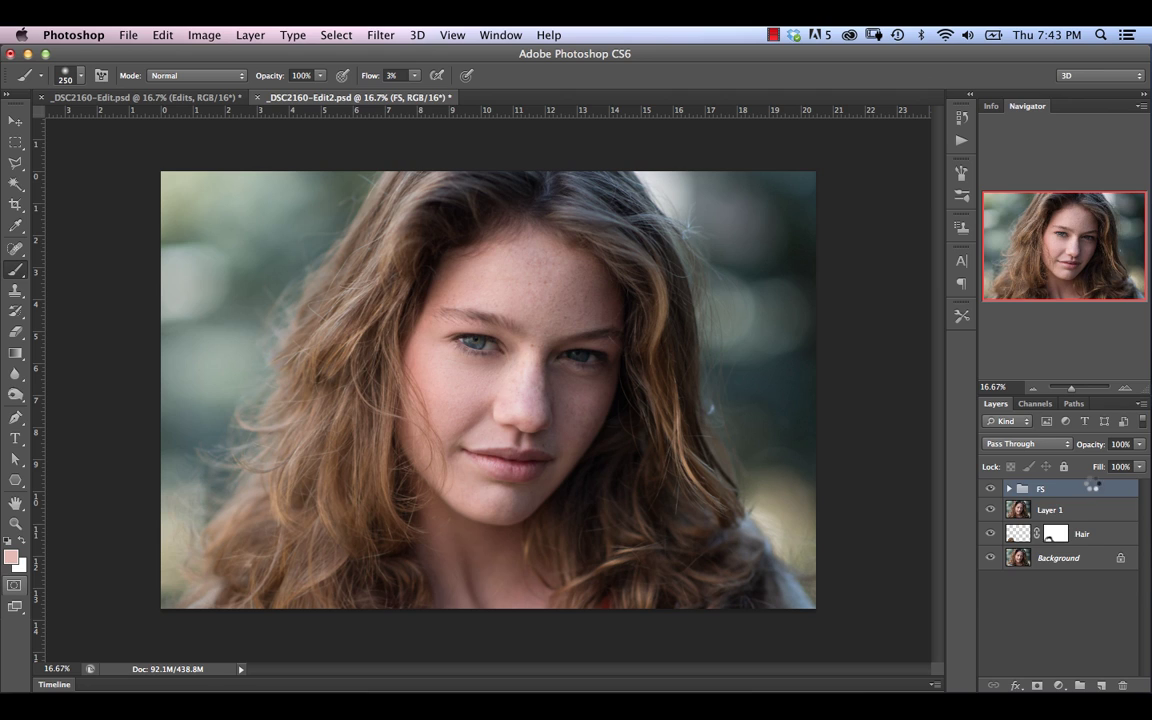
key("super+alt+shift+e")
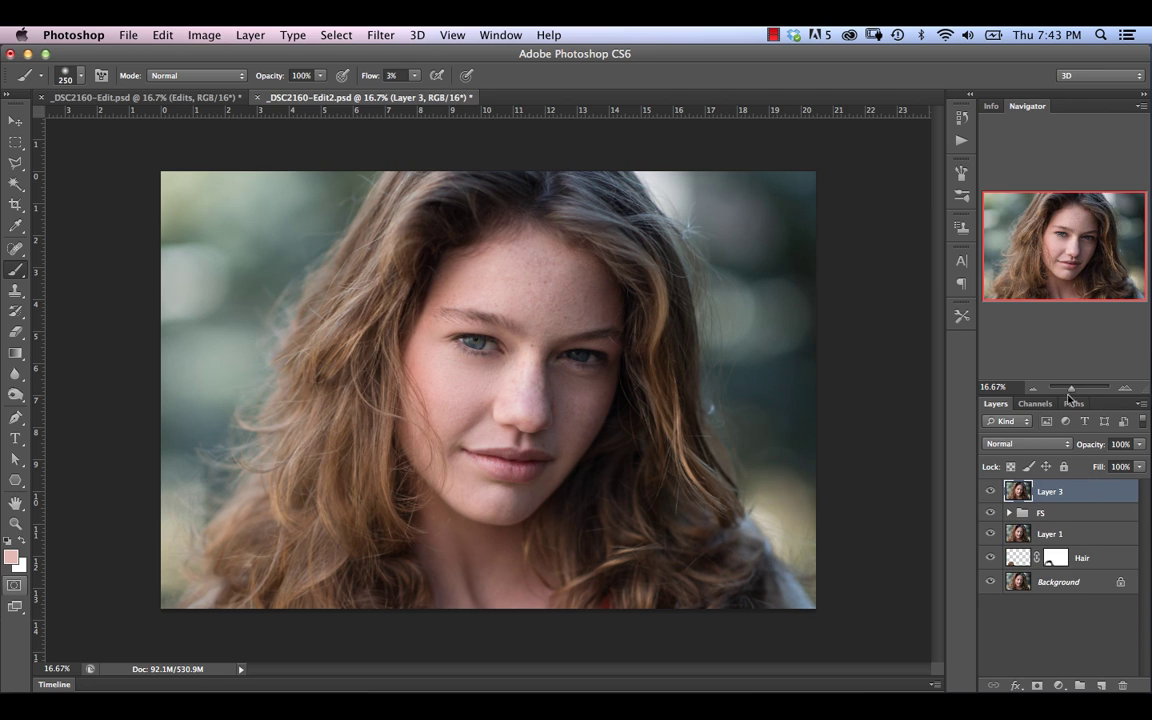
- Hide the FS group and compare the portrait with Layer 3 hidden and shown
left_click(991, 495)
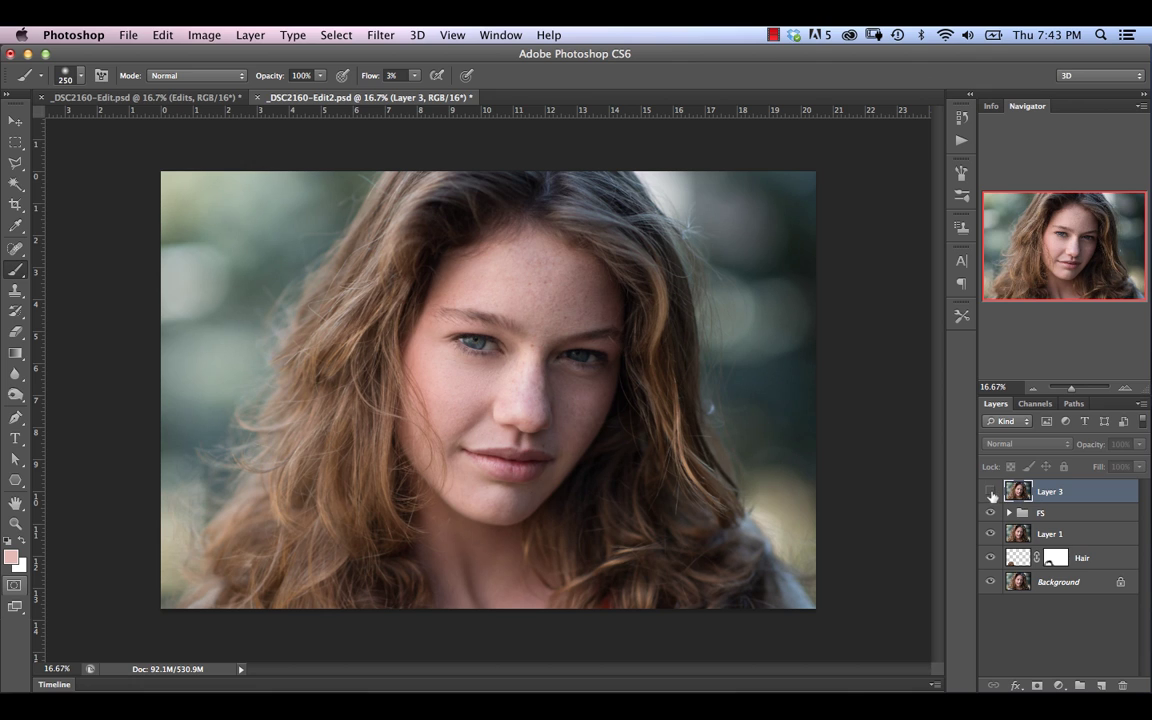
left_click(991, 494)
left_click(991, 514)
left_click(992, 492)
left_click(992, 492)
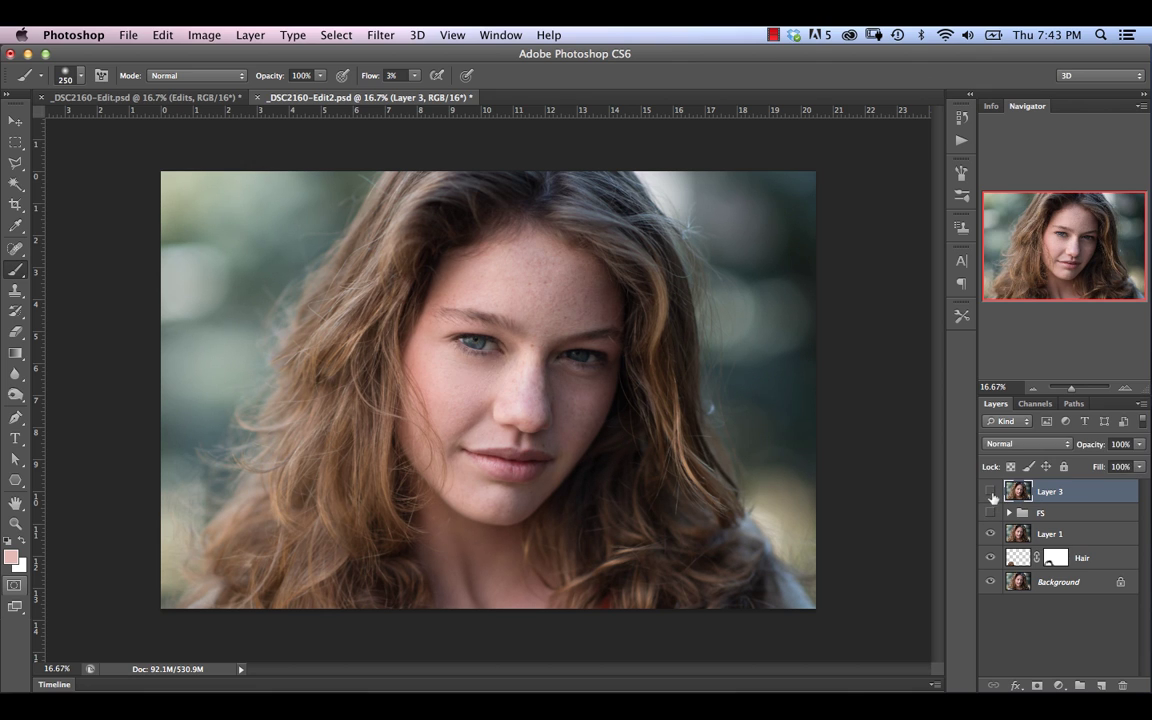
left_click(991, 495)
left_click(991, 496)
- Create a new layer group above Layer 3 and name it DB
left_click(1081, 686)
double_click(1054, 494)
type("D&")
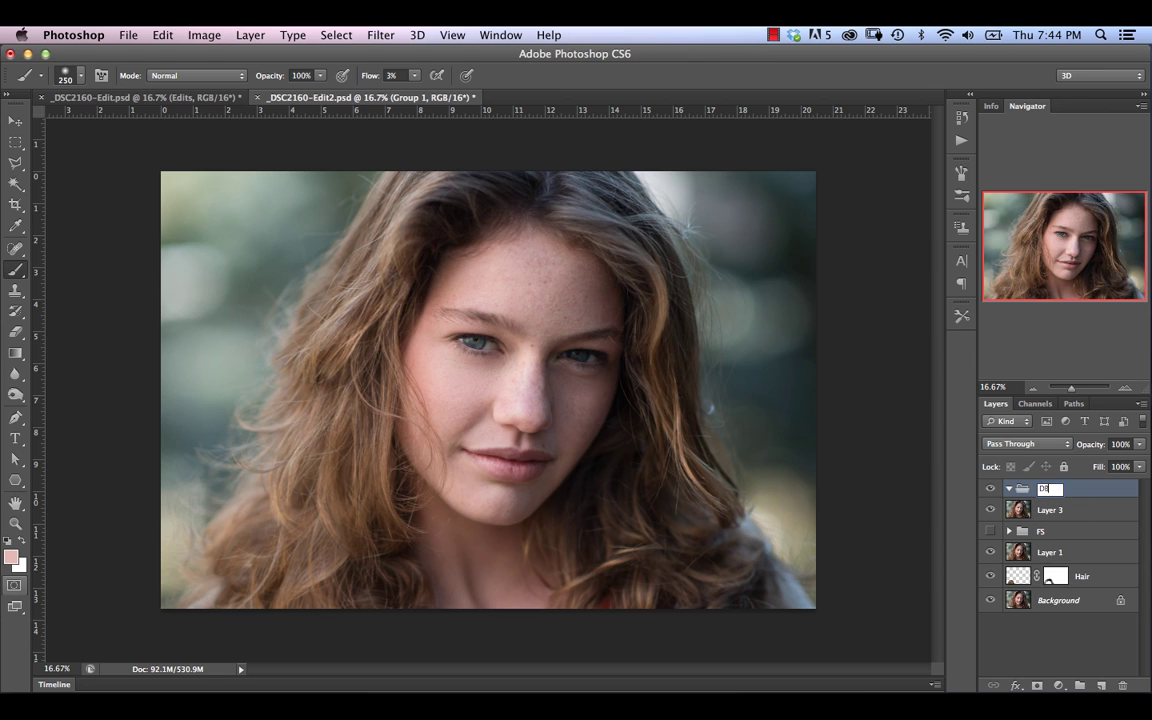
key("Return")
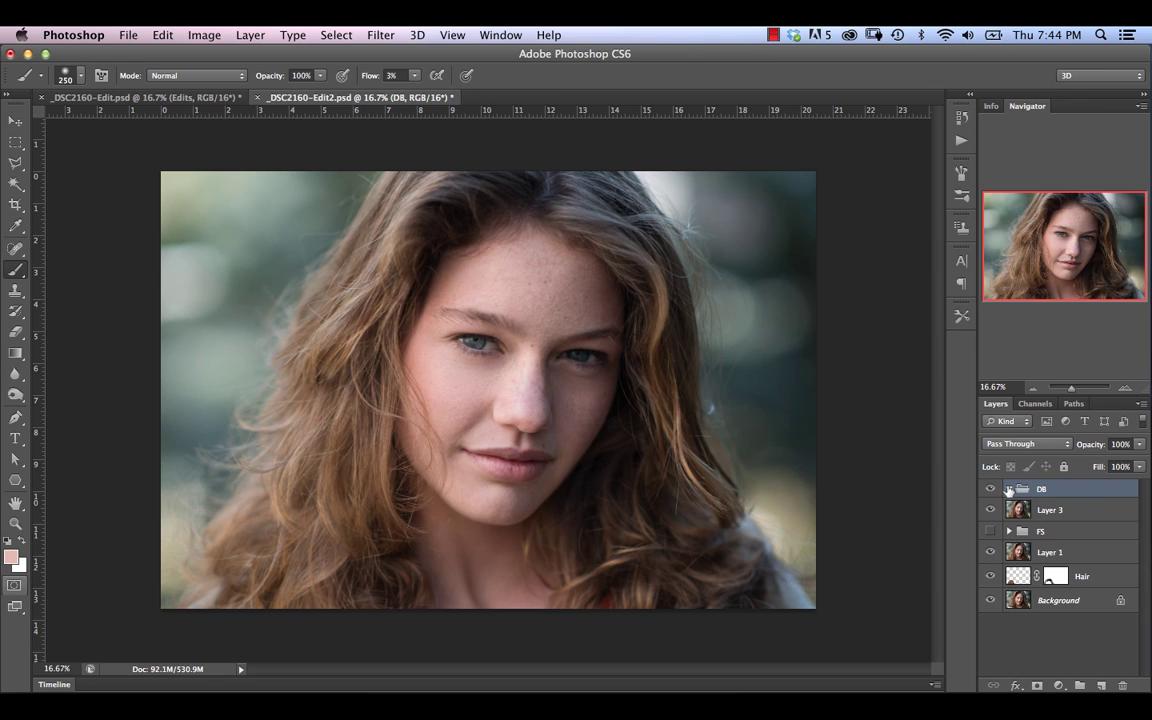
- Add a Curves adjustment in the DB group brightening midtones from input 103 to output 131, and invert its mask to black
left_click(1058, 686)
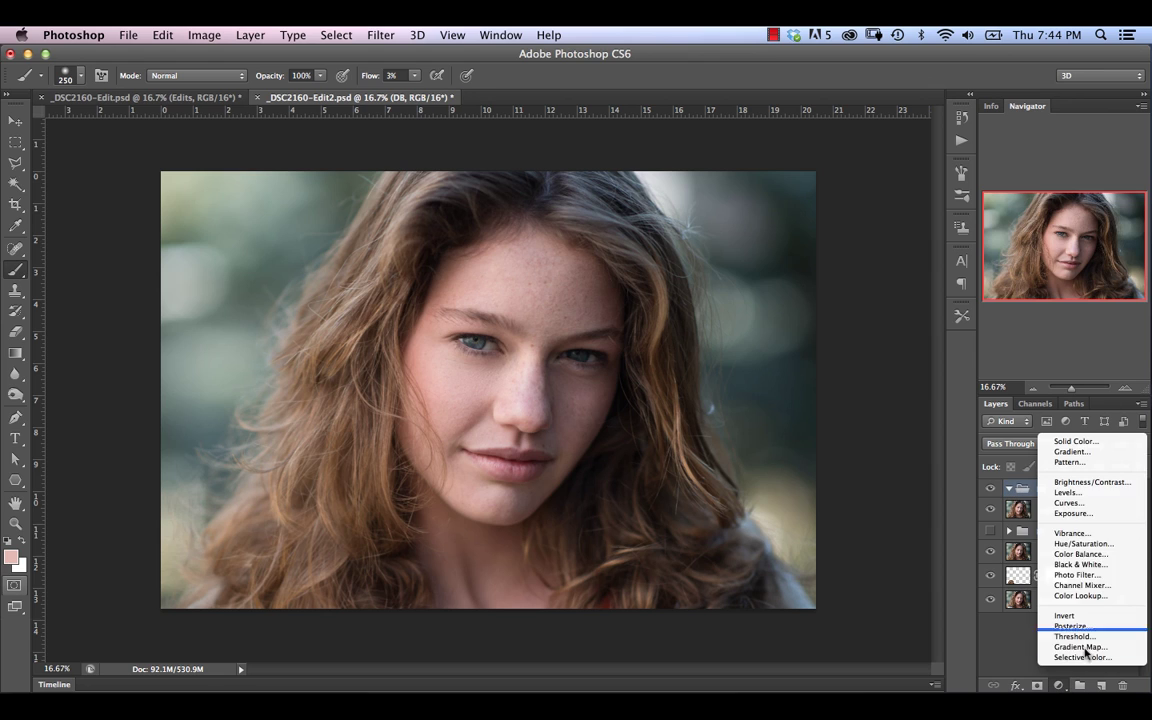
left_click(1068, 503)
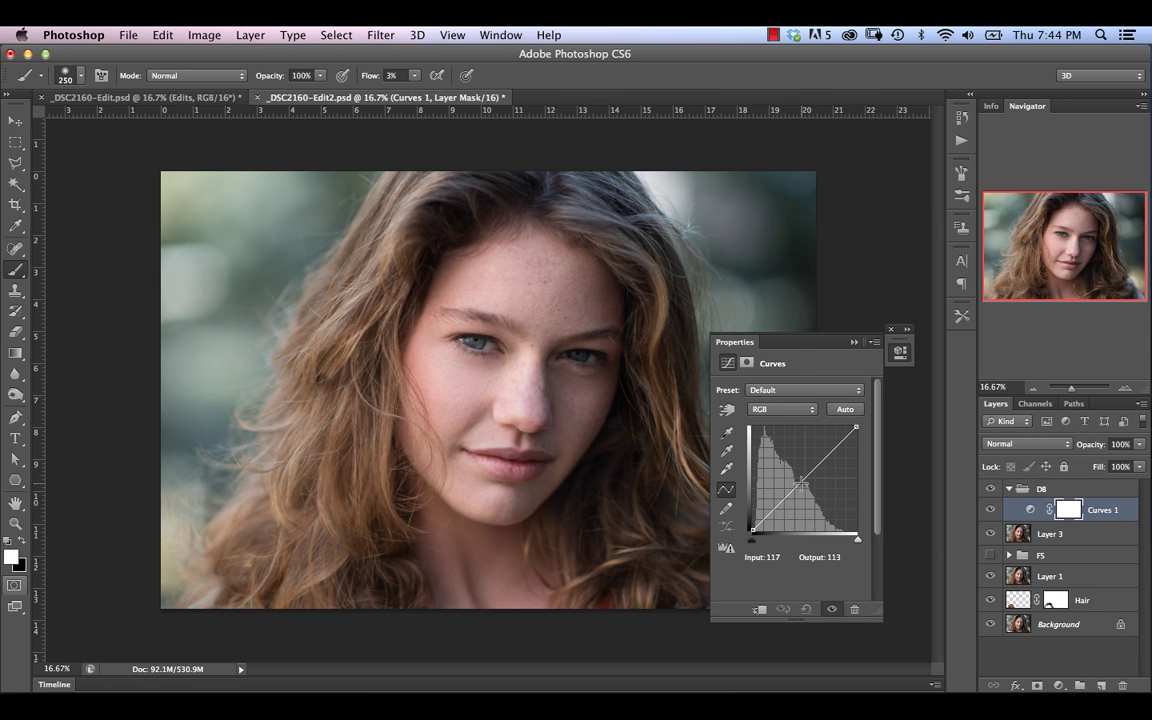
left_click_drag(800, 485, 794, 478)
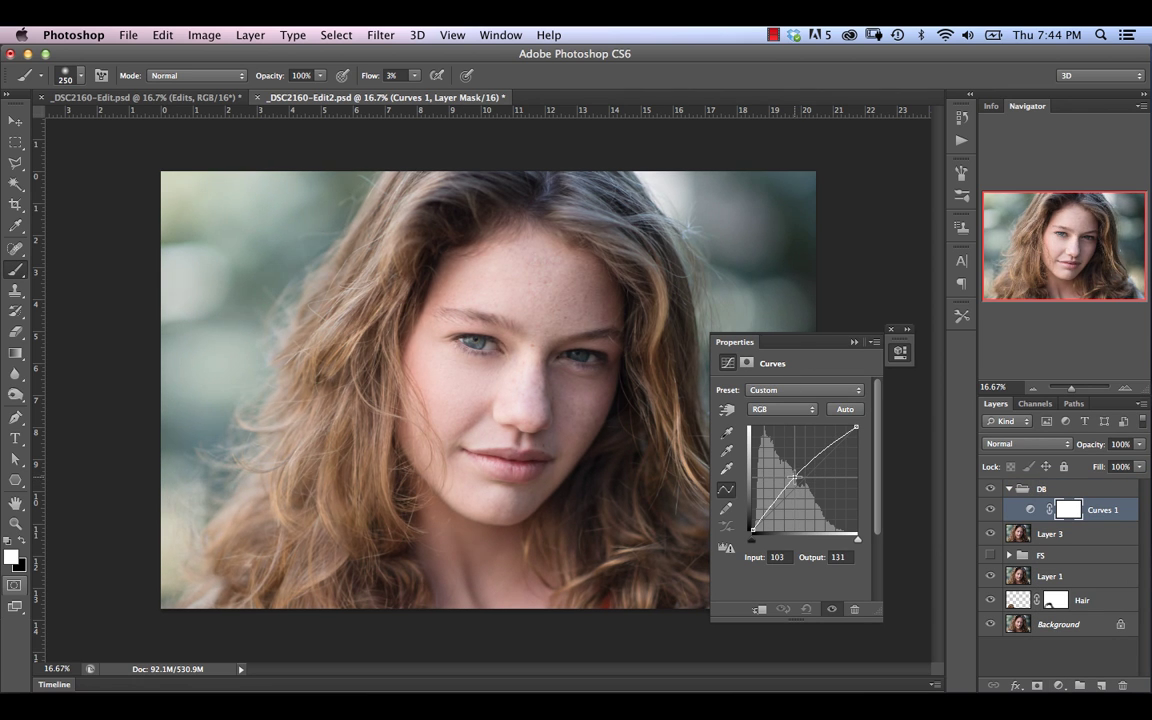
left_click(854, 342)
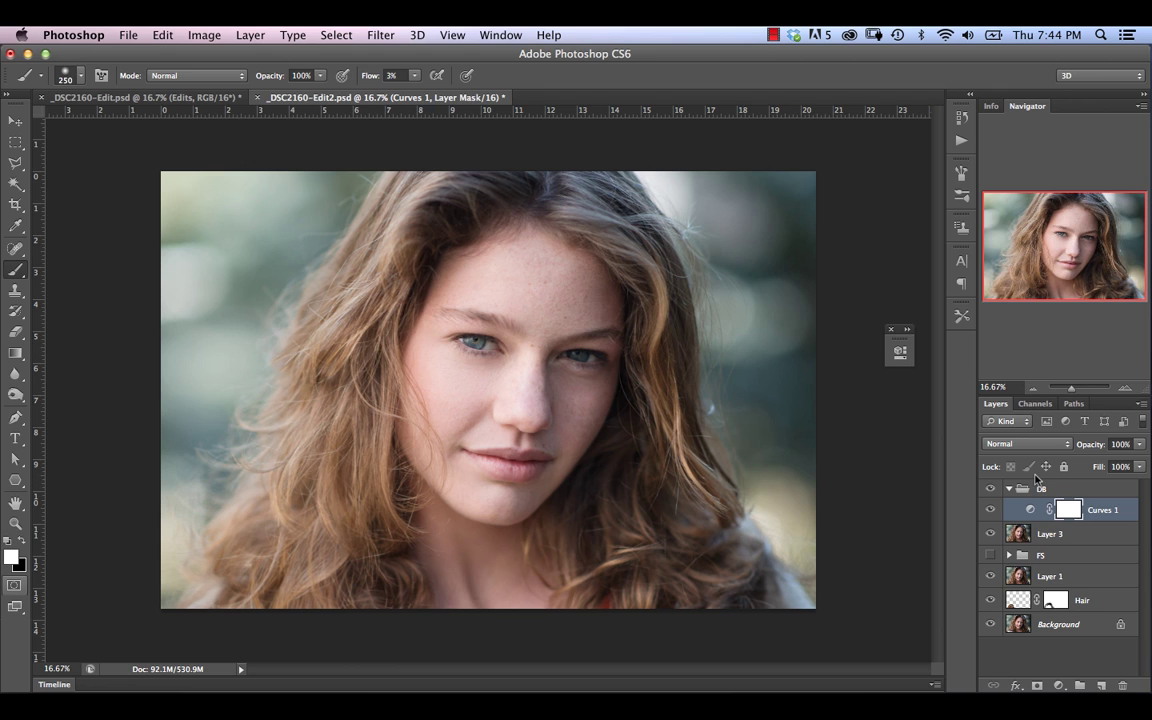
key("super+i")
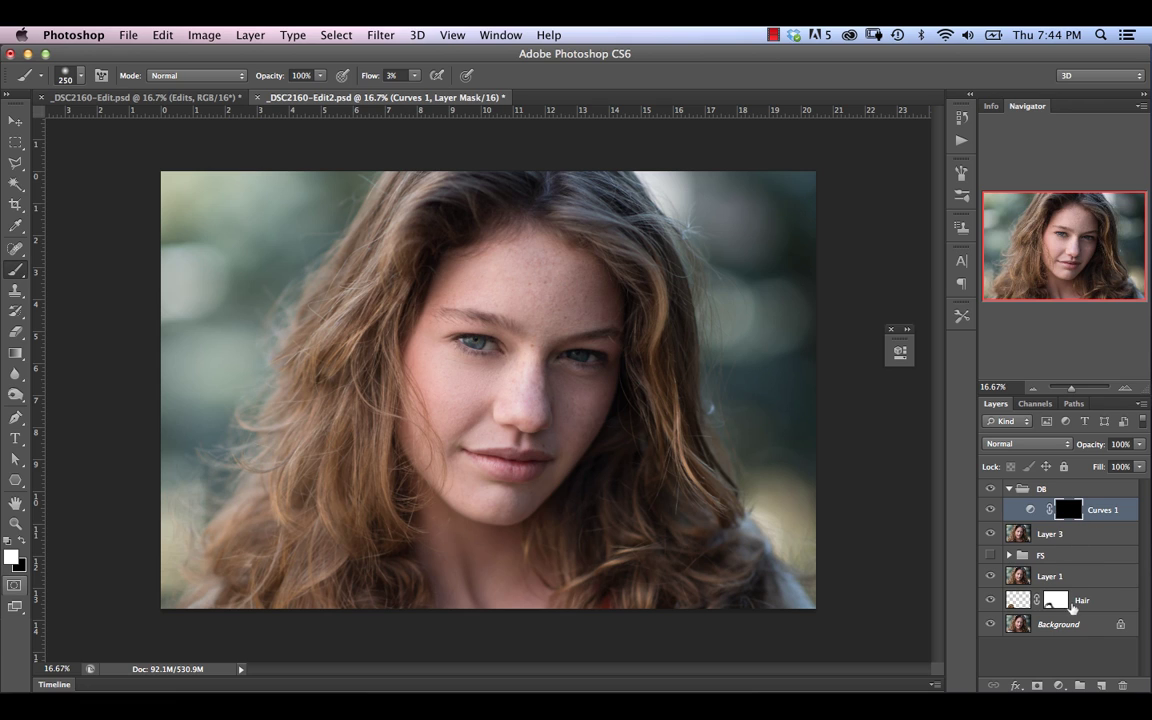
- Rename the brightening curves layer Dodge and set its blend mode to Luminosity
double_click(1102, 511)
type("Dodge")
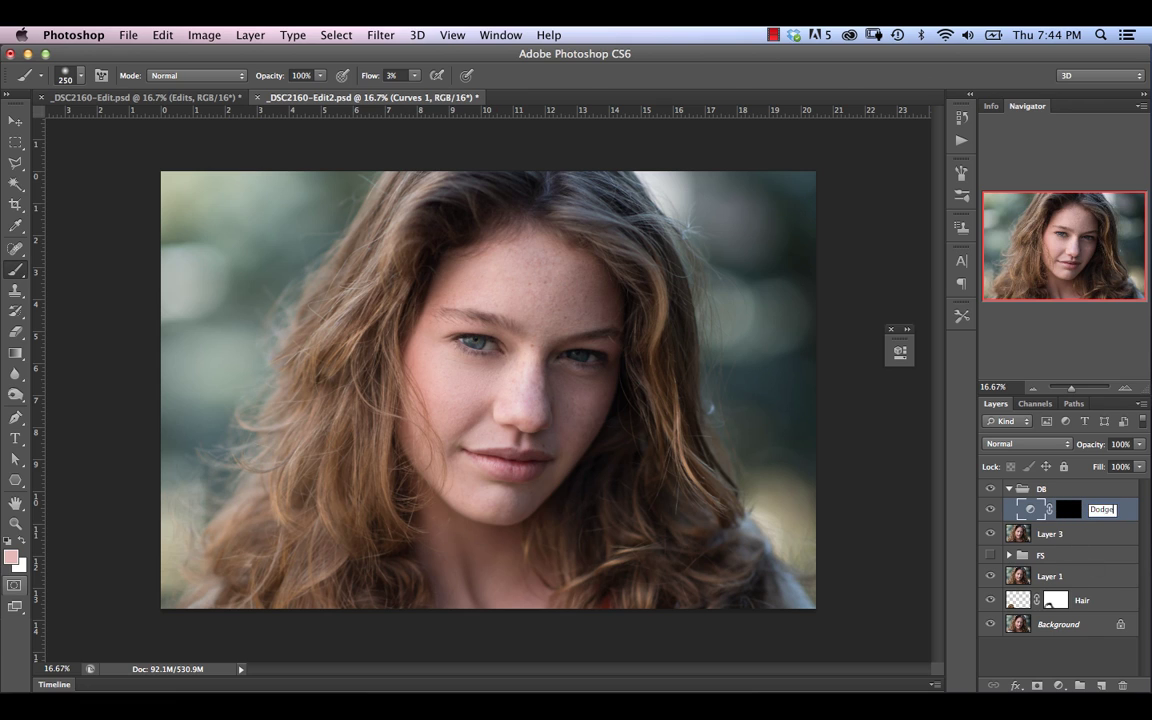
key("Return")
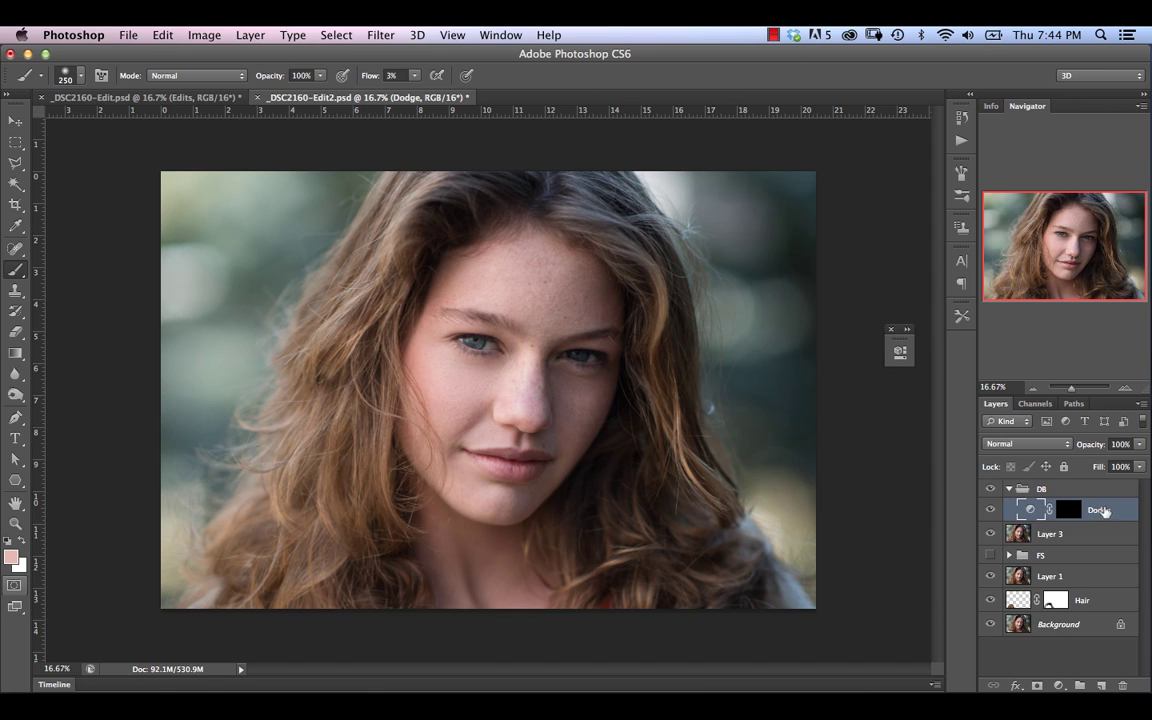
left_click(1010, 443)
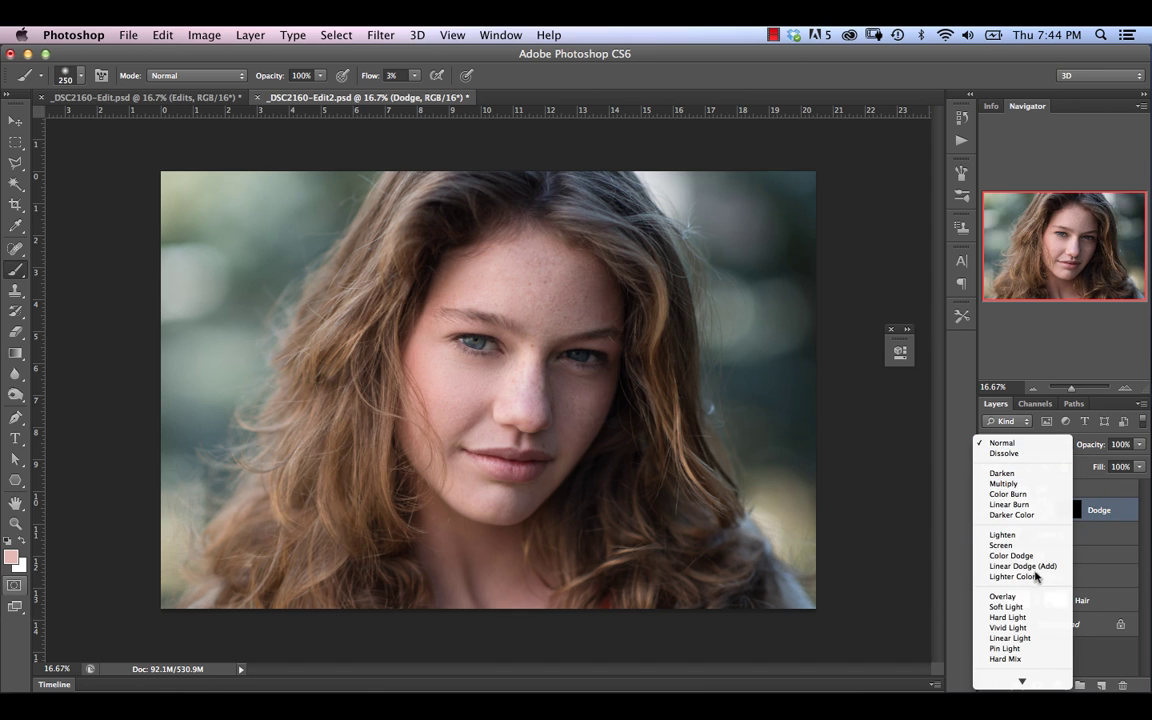
mouse_move(1037, 688)
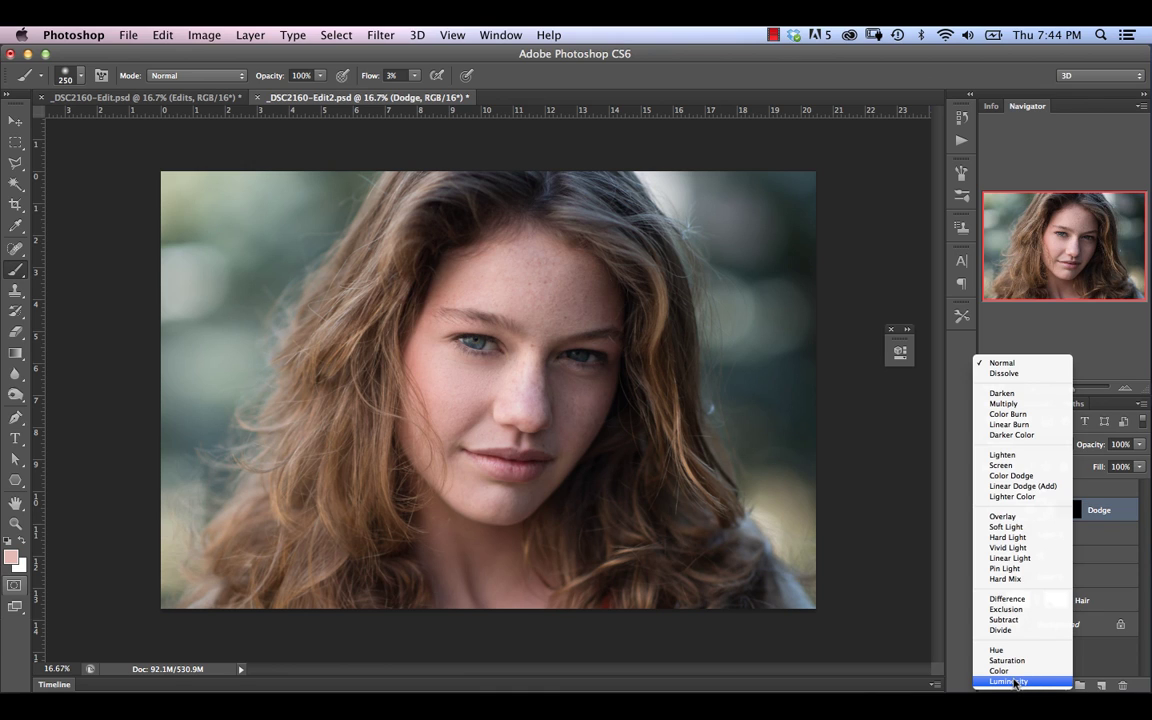
left_click(1014, 681)
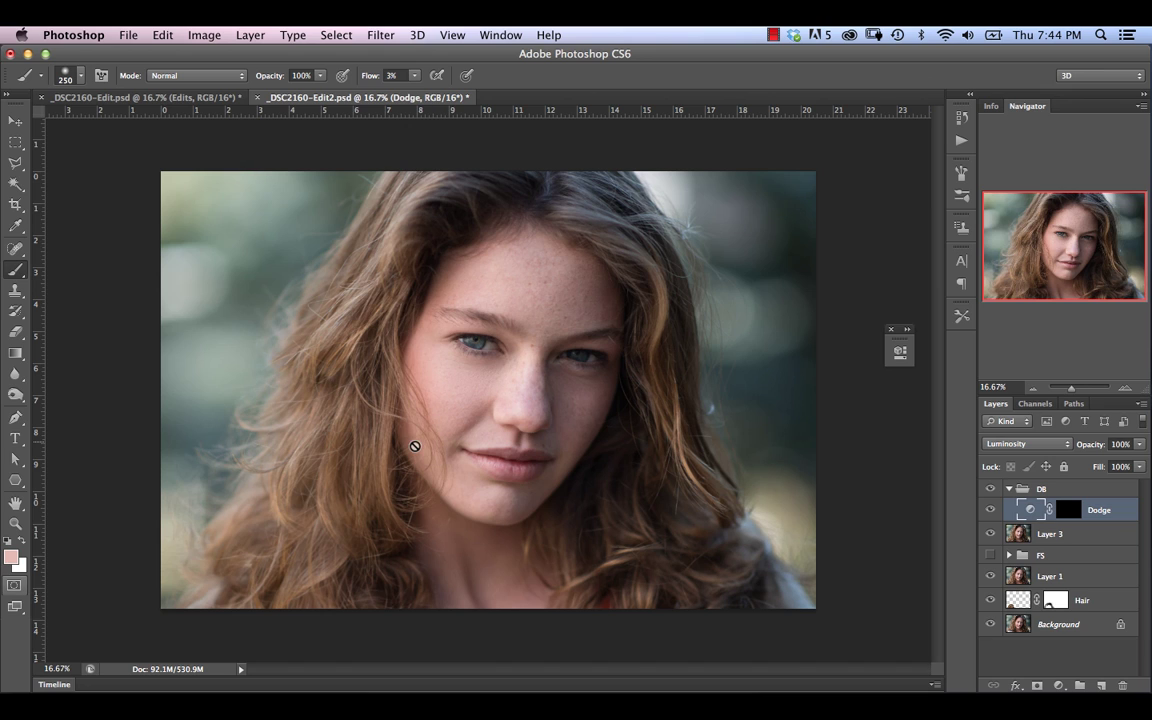
- Add a second Curves adjustment above Dodge that darkens the midtones, and invert its mask to black
left_click(1060, 687)
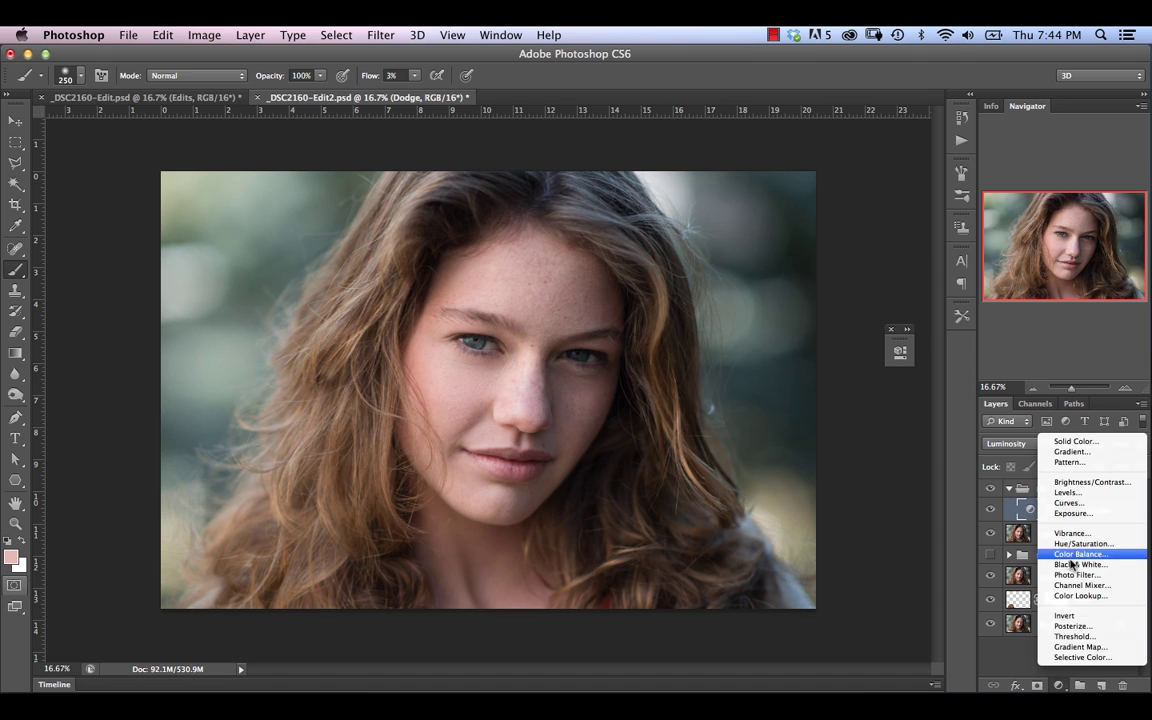
left_click(1070, 494)
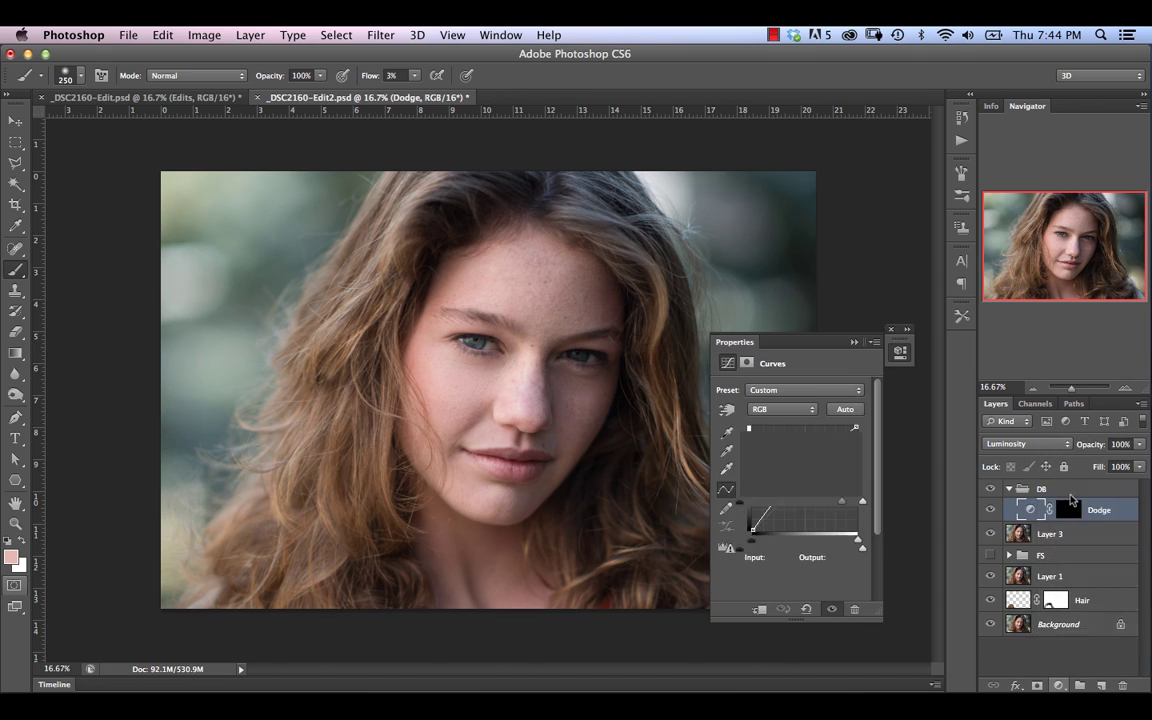
key("Delete")
left_click(1058, 687)
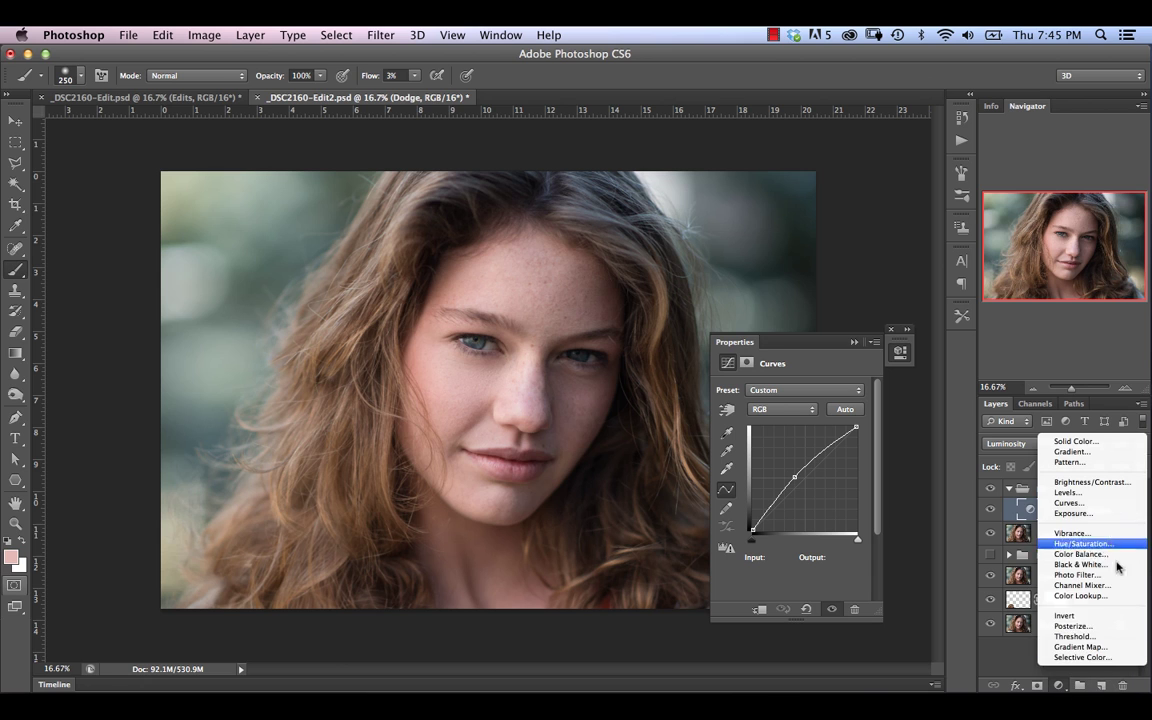
left_click(1068, 503)
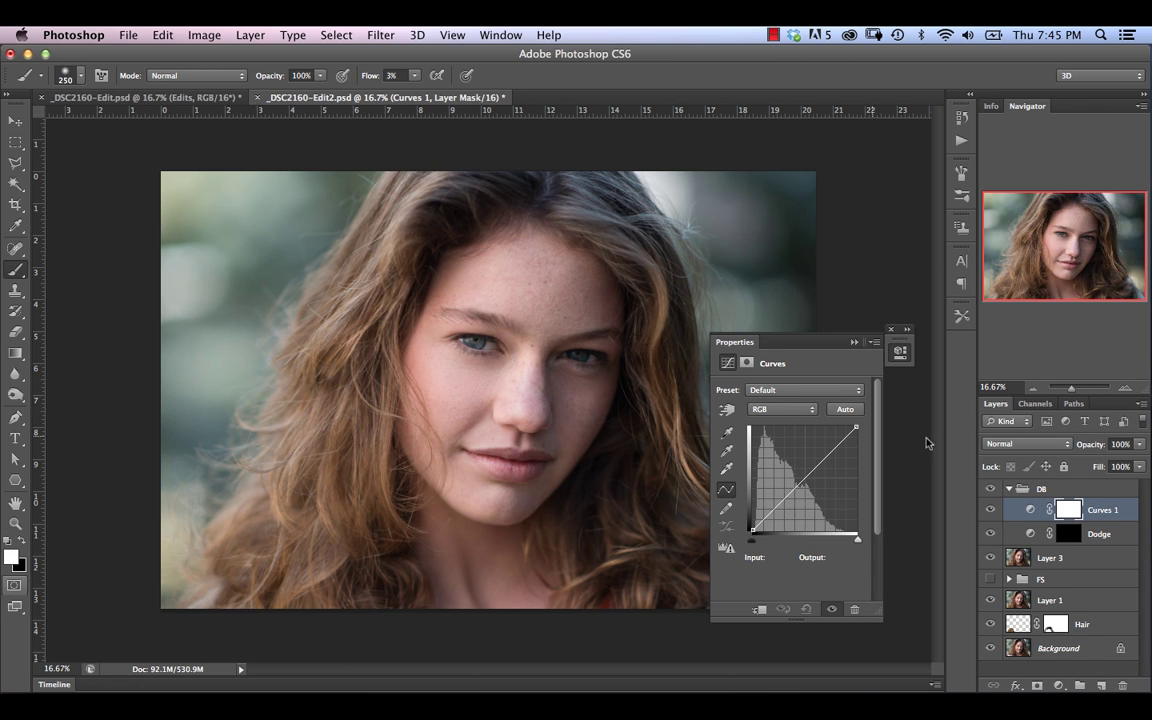
left_click_drag(806, 483, 803, 492)
left_click(854, 342)
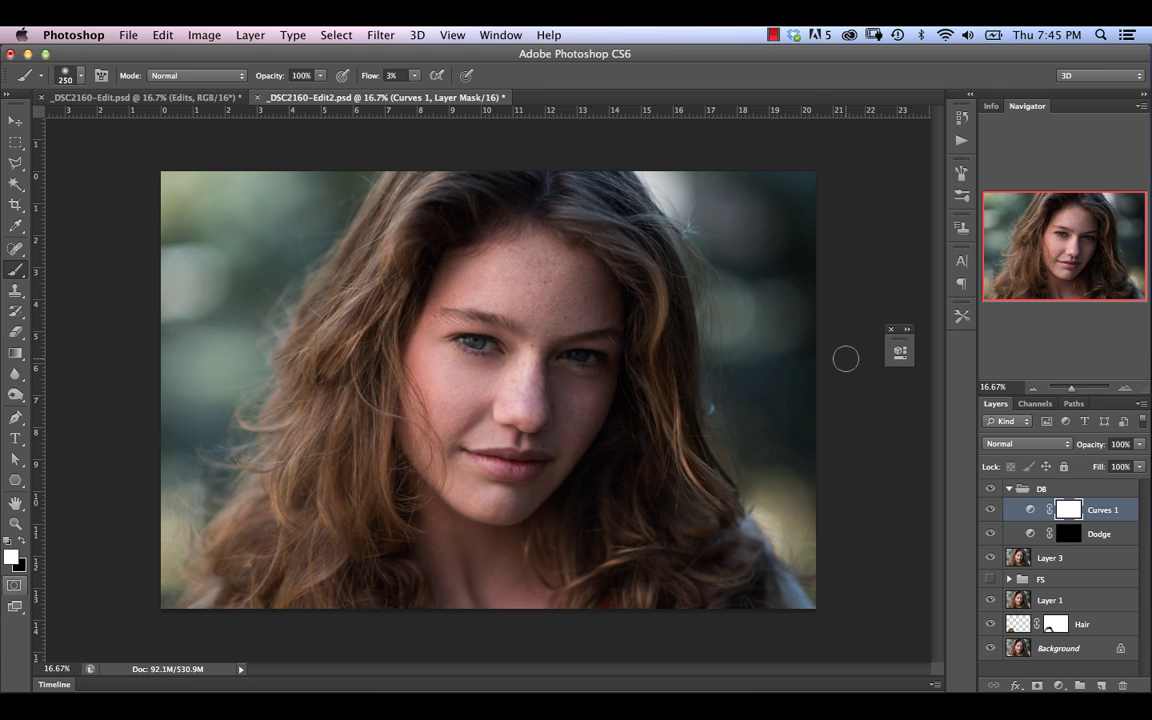
key("super+i")
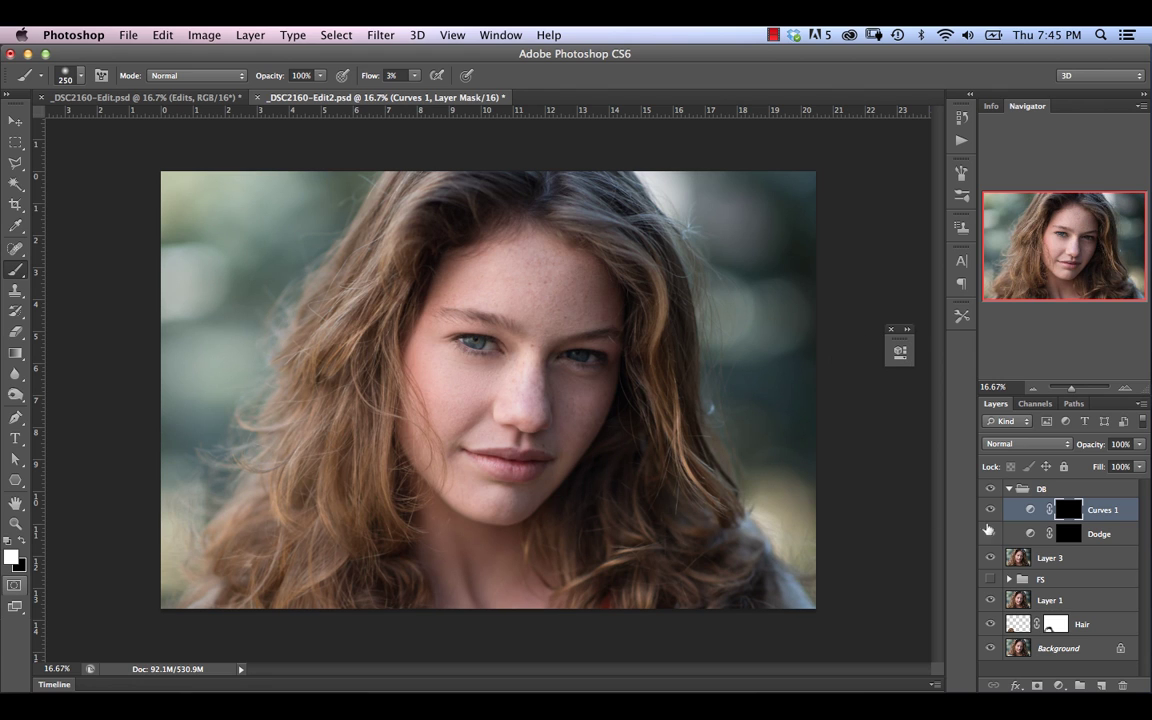
- Rename the darkening curves layer Burn
double_click(1103, 510)
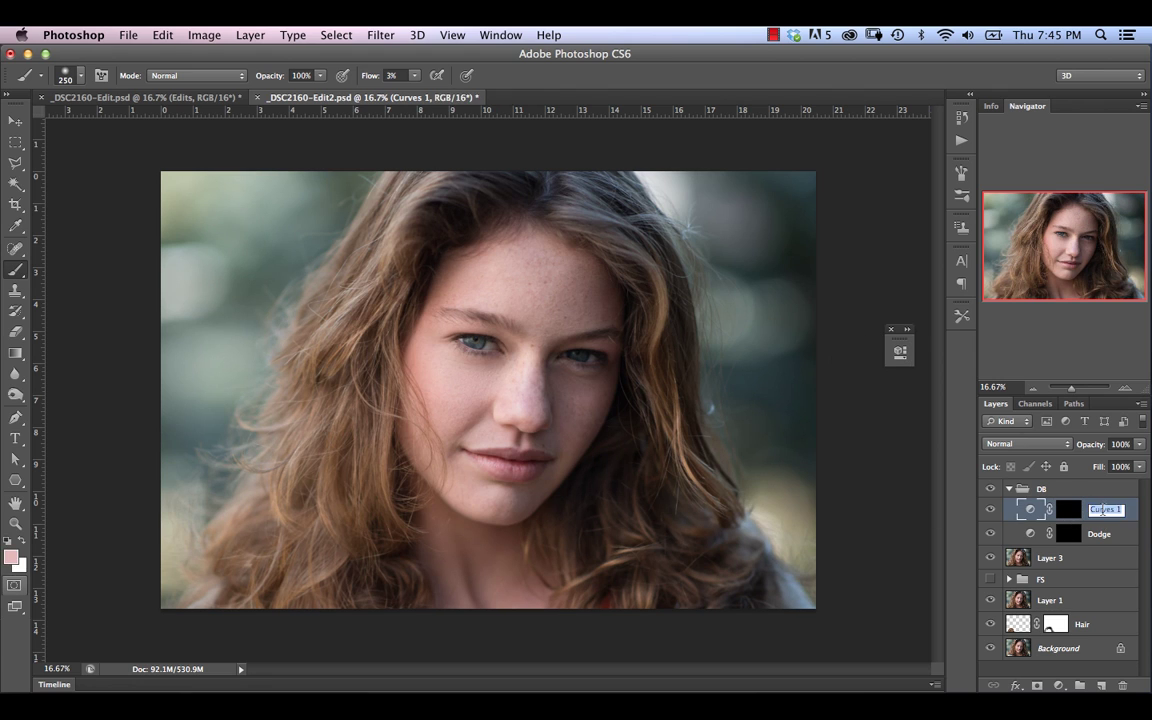
type("Burn")
key("Return")
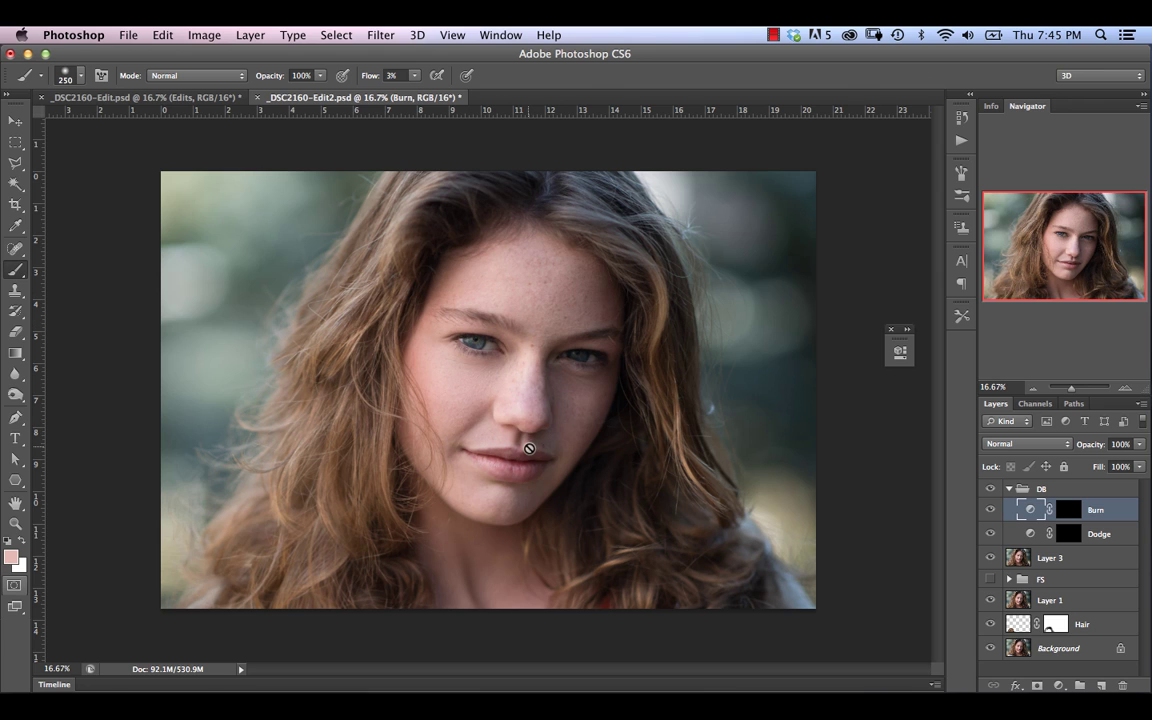
- Target the Burn layer's mask and set the brush to 82% opacity and 99% flow
left_click(1070, 510)
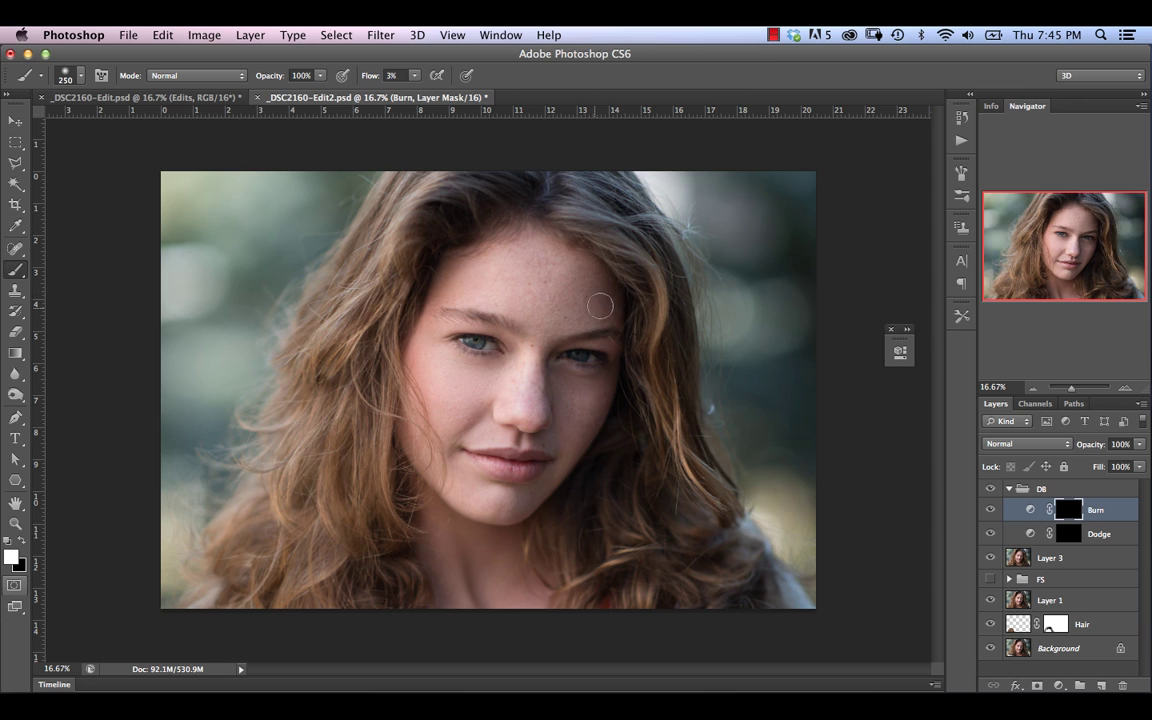
mouse_move(615, 316)
left_mouse_down()
mouse_move(614, 302)
mouse_move(621, 328)
left_mouse_up()
mouse_move(376, 79)
left_mouse_down()
mouse_move(405, 75)
mouse_move(376, 80)
left_mouse_up()
left_click_drag(279, 78, 252, 80)
- Add a new layer above the DB group, fill it with black, and make white the foreground color
left_click(1091, 491)
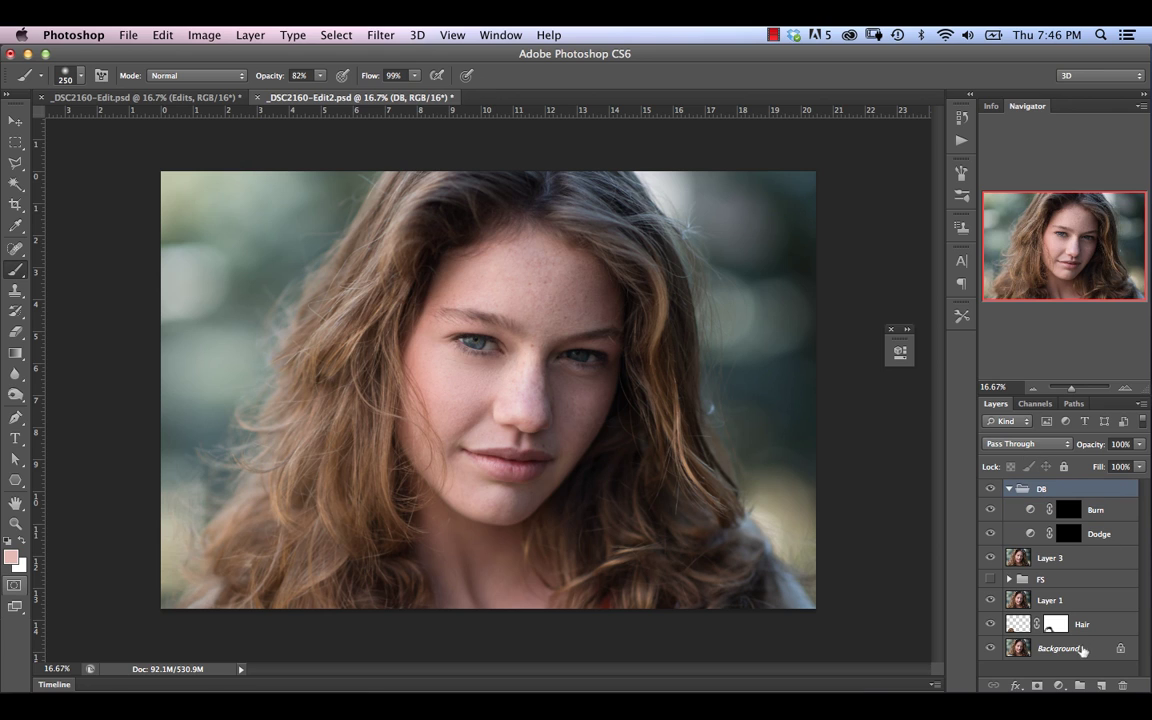
left_click(1101, 686)
left_click_drag(1081, 514, 1081, 488)
left_click(1082, 494)
left_click_drag(1072, 562, 1074, 486)
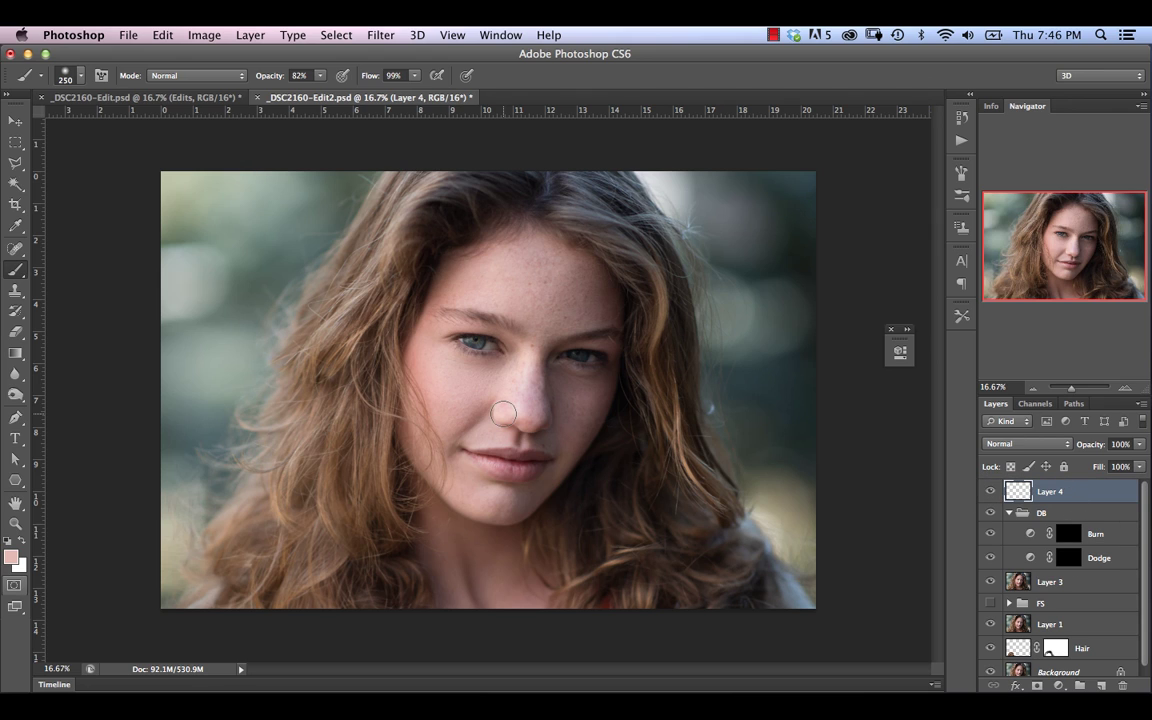
key("d")
key("alt+BackSpace")
key("x")
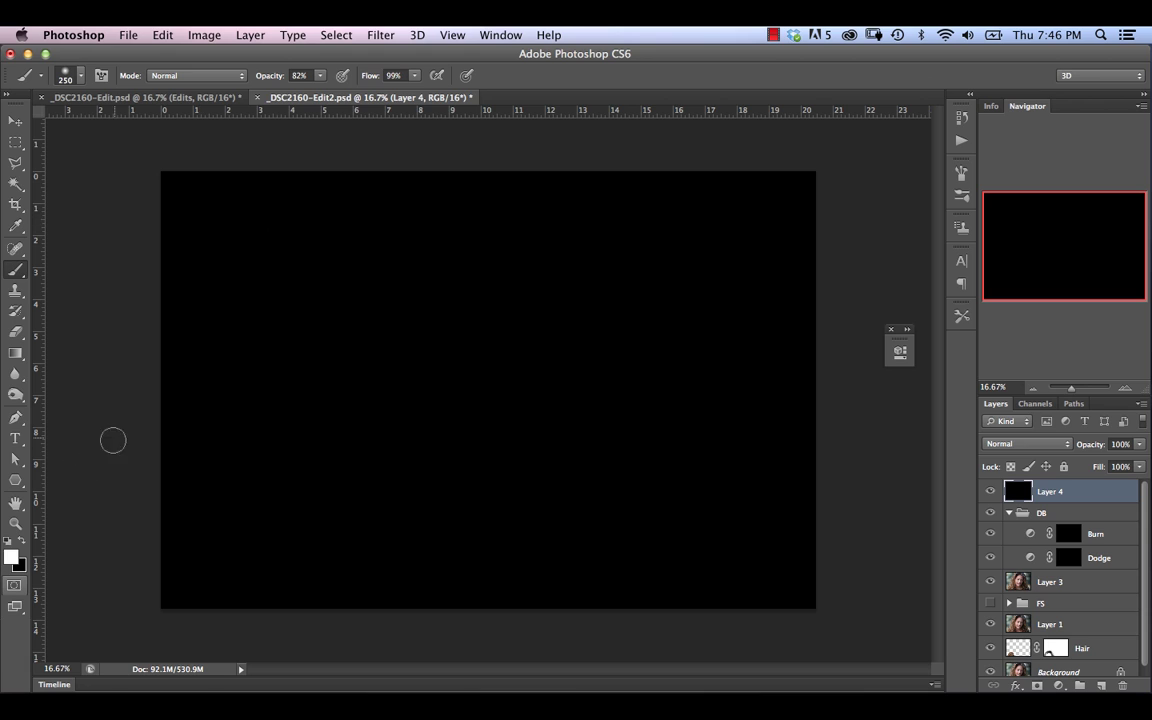
- Paint a horizontal test stroke at 4% brush opacity, and an angled one at 40% opacity and 100% flow on the black layer
left_click_drag(270, 79, 193, 76)
left_click_drag(332, 250, 456, 250)
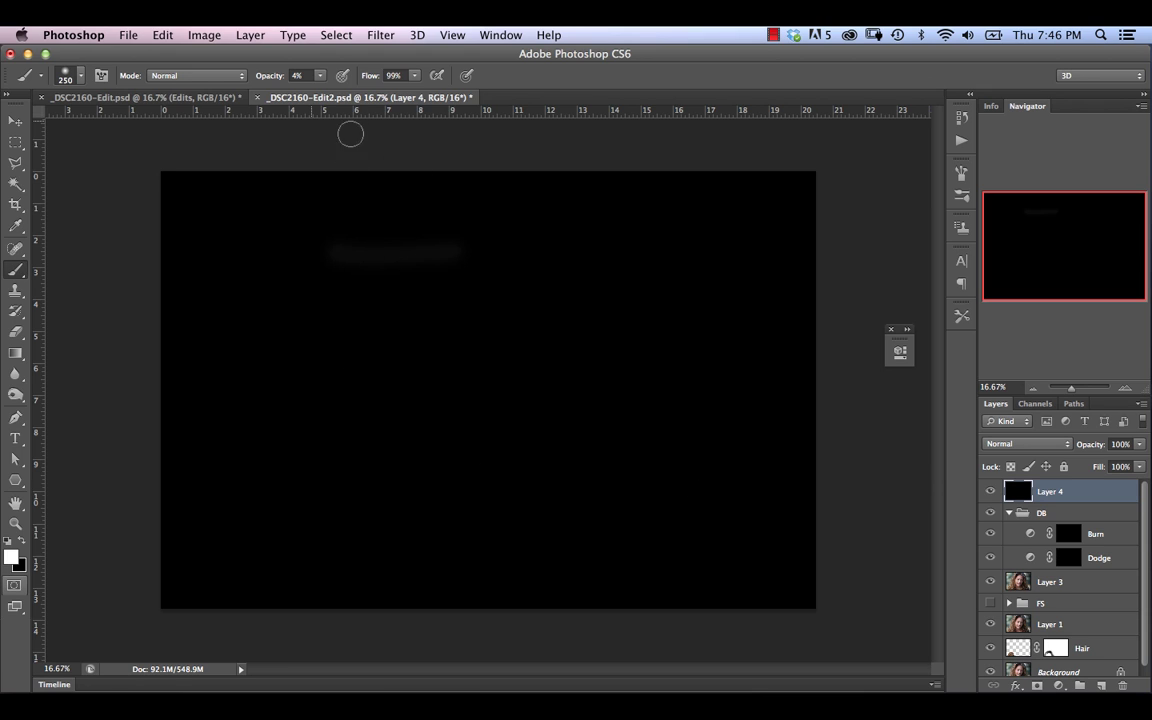
left_click_drag(362, 74, 368, 74)
left_click_drag(281, 75, 283, 75)
mouse_move(362, 348)
left_mouse_down()
mouse_move(496, 334)
mouse_move(486, 482)
left_mouse_up()
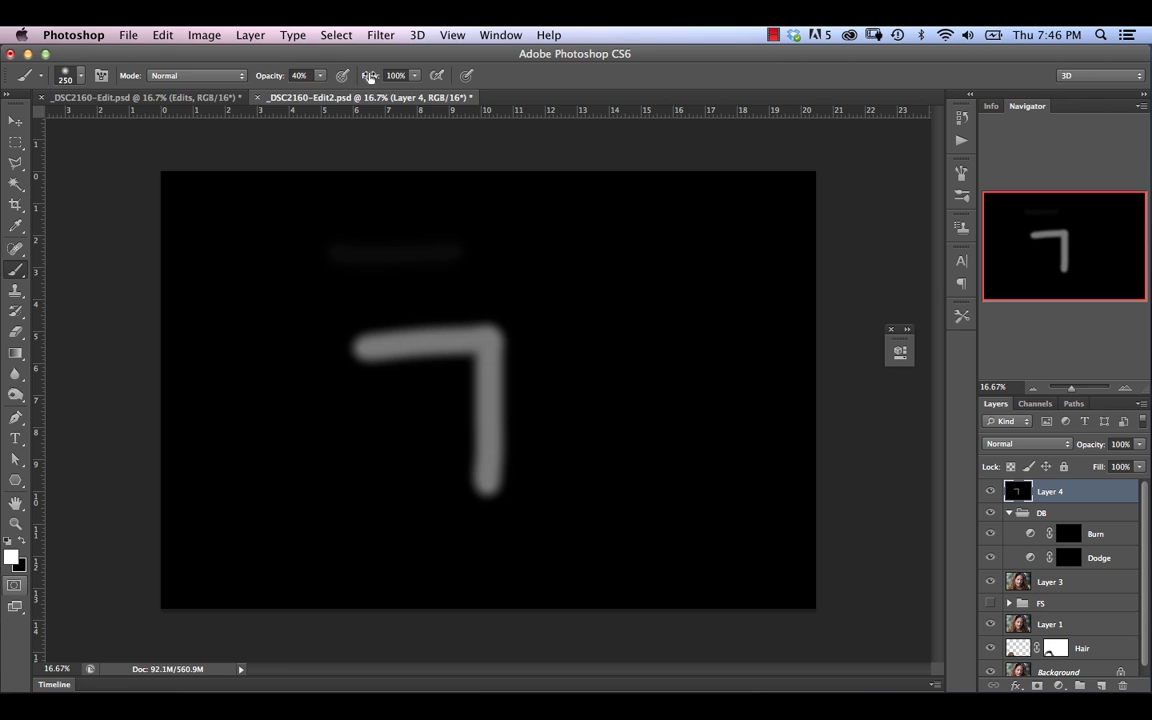
- Paint a second right-angled test stroke on the black layer at 100% brush opacity and 41% flow
key("0")
key("shift+7")
key("shift+3")
left_click_drag(366, 79, 298, 70)
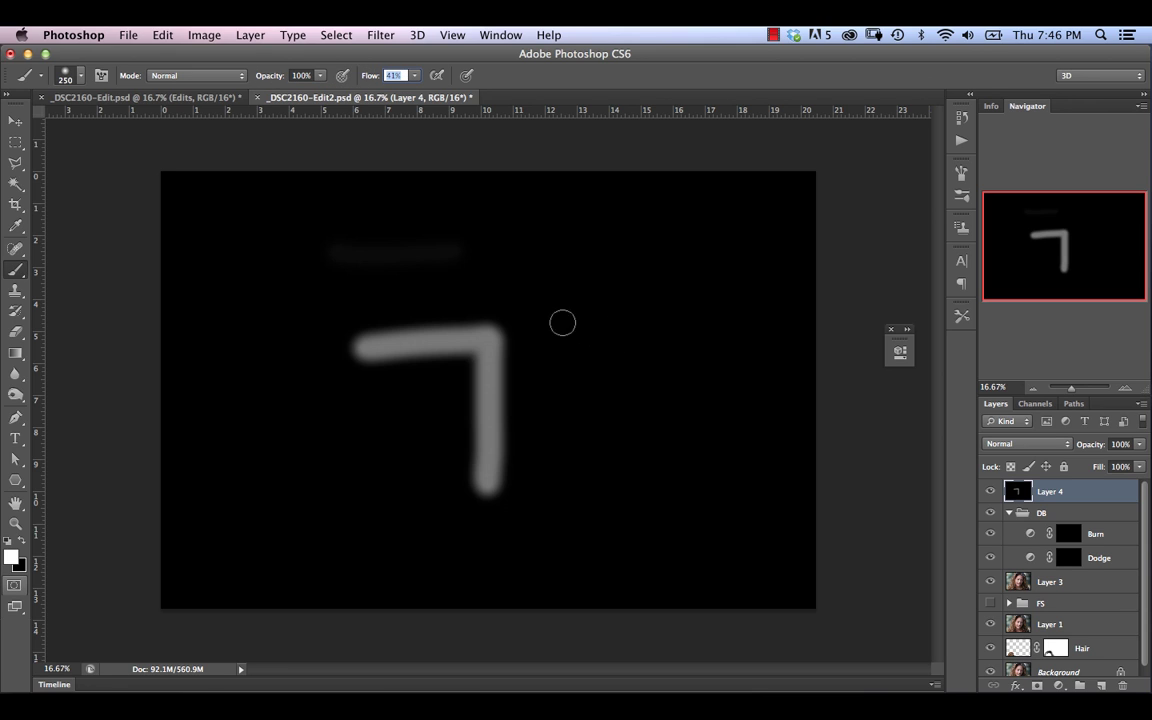
mouse_move(562, 322)
left_mouse_down()
mouse_move(656, 325)
mouse_move(653, 447)
left_mouse_up()
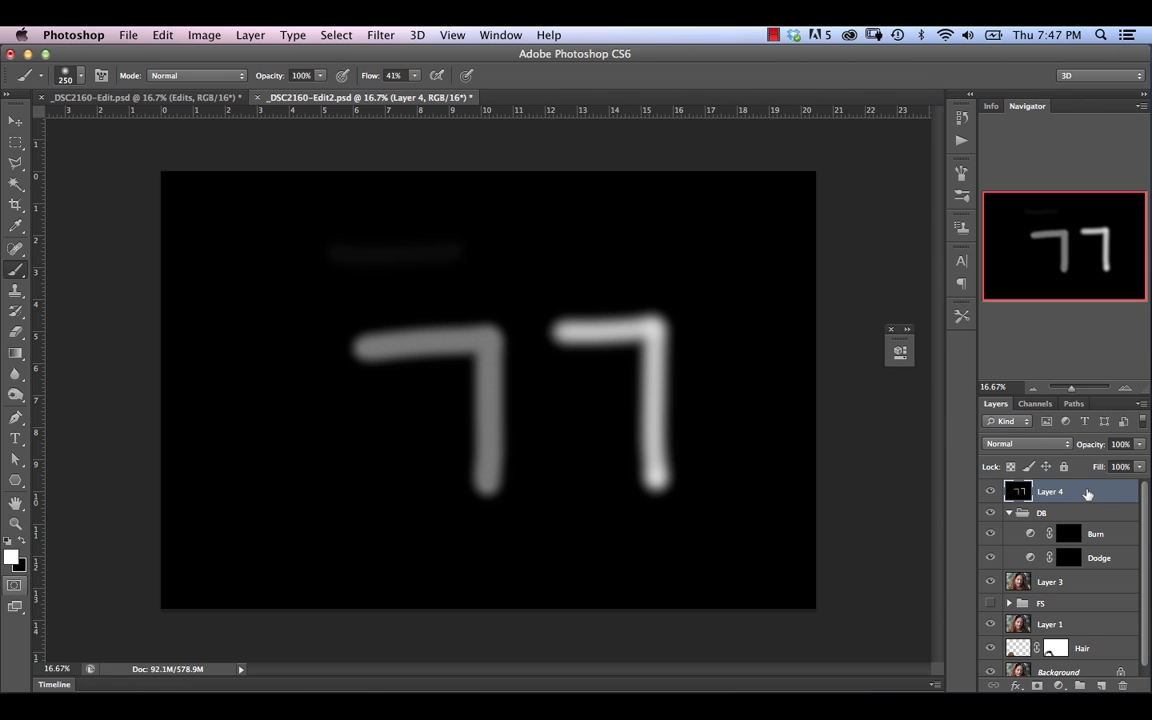
- Delete the black test layer, target the Burn layer's mask and set the brush to 5% opacity and 100% flow
key("Delete")
left_click(1070, 512)
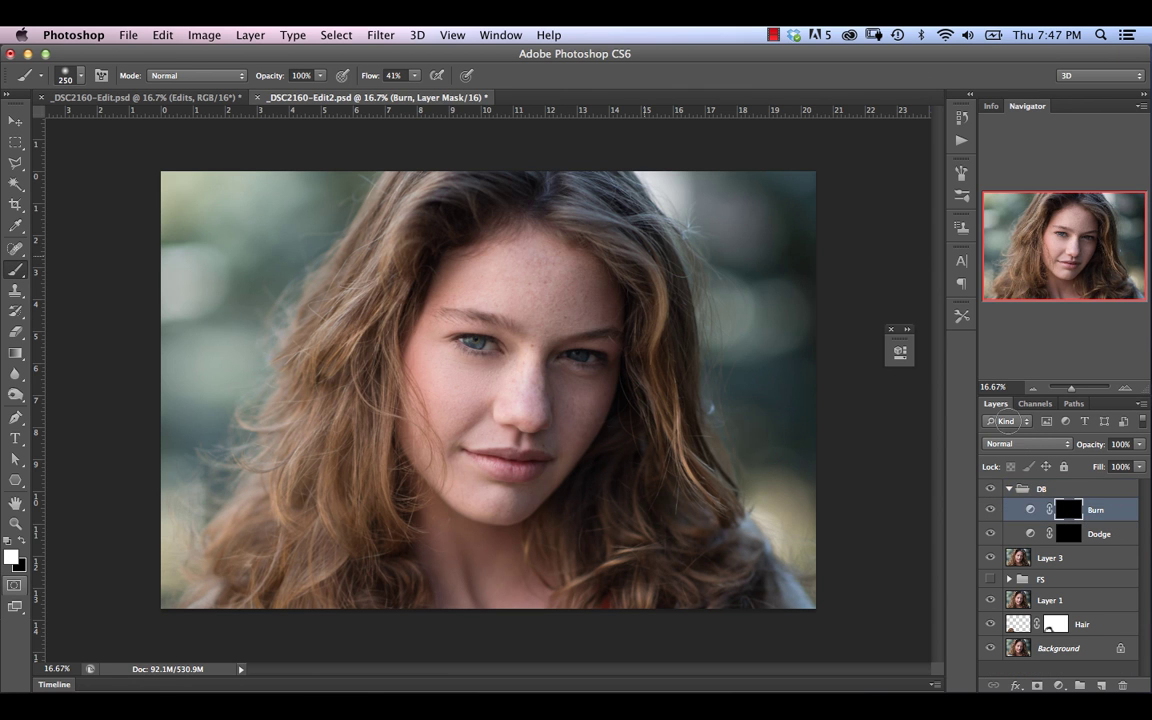
left_click_drag(369, 76, 437, 77)
left_click_drag(270, 78, 200, 78)
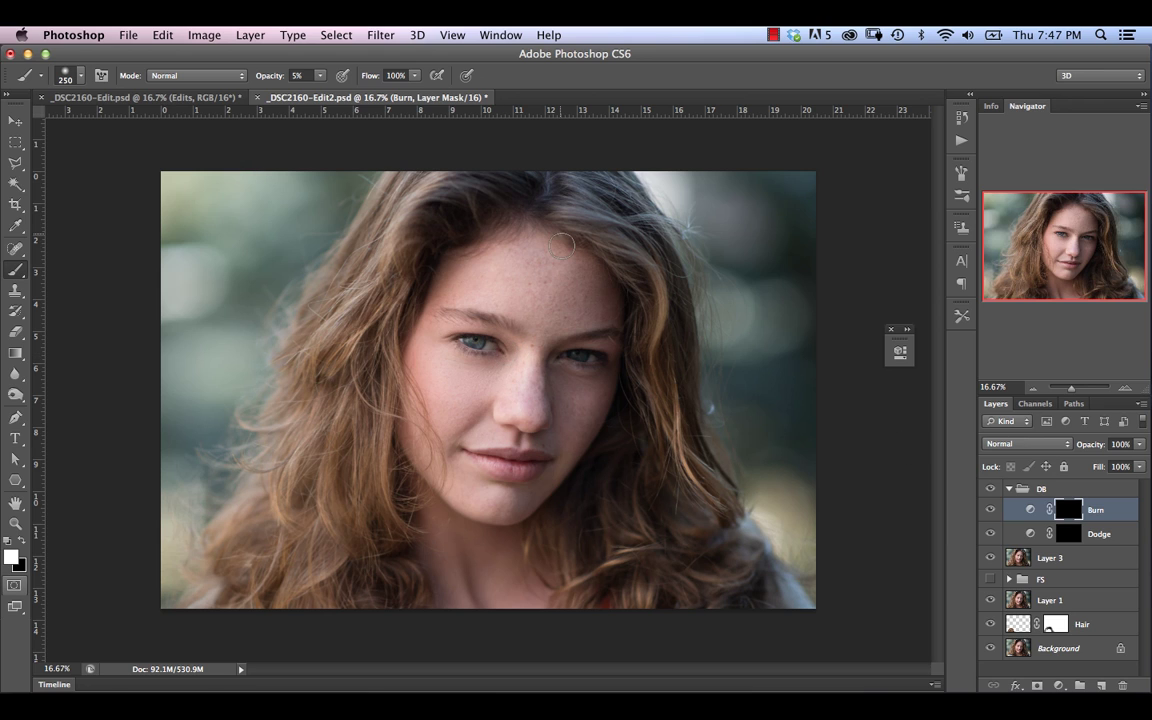
- Add a Curves adjustment layer above Layer 3 and darken its midtones from input 129 to output 109
left_click(1075, 560)
left_click(1060, 685)
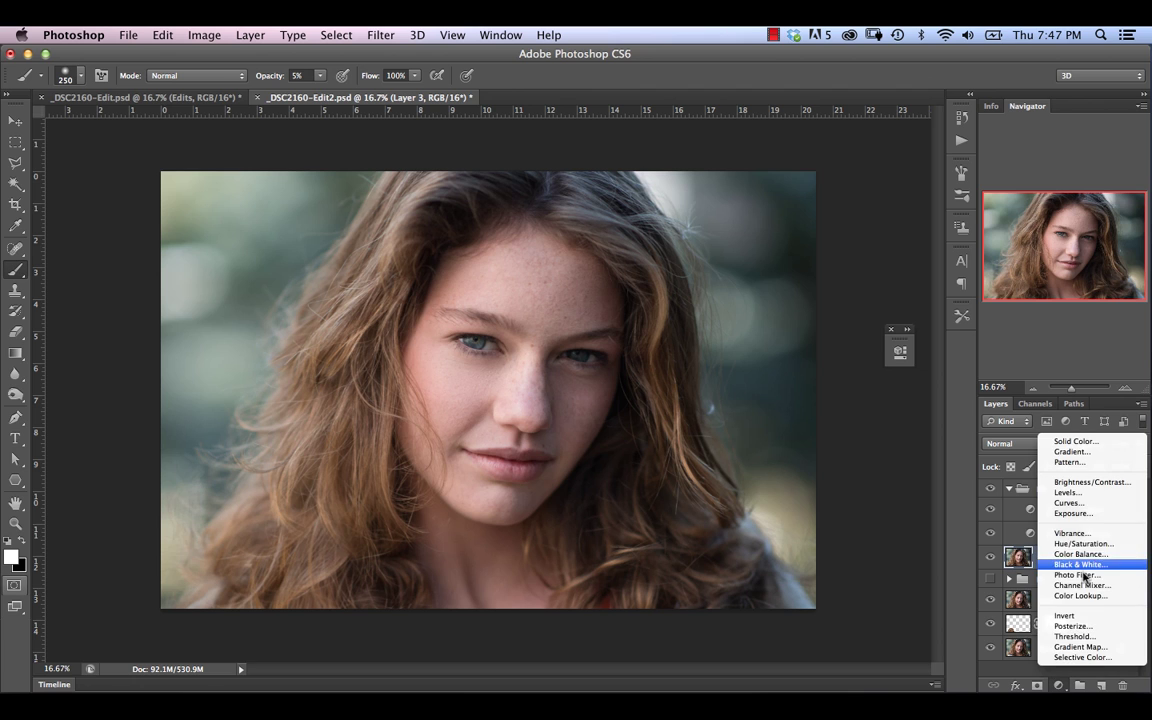
left_click(1080, 504)
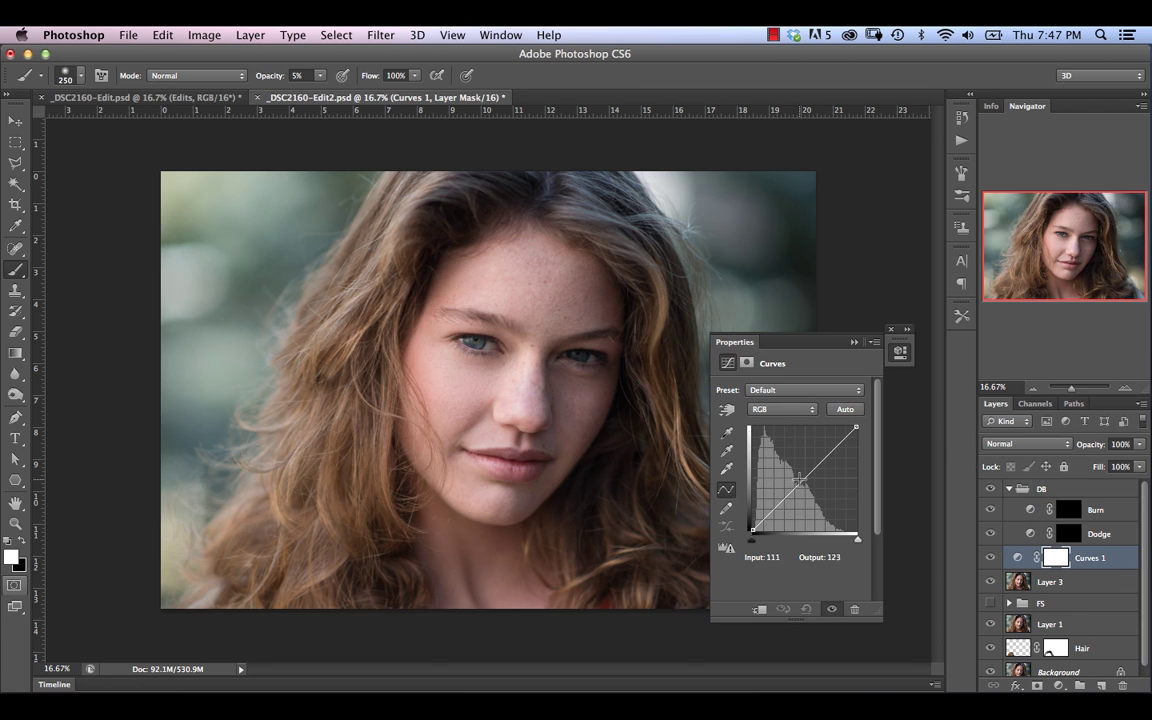
left_click_drag(797, 482, 805, 487)
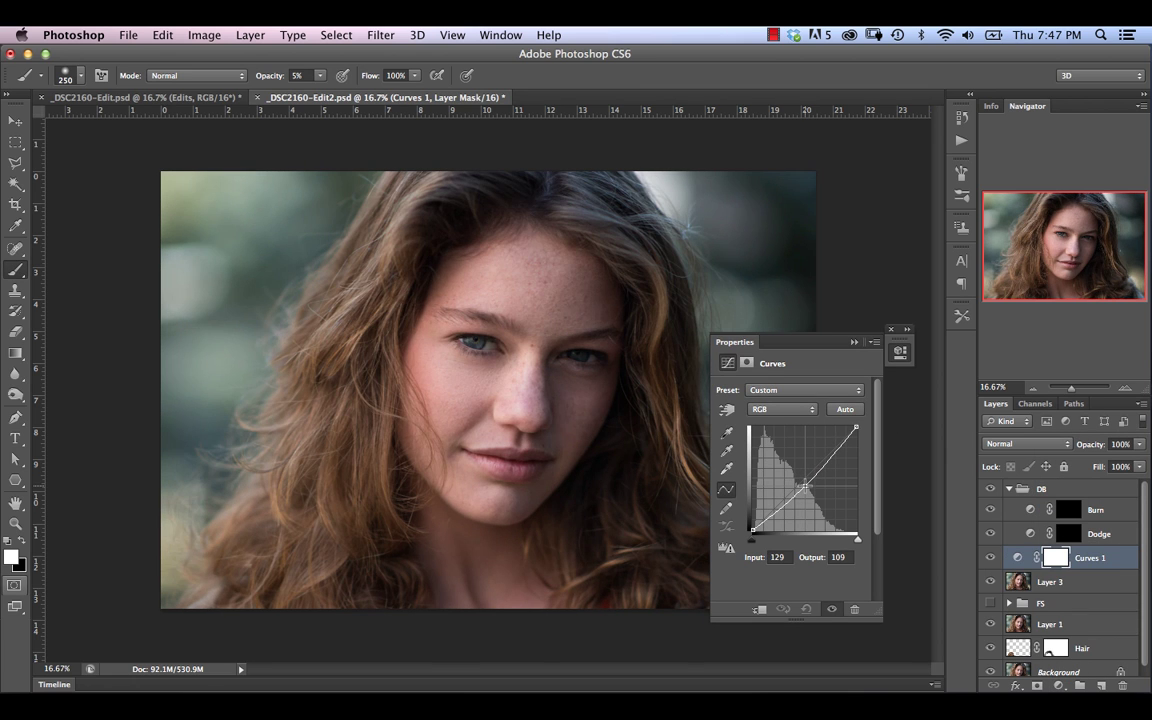
left_click(854, 342)
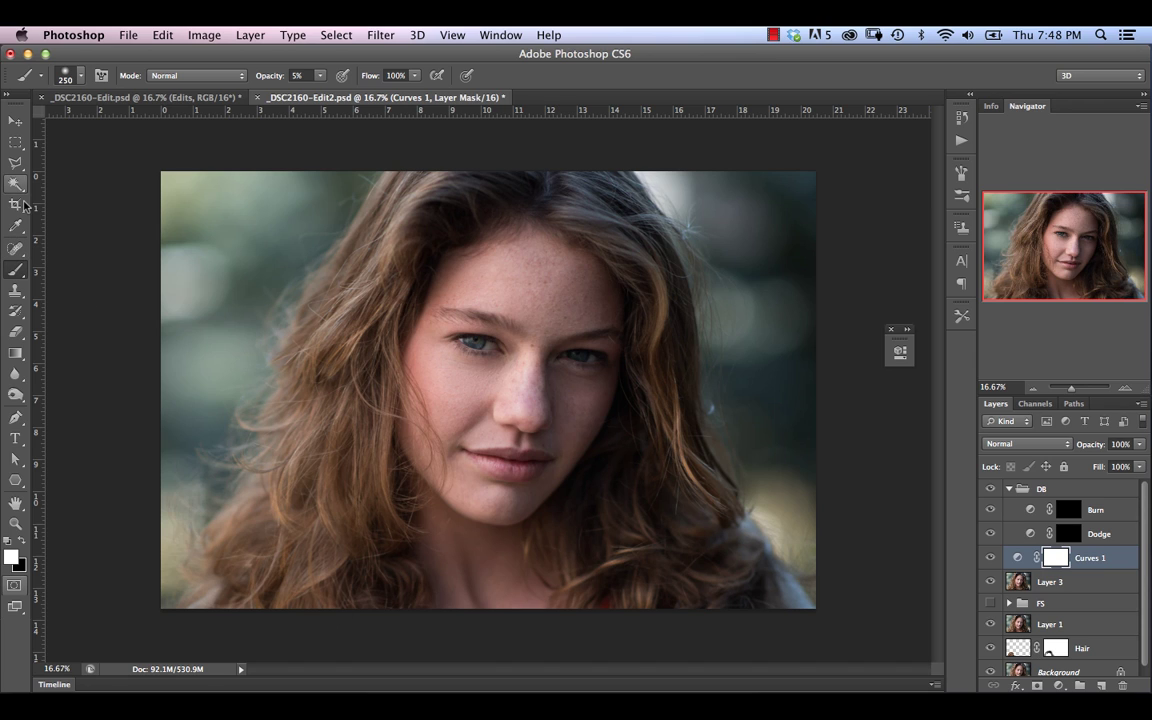
- Draw a tall elliptical selection over the lit side of the face and rotate it 18.47° clockwise
left_click_drag(17, 143, 48, 142)
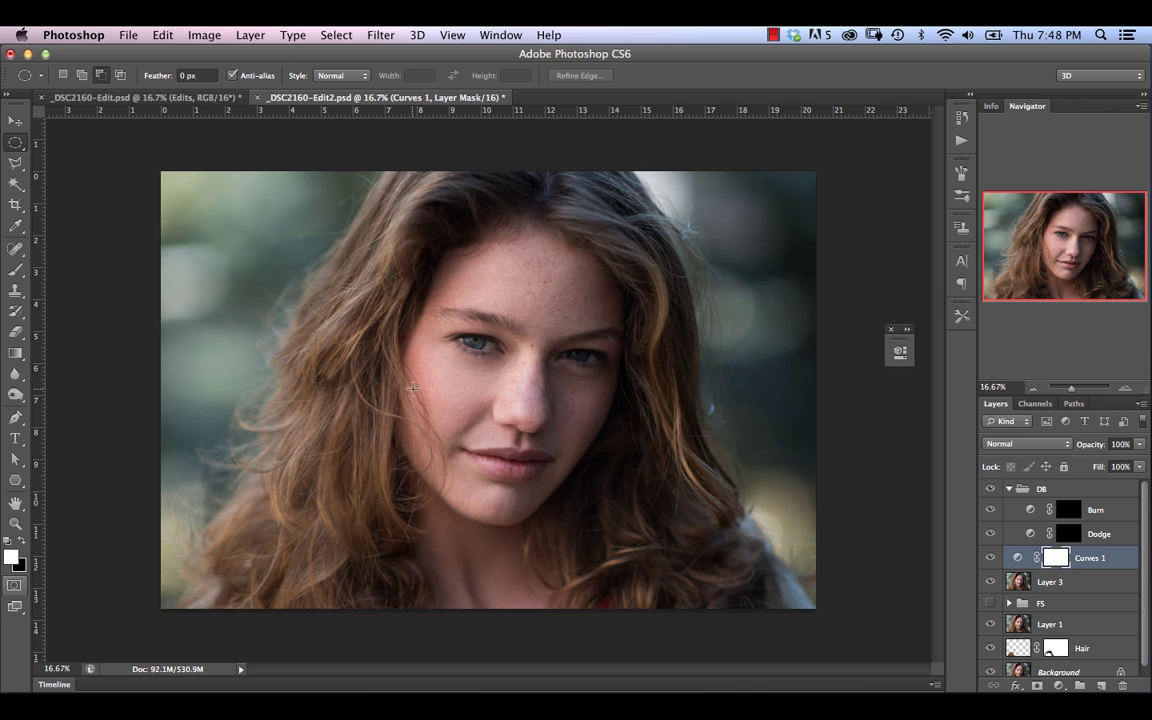
left_click_drag(409, 385, 291, 643)
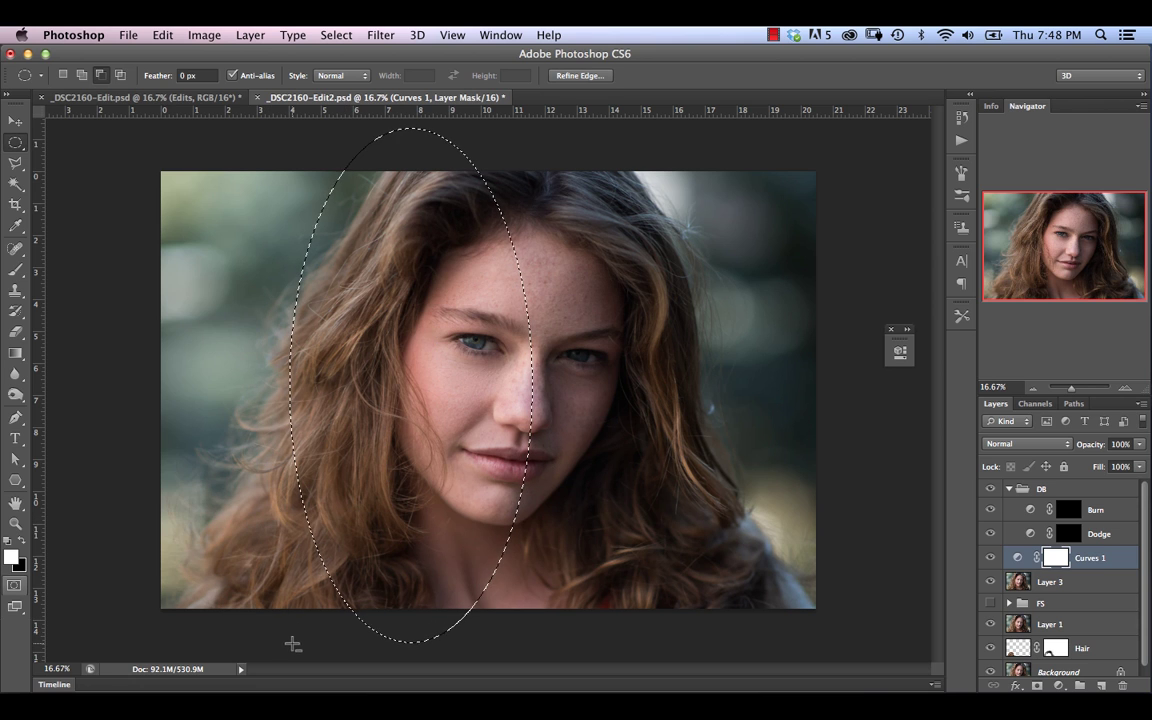
right_click(488, 187)
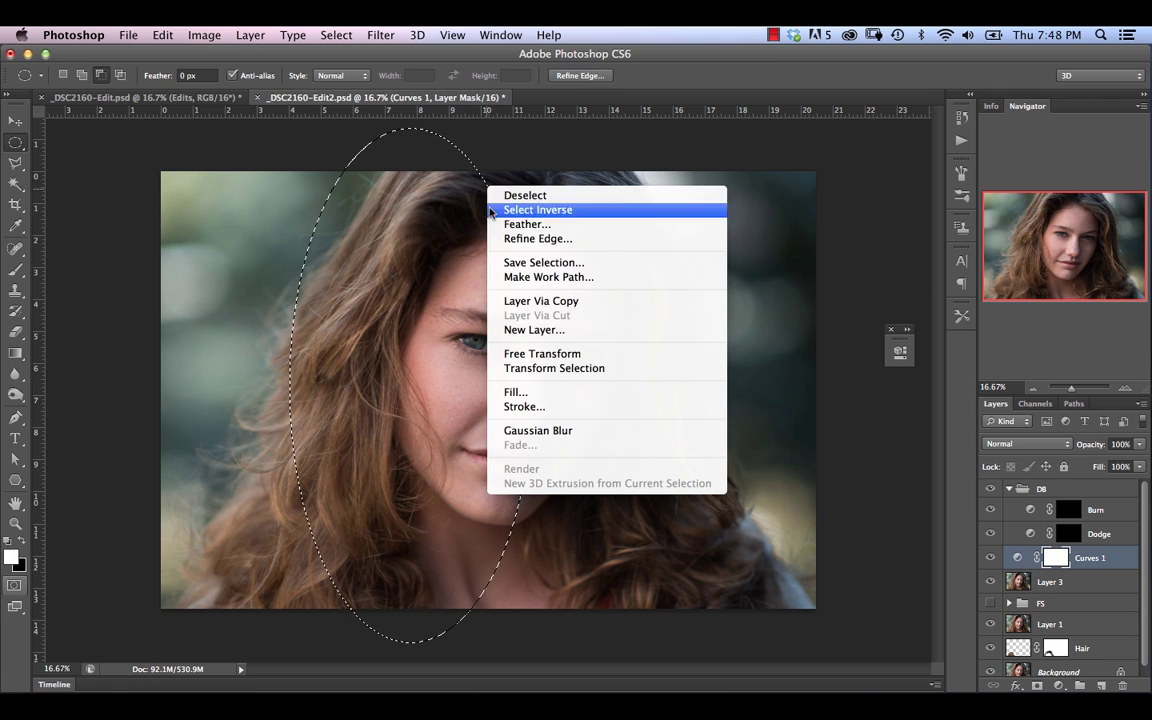
left_click(540, 368)
left_click_drag(566, 140, 633, 196)
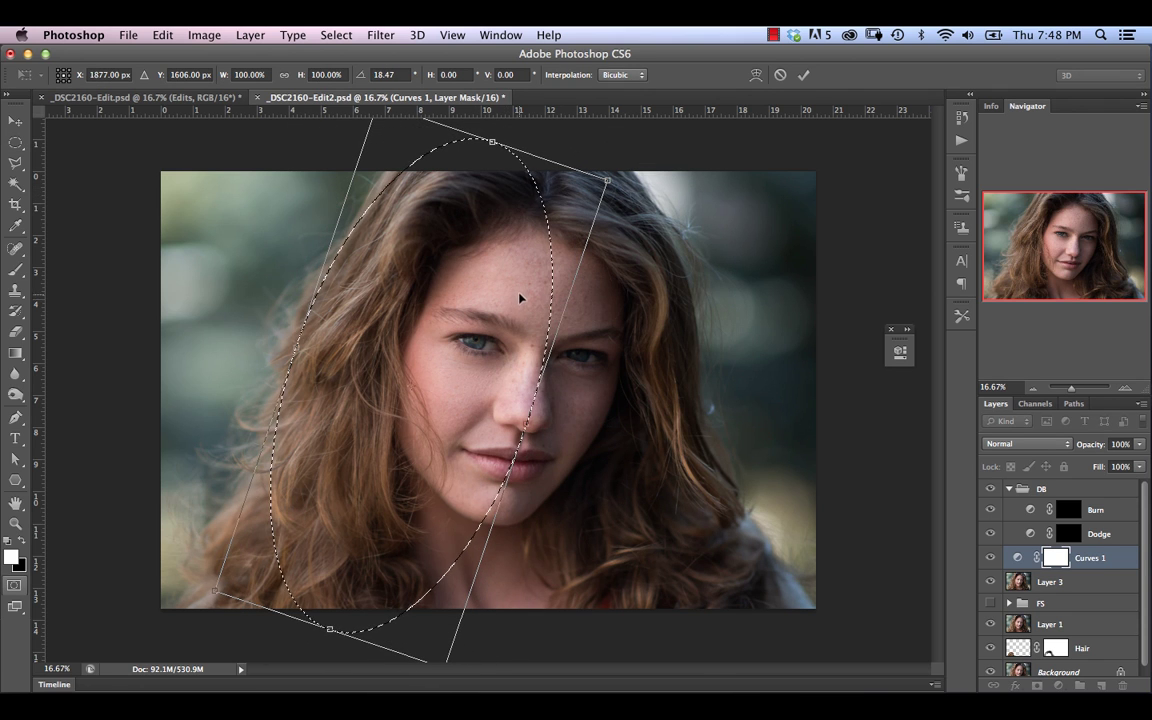
- Nudge the rotated elliptical selection to X 1883 px, Y 1564 px and apply the transformation
key("Right")
key("Up")
key("Up")
key("Up")
key("Up")
key("Up")
key("Up")
key("Up")
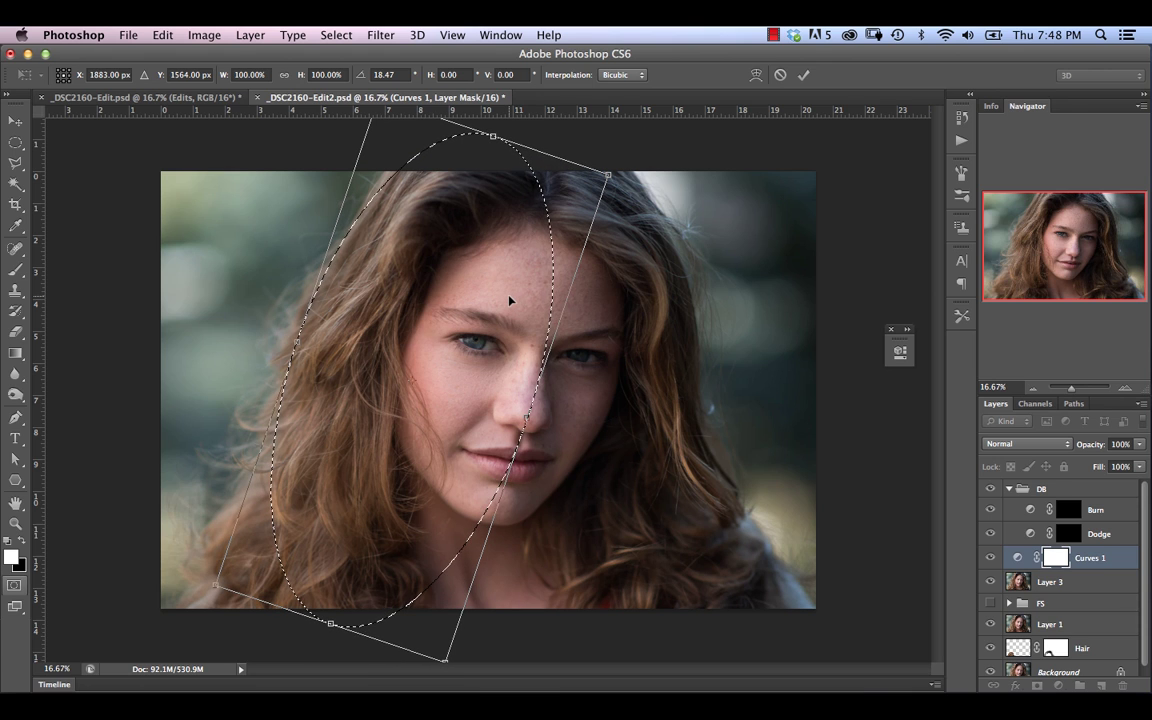
key("Right")
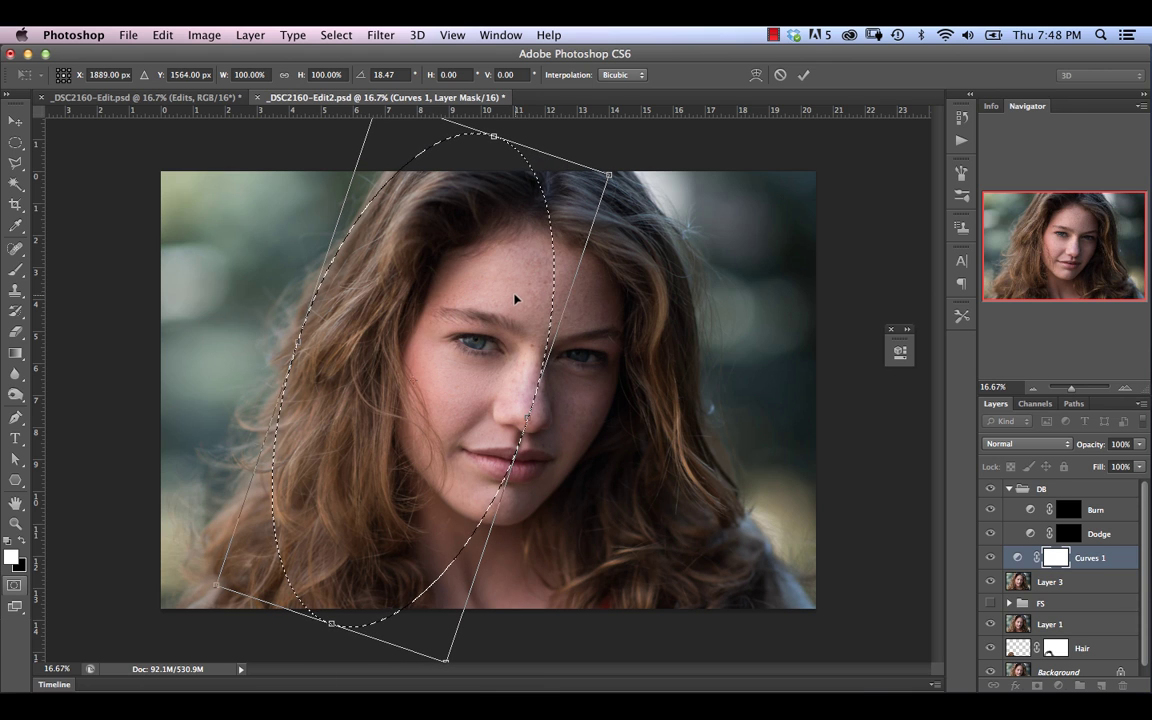
key("Left")
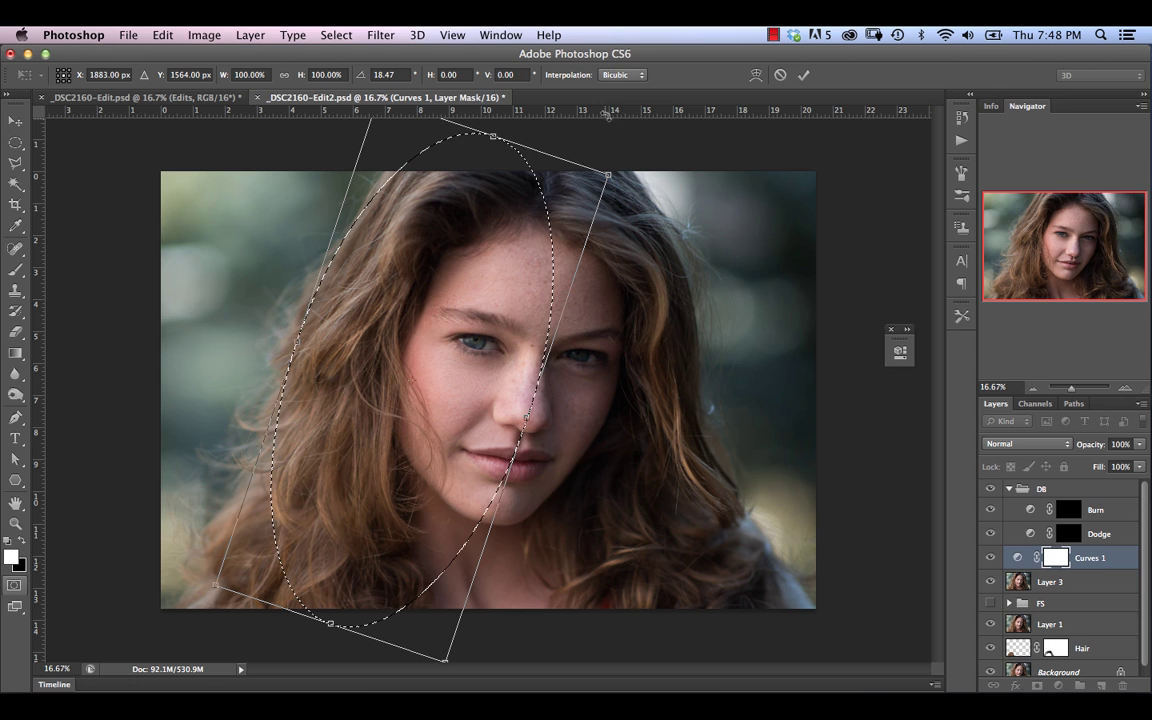
key("Return")
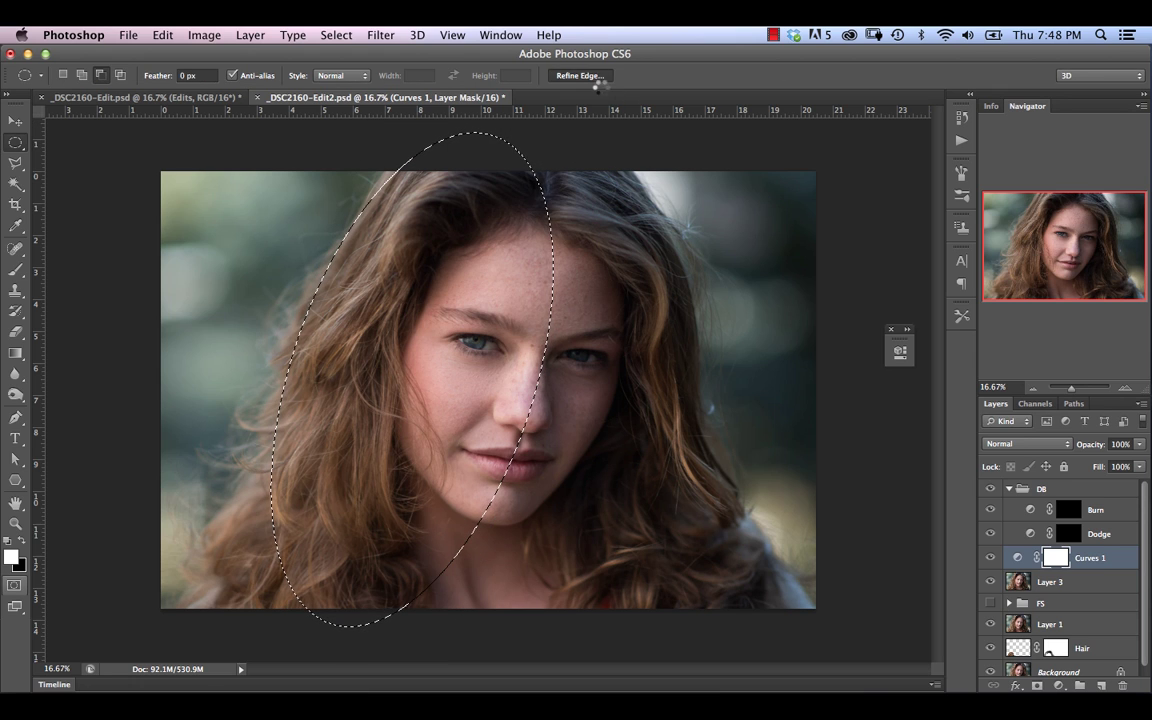
- Feather the elliptical selection by 82.8 px, fill it with black on the Curves 1 mask, and deselect
left_click(594, 80)
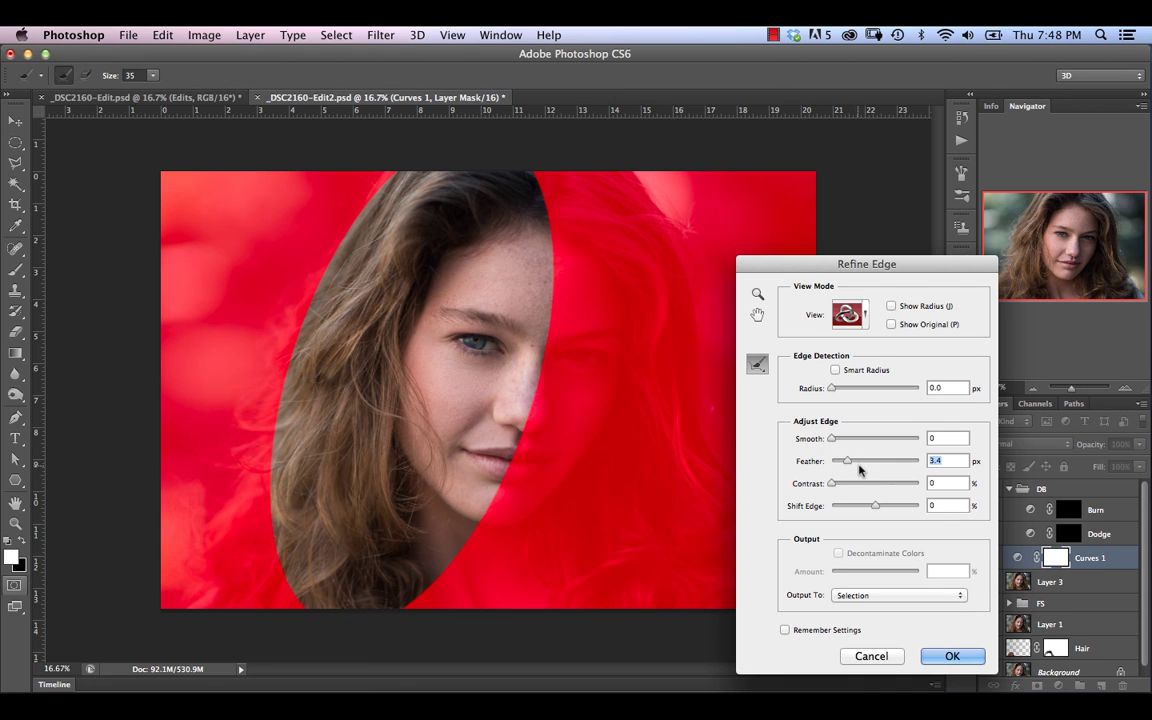
left_click_drag(848, 461, 885, 463)
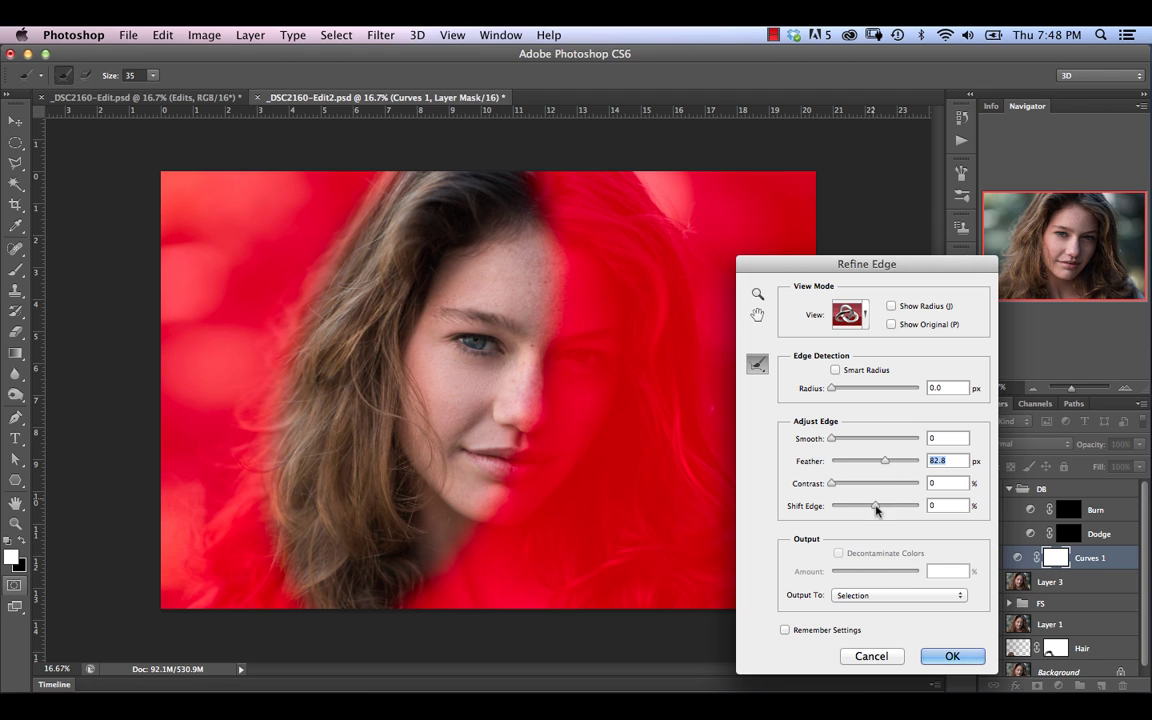
left_click(953, 655)
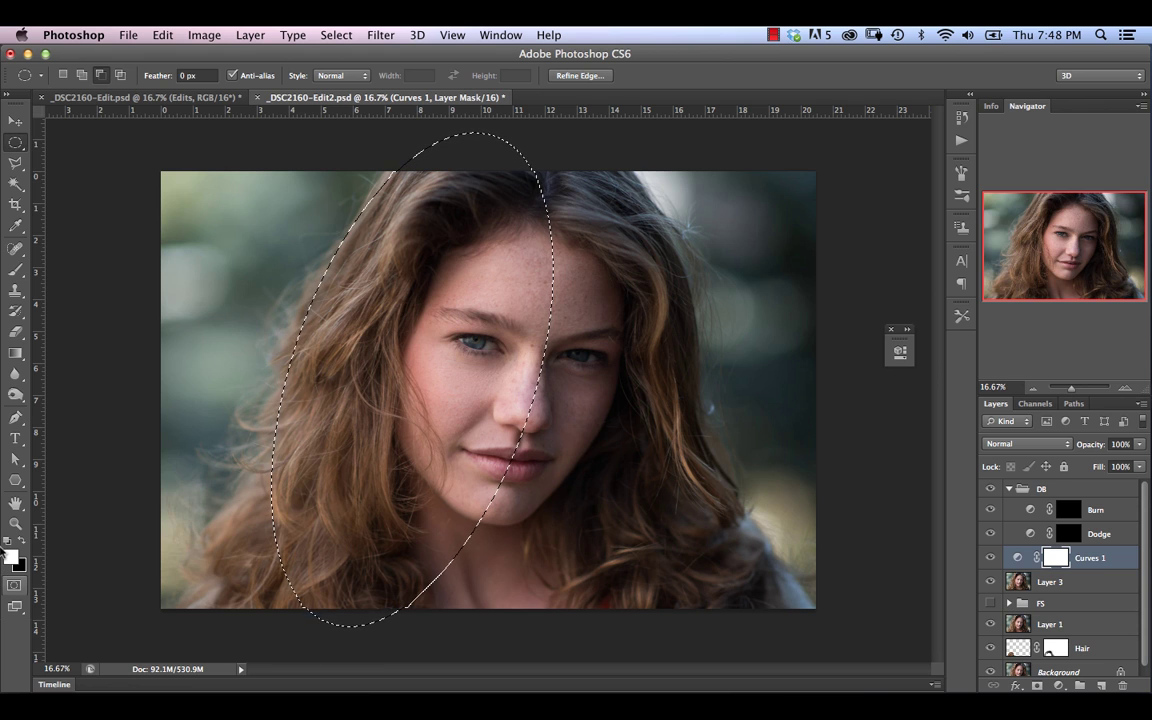
key("super+BackSpace")
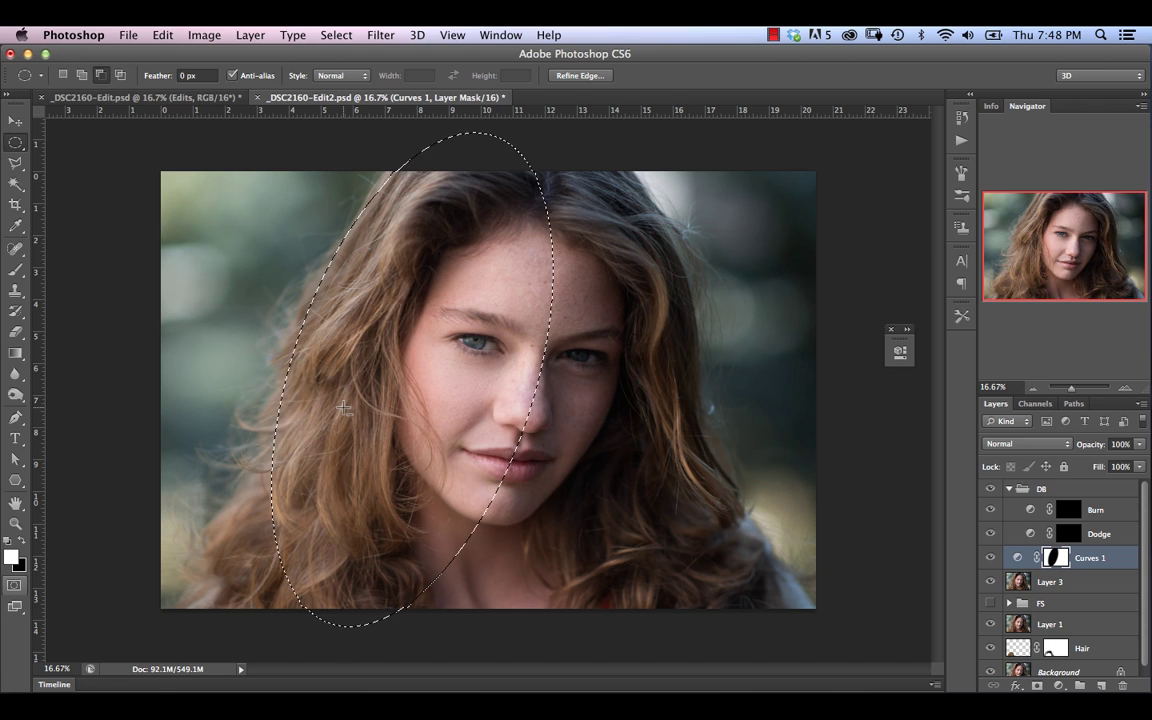
key("super+d")
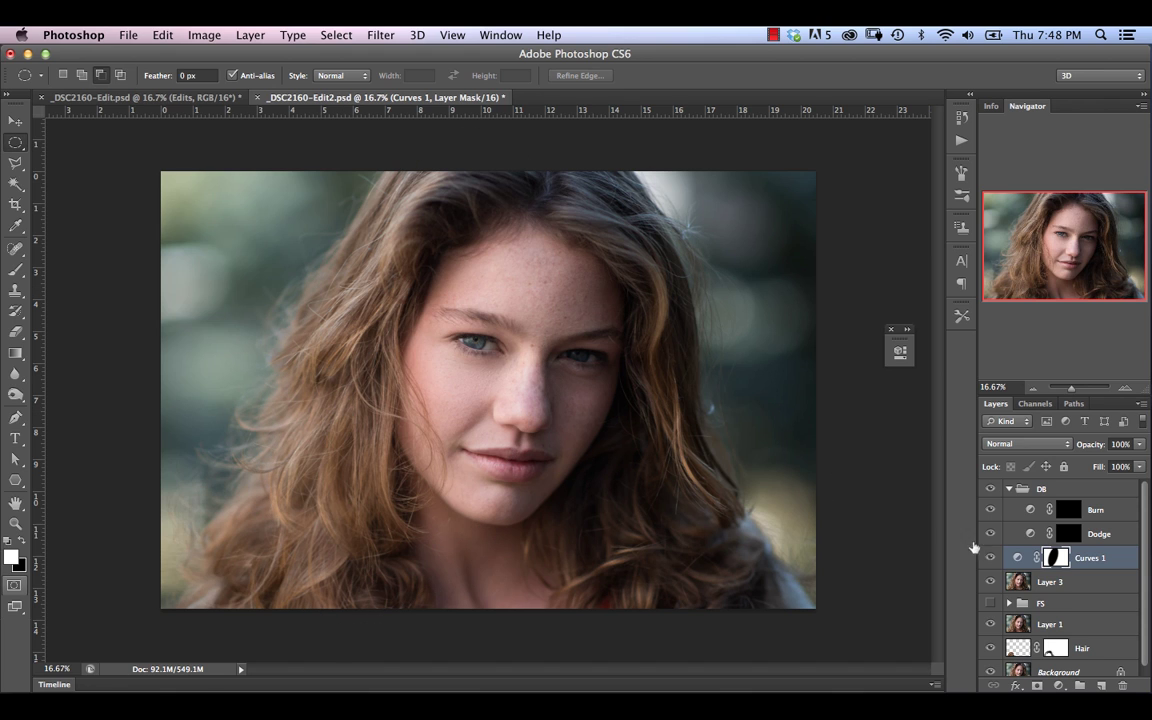
- Compare the portrait with and without the Curves 1 darkening
left_click(988, 558)
left_click(988, 558)
left_click(988, 558)
left_click(988, 558)
double_click(978, 561)
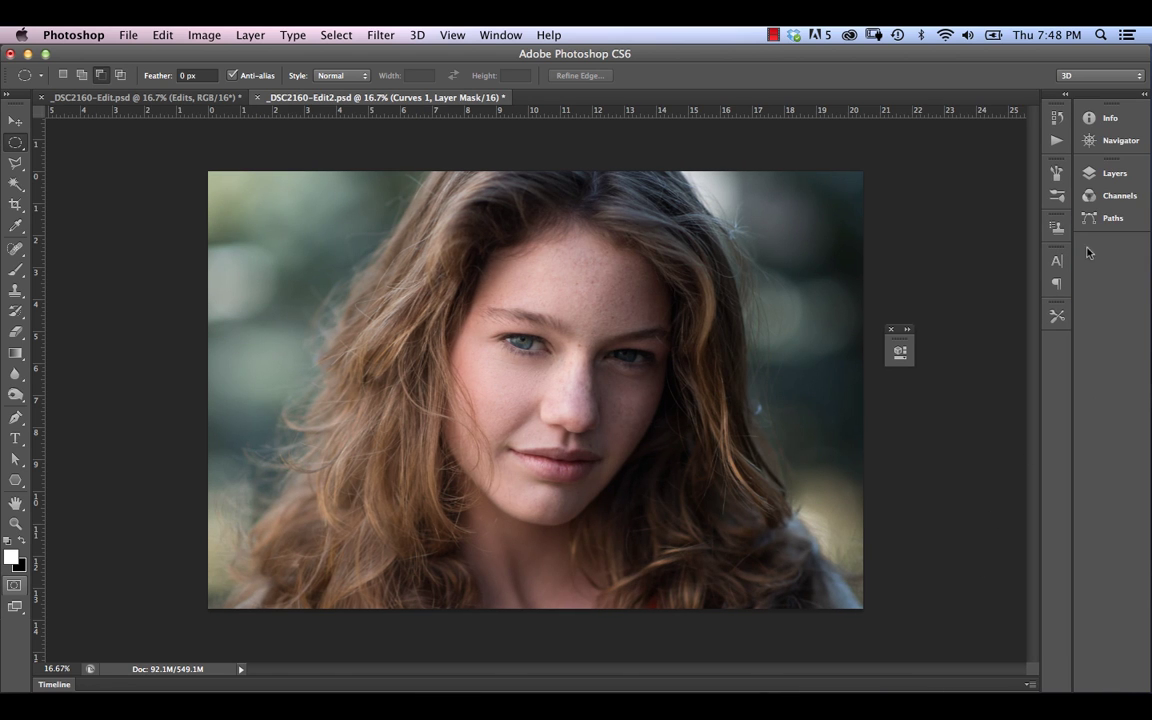
left_click(1145, 95)
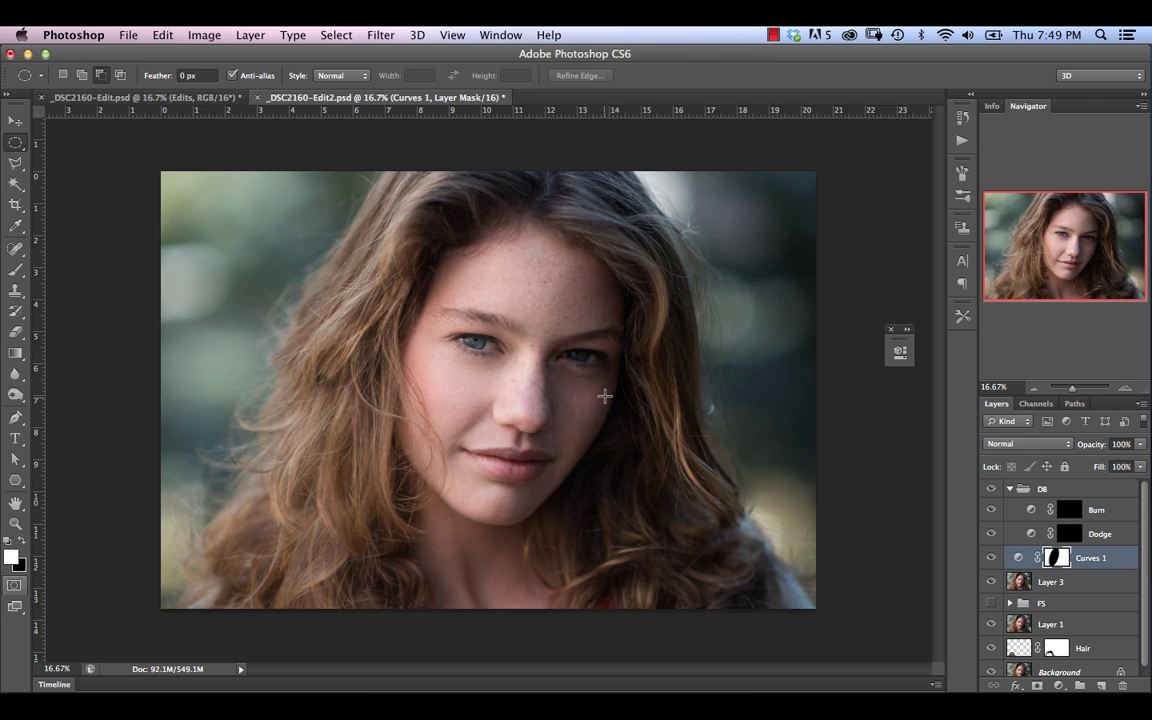
- Paint black at 5% opacity on the Curves 1 mask over the neck and the shadow-side eye
left_click(15, 268)
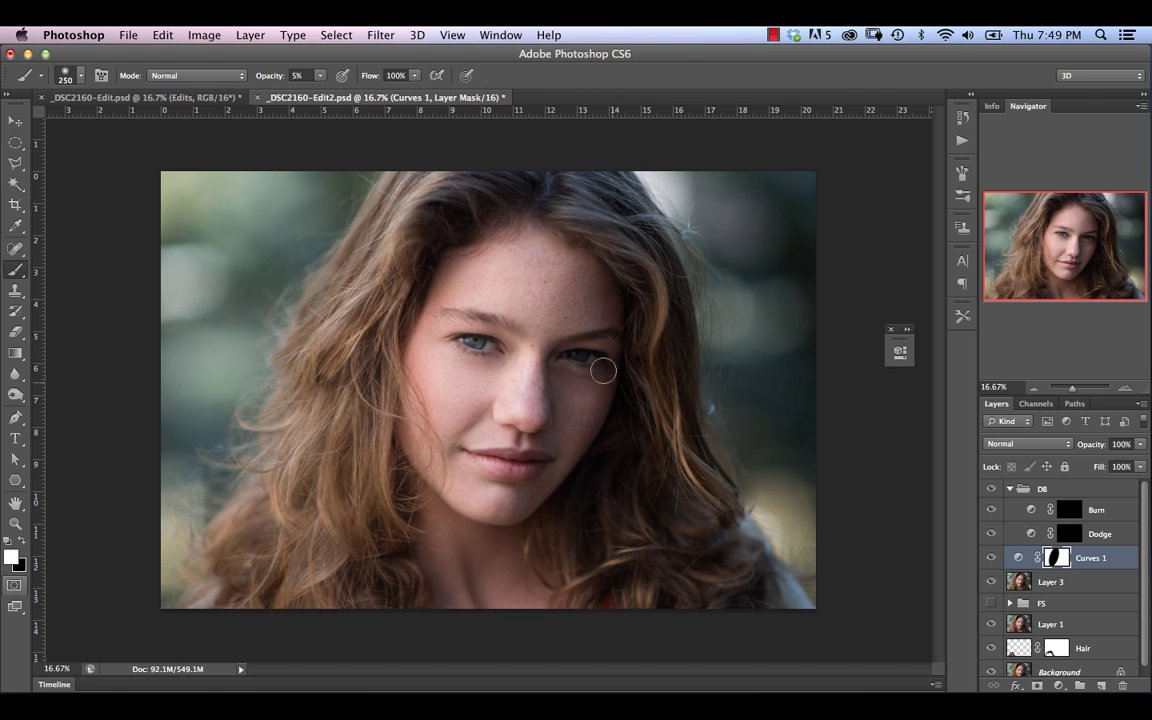
key("x")
key("bracketright")
key("bracketright")
key("bracketright")
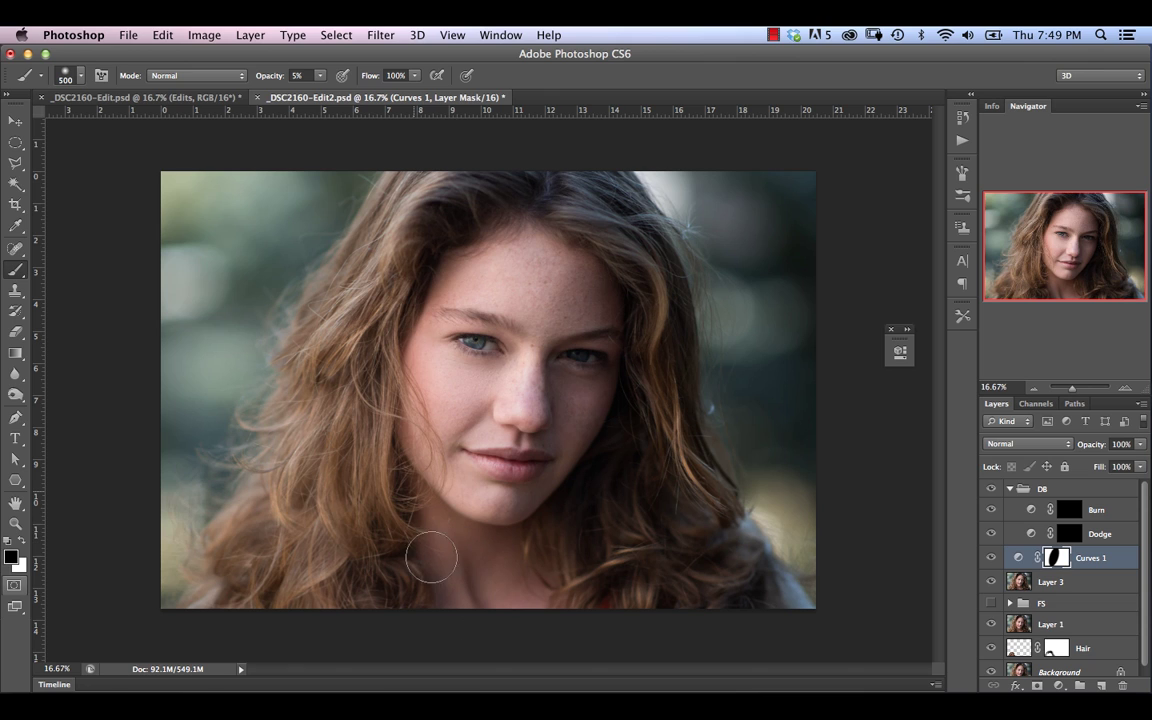
mouse_move(479, 617)
left_mouse_down()
mouse_move(452, 548)
mouse_move(462, 560)
mouse_move(405, 494)
mouse_move(451, 623)
mouse_move(399, 480)
mouse_move(463, 555)
mouse_move(459, 535)
mouse_move(497, 593)
mouse_move(490, 581)
mouse_move(527, 602)
mouse_move(415, 526)
mouse_move(418, 501)
mouse_move(452, 610)
mouse_move(412, 490)
mouse_move(498, 615)
mouse_move(529, 622)
left_mouse_up()
key("bracketleft")
key("bracketleft")
- Compare the portrait with and without Curves 1, and inspect that layer's mask on its own
left_click(991, 558)
left_click(991, 558)
left_click(991, 558)
left_click(991, 558)
left_click(1054, 561, "alt")
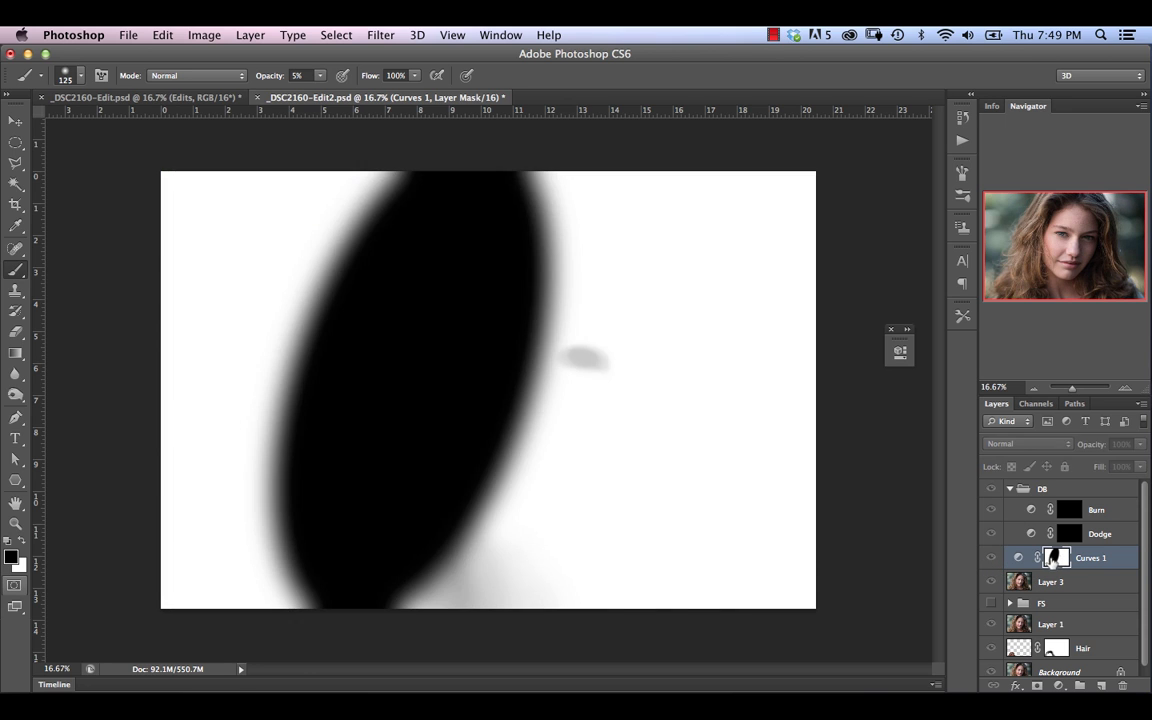
left_click(1054, 561, "alt")
- Paint more black at 26% opacity over the shadow-side eye and the neck on the Curves 1 mask, and check the mask
left_click_drag(260, 80, 272, 78)
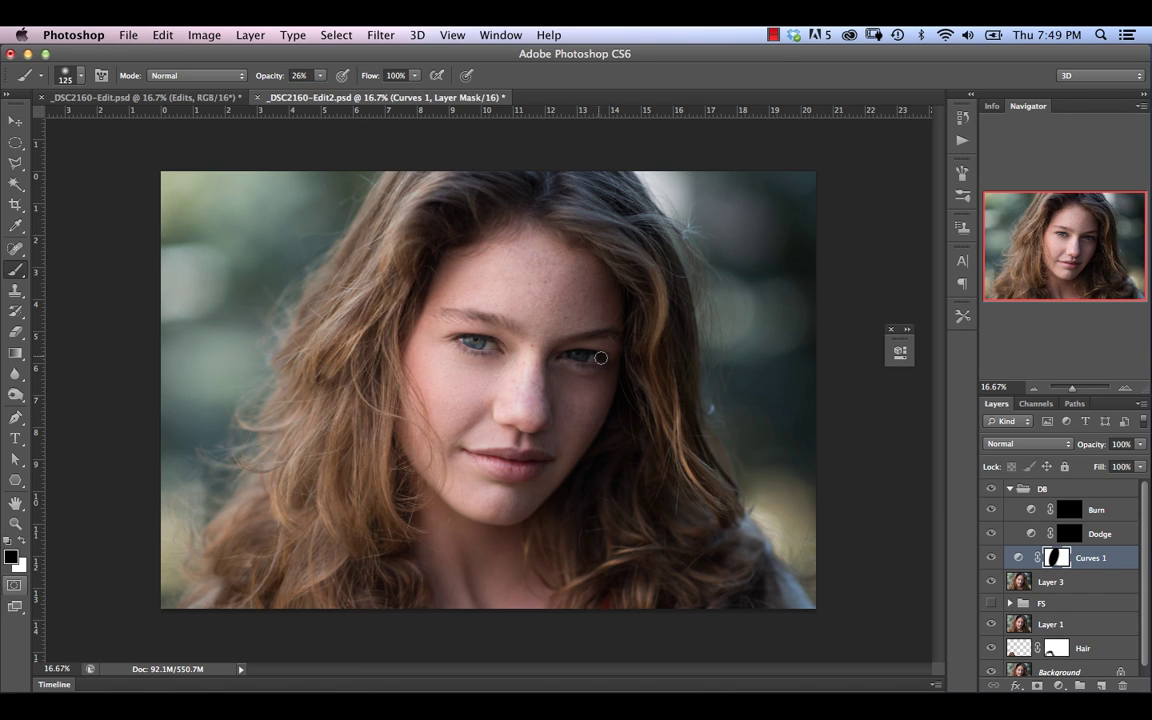
key("bracketright")
key("bracketright")
key("bracketright")
key("bracketright")
key("bracketright")
key("bracketright")
left_click(1054, 557, "alt")
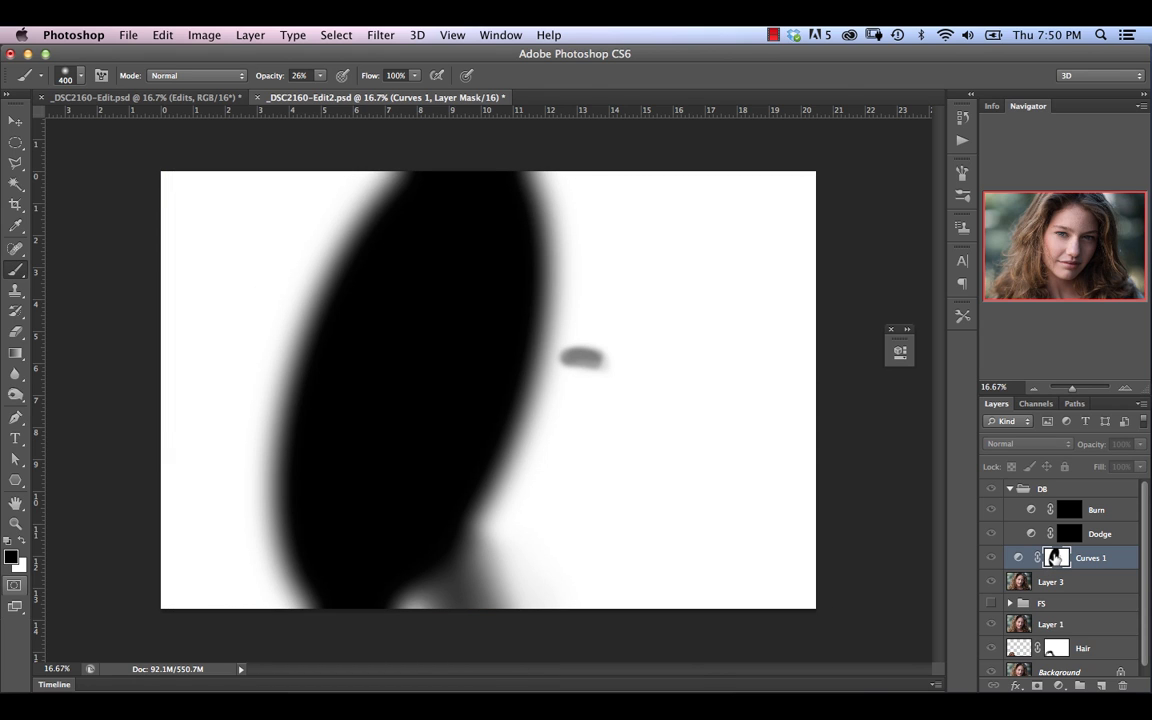
left_click(1054, 557, "alt")
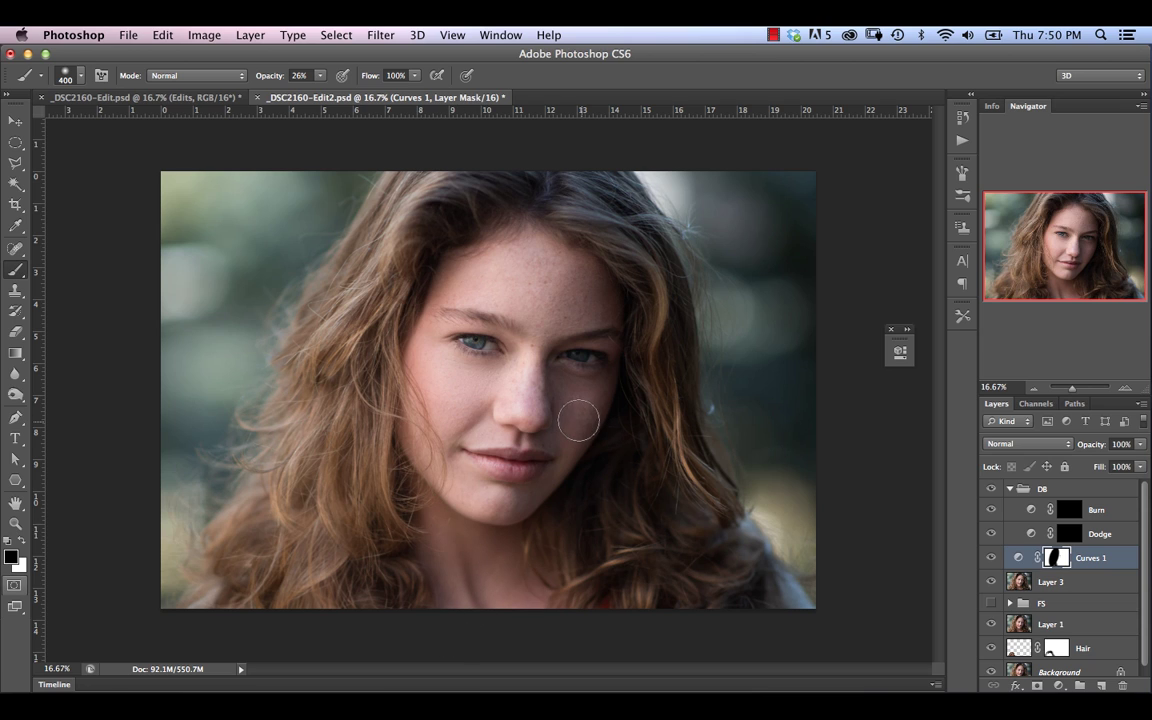
- Shrink the brush and paint another black stroke over the shadow-side eye on the Curves 1 mask
key("bracketleft")
key("bracketleft")
key("bracketleft")
key("bracketleft")
mouse_move(567, 356)
left_mouse_down()
mouse_move(602, 360)
mouse_move(591, 358)
left_mouse_up()
- Enlarge the brush to 500 px, set its opacity to 11%, and compare the portrait with and without Curves 1
key("]")
key("]")
key("]")
key("]")
key("]")
key("]")
key("]")
key("]")
left_click_drag(292, 81, 274, 79)
left_click(990, 558)
left_click(988, 559)
left_click(987, 560)
- Make white the foreground color and shrink the brush to 90 px
key("x")
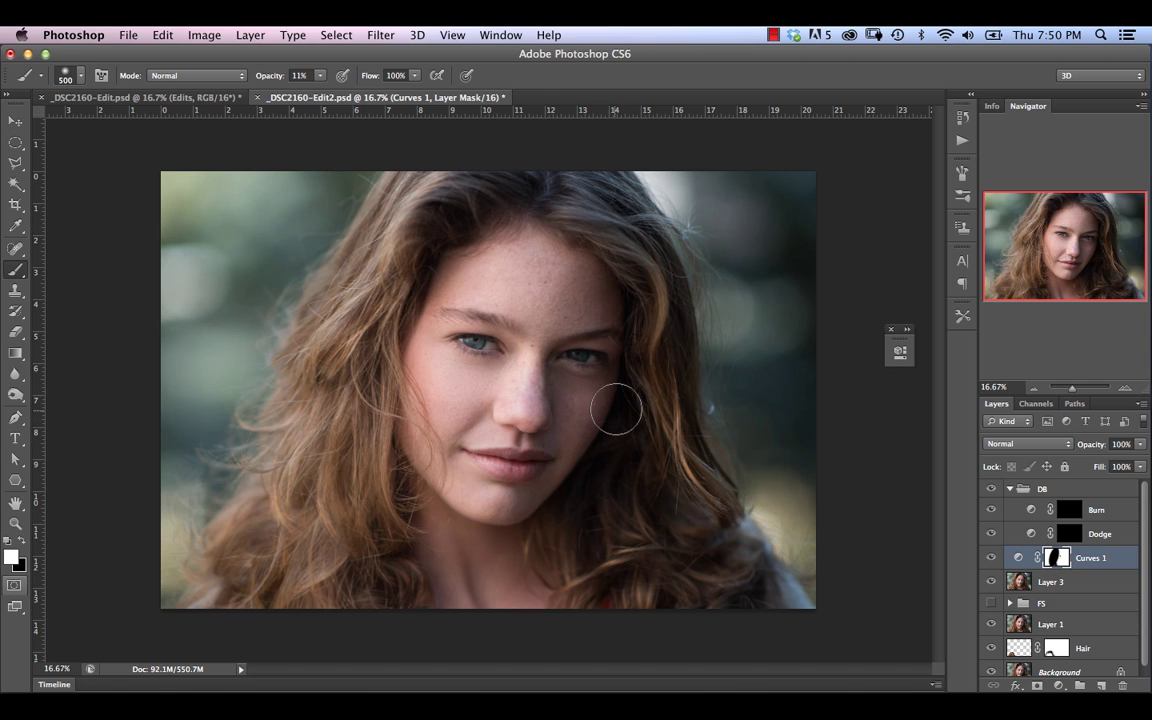
key("bracketleft")
key("bracketleft")
key("bracketleft")
key("bracketleft")
key("bracketleft")
key("bracketleft")
key("bracketleft")
key("bracketleft")
key("bracketleft")
- Check the Curves 1 effect by toggling the layer's visibility and viewing its mask alone
left_click(991, 558)
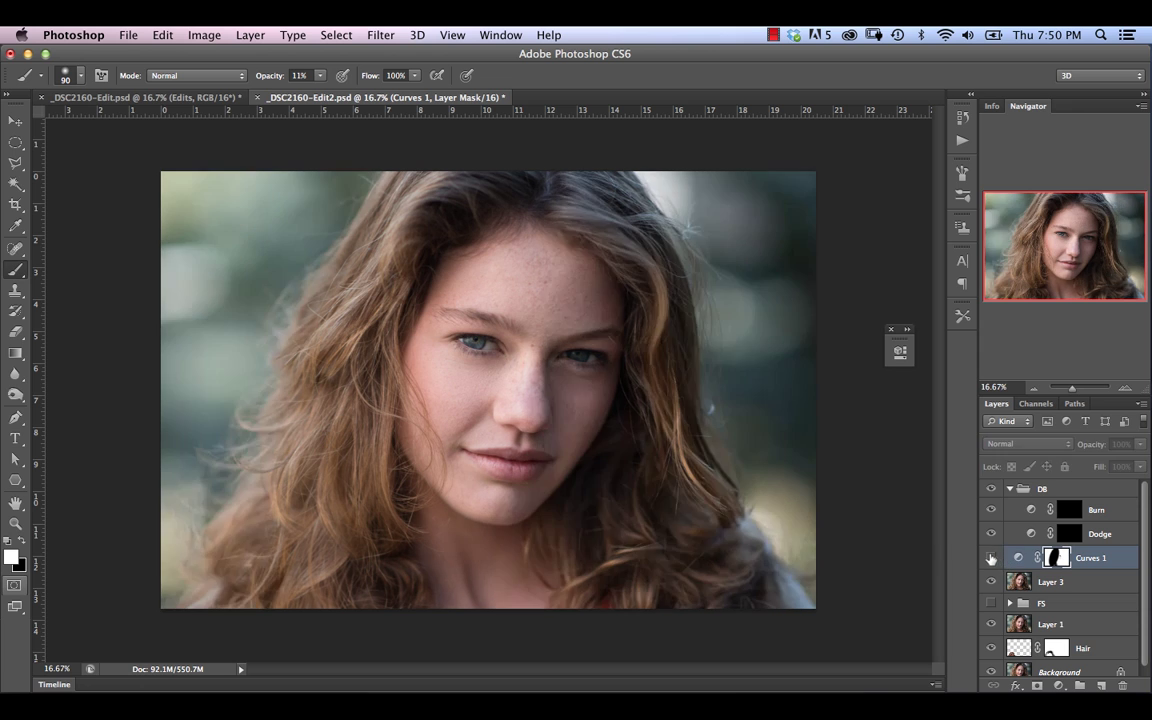
left_click(991, 558)
left_click(991, 558)
left_click(991, 558)
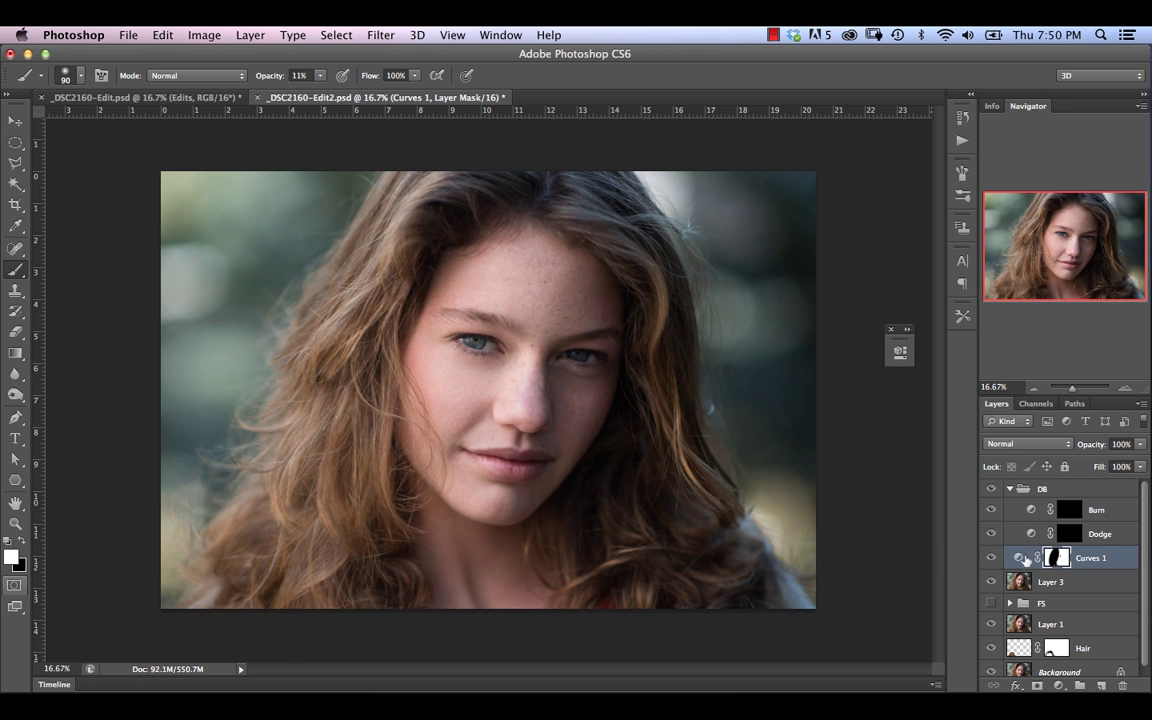
left_click(1058, 562, "alt")
left_click(1053, 563, "alt")
key("x")
left_click(992, 558)
left_click(992, 558)
- Paint white on the Burn mask with a 400 px brush at 5% opacity along the temple and the shadow-side cheek
left_click(1069, 510)
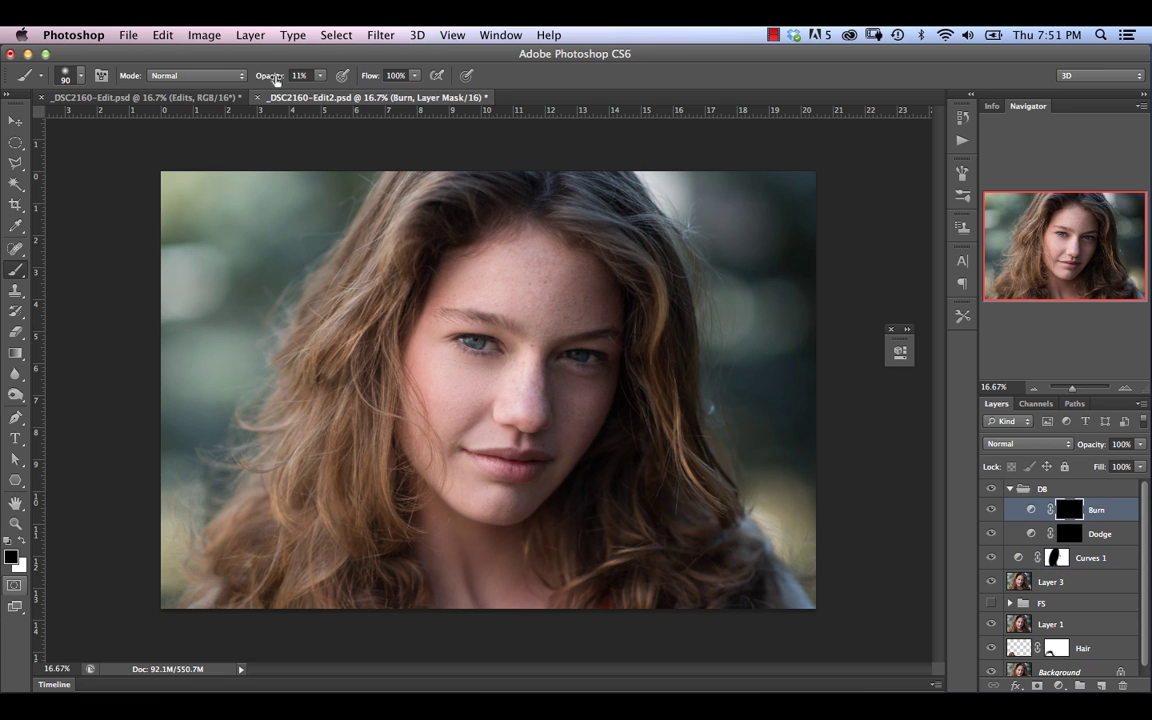
left_click_drag(276, 79, 270, 81)
key("bracketright")
key("bracketright")
key("bracketright")
key("bracketright")
key("bracketright")
key("x")
mouse_move(438, 283)
left_mouse_down()
mouse_move(461, 253)
mouse_move(420, 295)
mouse_move(511, 226)
mouse_move(478, 244)
mouse_move(549, 240)
mouse_move(538, 241)
mouse_move(597, 277)
mouse_move(619, 323)
mouse_move(530, 234)
mouse_move(506, 232)
mouse_move(420, 337)
left_mouse_up()
mouse_move(636, 357)
left_mouse_down()
mouse_move(545, 532)
mouse_move(589, 397)
left_mouse_up()
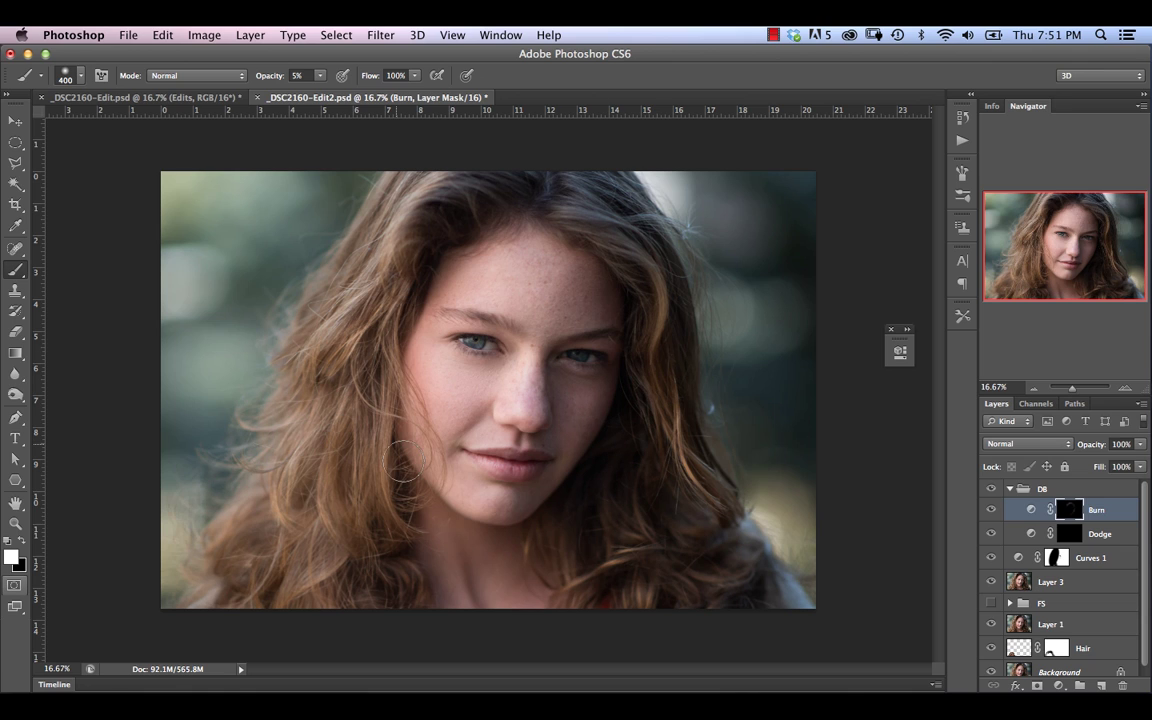
- Burn the jaw, neck and face edge with white strokes on the Burn mask, using a smaller brush beside the chin
mouse_move(432, 568)
left_mouse_down()
mouse_move(411, 521)
mouse_move(434, 612)
mouse_move(439, 563)
mouse_move(457, 546)
mouse_move(476, 642)
mouse_move(408, 538)
mouse_move(408, 494)
mouse_move(446, 624)
mouse_move(432, 527)
mouse_move(389, 403)
mouse_move(396, 442)
mouse_move(422, 306)
mouse_move(377, 373)
mouse_move(419, 424)
mouse_move(388, 386)
mouse_move(423, 480)
mouse_move(488, 450)
mouse_move(465, 407)
mouse_move(546, 379)
mouse_move(521, 489)
mouse_move(500, 498)
mouse_move(538, 483)
mouse_move(562, 499)
mouse_move(547, 527)
mouse_move(504, 437)
mouse_move(598, 477)
mouse_move(609, 424)
mouse_move(616, 474)
mouse_move(568, 440)
mouse_move(573, 476)
mouse_move(493, 530)
mouse_move(539, 557)
mouse_move(519, 450)
mouse_move(473, 512)
mouse_move(548, 528)
mouse_move(490, 521)
mouse_move(559, 495)
mouse_move(568, 465)
mouse_move(580, 491)
mouse_move(548, 473)
mouse_move(561, 507)
mouse_move(599, 402)
left_mouse_up()
mouse_move(525, 235)
left_mouse_down()
mouse_move(527, 265)
mouse_move(543, 236)
mouse_move(496, 233)
mouse_move(430, 273)
mouse_move(493, 263)
mouse_move(444, 270)
mouse_move(413, 366)
mouse_move(424, 342)
mouse_move(336, 388)
mouse_move(470, 386)
mouse_move(465, 418)
mouse_move(416, 386)
mouse_move(411, 368)
mouse_move(403, 483)
mouse_move(397, 428)
mouse_move(417, 490)
mouse_move(406, 442)
mouse_move(444, 511)
mouse_move(416, 481)
mouse_move(458, 522)
mouse_move(405, 447)
mouse_move(444, 507)
mouse_move(412, 521)
mouse_move(404, 492)
mouse_move(470, 571)
left_mouse_up()
key("bracketleft")
key("bracketleft")
key("bracketleft")
key("bracketleft")
key("bracketleft")
mouse_move(569, 480)
left_mouse_down()
mouse_move(525, 533)
mouse_move(555, 515)
left_mouse_up()
- Enlarge the brush and burn the forehead edge along the hairline from the shadow-side temple to the top
key("bracketright")
key("bracketright")
key("bracketright")
key("bracketright")
key("bracketright")
mouse_move(612, 321)
left_mouse_down()
mouse_move(566, 237)
mouse_move(500, 224)
left_mouse_up()
- Burn the lit-side cheek from beside the hair down toward the mouth, adjusting the brush size
key("bracketleft")
key("bracketleft")
key("bracketleft")
key("bracketleft")
key("bracketleft")
key("bracketright")
key("bracketright")
key("bracketright")
key("bracketright")
key("bracketright")
mouse_move(399, 384)
left_mouse_down()
mouse_move(404, 410)
mouse_move(405, 388)
mouse_move(424, 397)
mouse_move(409, 415)
mouse_move(444, 398)
mouse_move(432, 388)
mouse_move(464, 469)
left_mouse_up()
mouse_move(400, 397)
left_mouse_down()
mouse_move(391, 392)
mouse_move(403, 417)
mouse_move(419, 394)
mouse_move(399, 369)
mouse_move(421, 369)
mouse_move(396, 382)
mouse_move(406, 414)
mouse_move(416, 399)
mouse_move(449, 396)
mouse_move(409, 367)
mouse_move(445, 441)
mouse_move(391, 426)
mouse_move(423, 381)
mouse_move(453, 402)
mouse_move(435, 374)
mouse_move(423, 377)
mouse_move(439, 384)
mouse_move(417, 373)
mouse_move(413, 350)
mouse_move(450, 398)
mouse_move(419, 361)
mouse_move(432, 414)
left_mouse_up()
- Lighten the burn with a 200 px black brush on the Burn mask, from the shadow-side cheek to below the mouth
key("[")
key("[")
key("[")
key("x")
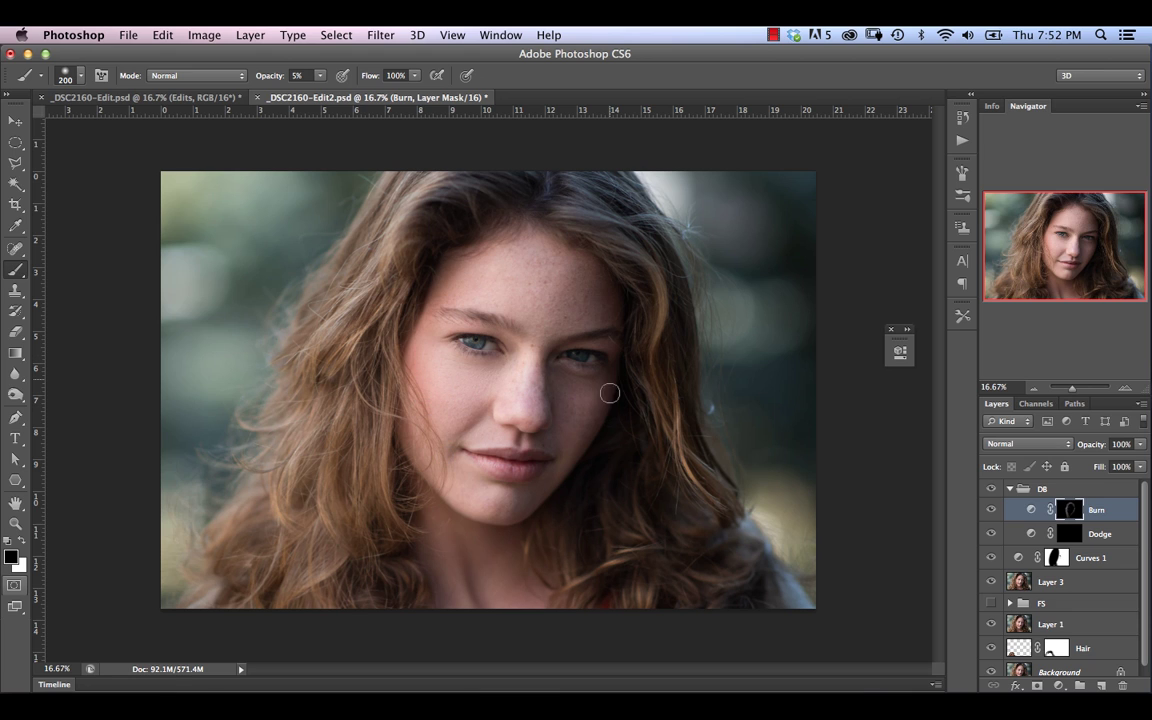
mouse_move(610, 393)
left_mouse_down()
mouse_move(518, 452)
mouse_move(561, 430)
mouse_move(537, 501)
left_mouse_up()
- Burn beneath the shadow-side eye and around that corner of the mouth with a small white brush, starting at 125 px
key("super+plus")
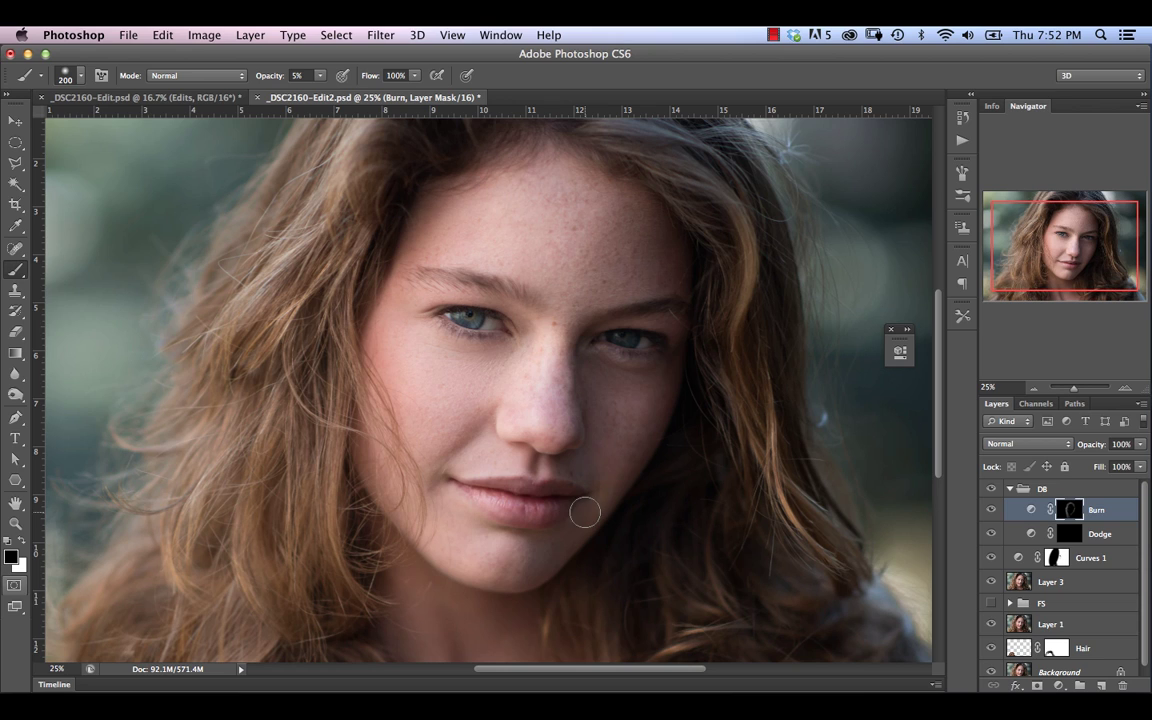
key("bracketleft")
key("bracketleft")
key("bracketleft")
key("bracketleft")
key("x")
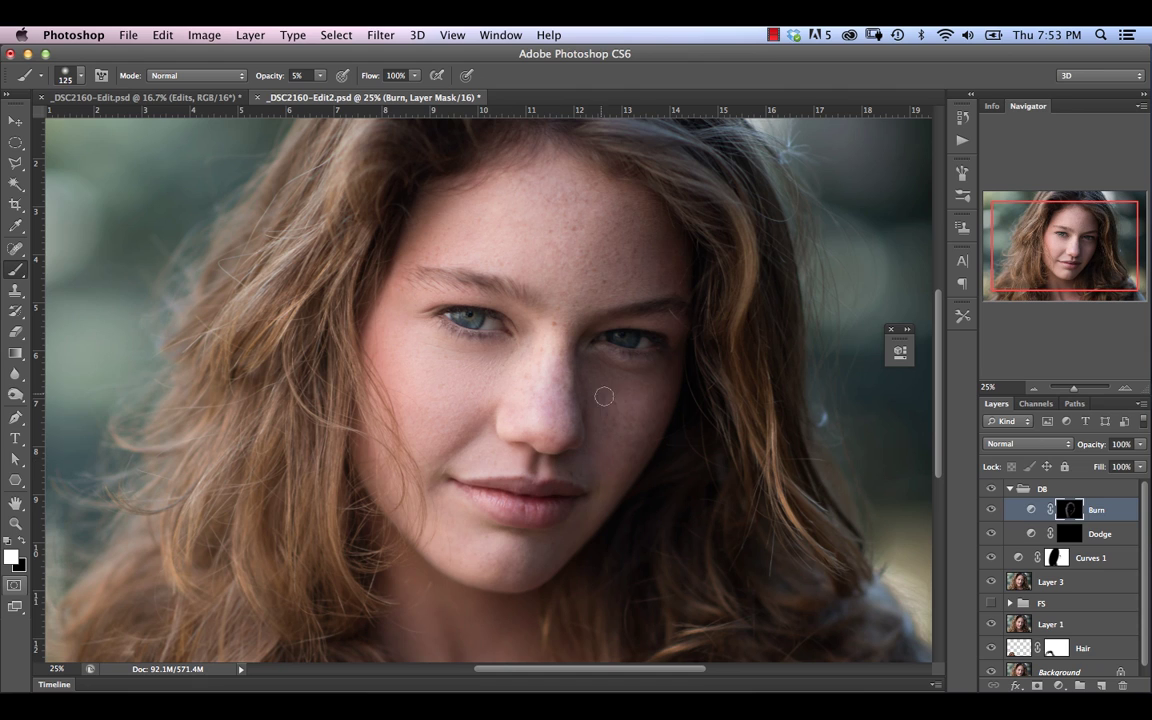
key("bracketright")
key("bracketright")
key("bracketright")
key("bracketright")
key("bracketleft")
key("bracketleft")
key("bracketleft")
key("bracketleft")
key("bracketleft")
key("bracketleft")
key("bracketright")
key("bracketright")
key("bracketright")
key("bracketright")
key("bracketleft")
key("bracketleft")
key("bracketright")
key("bracketright")
key("bracketright")
mouse_move(588, 524)
left_mouse_down()
mouse_move(601, 509)
mouse_move(575, 537)
left_mouse_up()
- Burn the shadow side of the nose from the bridge down to the upper lip, adjusting the brush size
key("bracketleft")
key("bracketleft")
key("bracketleft")
key("bracketleft")
key("bracketright")
key("bracketright")
key("bracketright")
key("bracketright")
key("bracketright")
key("bracketright")
key("bracketright")
key("bracketleft")
key("bracketleft")
key("bracketright")
key("bracketleft")
key("bracketleft")
mouse_move(580, 373)
left_mouse_down()
mouse_move(580, 450)
mouse_move(562, 458)
mouse_move(568, 469)
mouse_move(532, 479)
mouse_move(535, 456)
mouse_move(588, 469)
left_mouse_up()
- Burn along the lower lip with a smaller white brush on the Burn mask
key("bracketleft")
key("bracketleft")
mouse_move(504, 532)
left_mouse_down()
mouse_move(541, 545)
mouse_move(572, 519)
left_mouse_up()
key("[")
- Paint white on the Dodge mask to brighten the lower lip with an 80 px brush and the nose with a larger one
left_click(1074, 534)
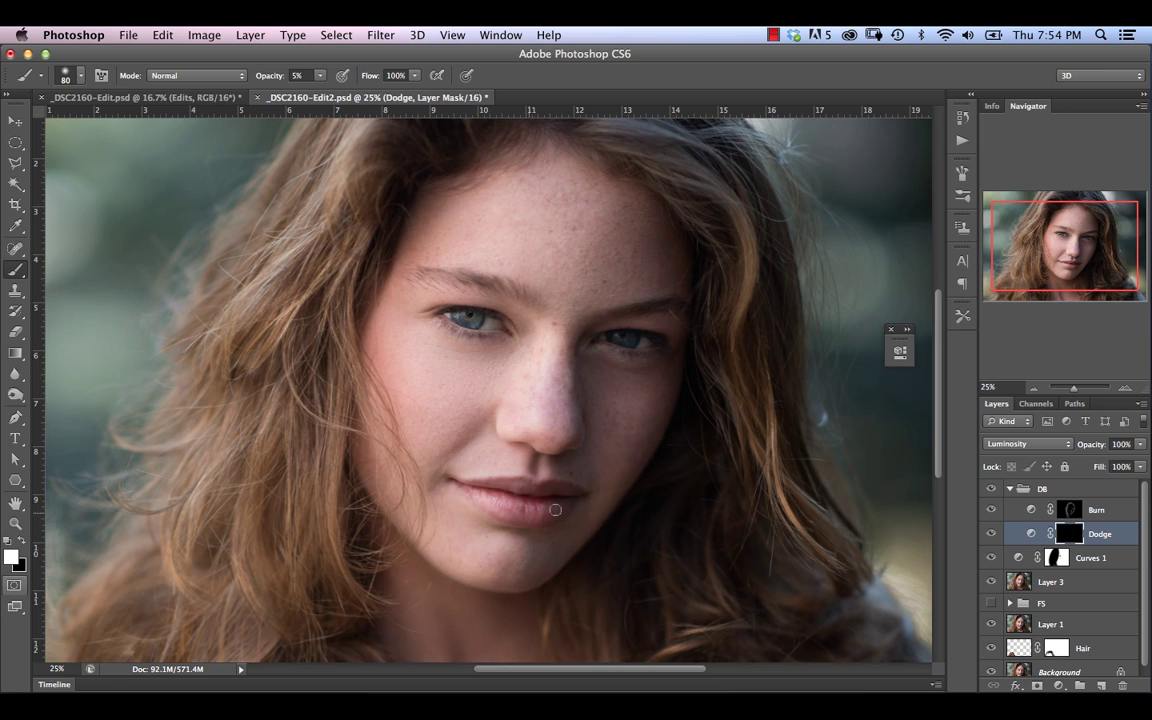
left_click_drag(555, 510, 563, 508)
key("bracketright")
key("bracketright")
key("bracketright")
mouse_move(529, 422)
left_mouse_down()
mouse_move(551, 384)
mouse_move(553, 348)
mouse_move(544, 426)
mouse_move(562, 302)
mouse_move(550, 349)
mouse_move(545, 320)
mouse_move(559, 387)
mouse_move(553, 346)
mouse_move(535, 426)
left_mouse_up()
- Dodge the centre of the forehead and the lit-side cheek with an enlarged white brush
key("bracketleft")
key("bracketleft")
key("bracketleft")
key("bracketright")
key("bracketleft")
key("bracketright")
key("bracketright")
key("bracketright")
key("bracketright")
key("bracketright")
key("bracketright")
mouse_move(557, 200)
left_mouse_down()
mouse_move(552, 255)
mouse_move(560, 250)
mouse_move(523, 260)
mouse_move(544, 263)
mouse_move(517, 259)
mouse_move(488, 222)
mouse_move(466, 263)
mouse_move(584, 231)
mouse_move(558, 249)
left_mouse_up()
mouse_move(463, 373)
left_mouse_down()
mouse_move(413, 358)
mouse_move(464, 374)
mouse_move(428, 387)
mouse_move(469, 422)
mouse_move(402, 359)
left_mouse_up()
- Dodge the upper lip and the lower part of the nose with a smaller white brush
key("bracketleft")
key("bracketleft")
key("bracketleft")
key("bracketright")
key("bracketleft")
key("bracketleft")
key("bracketleft")
key("bracketleft")
key("bracketright")
key("bracketright")
key("bracketright")
left_click_drag(496, 463, 507, 483)
left_click_drag(511, 434, 529, 432)
- Burn the forehead from the hairline to the lit-side cheek, plus that side's jaw edge, using a 300 px brush on the Burn mask
left_click(1069, 509)
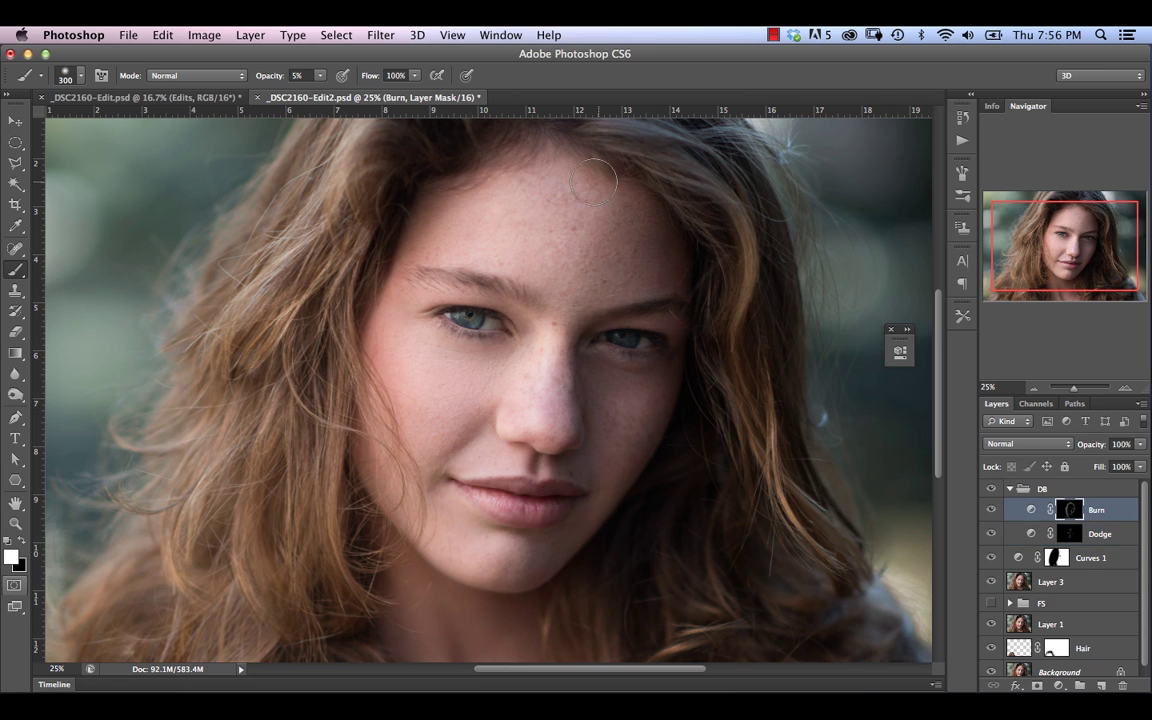
key("]")
mouse_move(547, 149)
left_mouse_down()
mouse_move(455, 175)
mouse_move(370, 230)
mouse_move(352, 264)
mouse_move(385, 298)
mouse_move(396, 357)
left_mouse_up()
mouse_move(408, 554)
left_mouse_down()
mouse_move(363, 490)
mouse_move(446, 592)
mouse_move(423, 561)
mouse_move(533, 609)
mouse_move(429, 622)
mouse_move(387, 592)
left_mouse_up()
- Burn the neck beneath the jaw and beside the hair with 300 px strokes on the Burn mask
left_click_drag(448, 569, 445, 383)
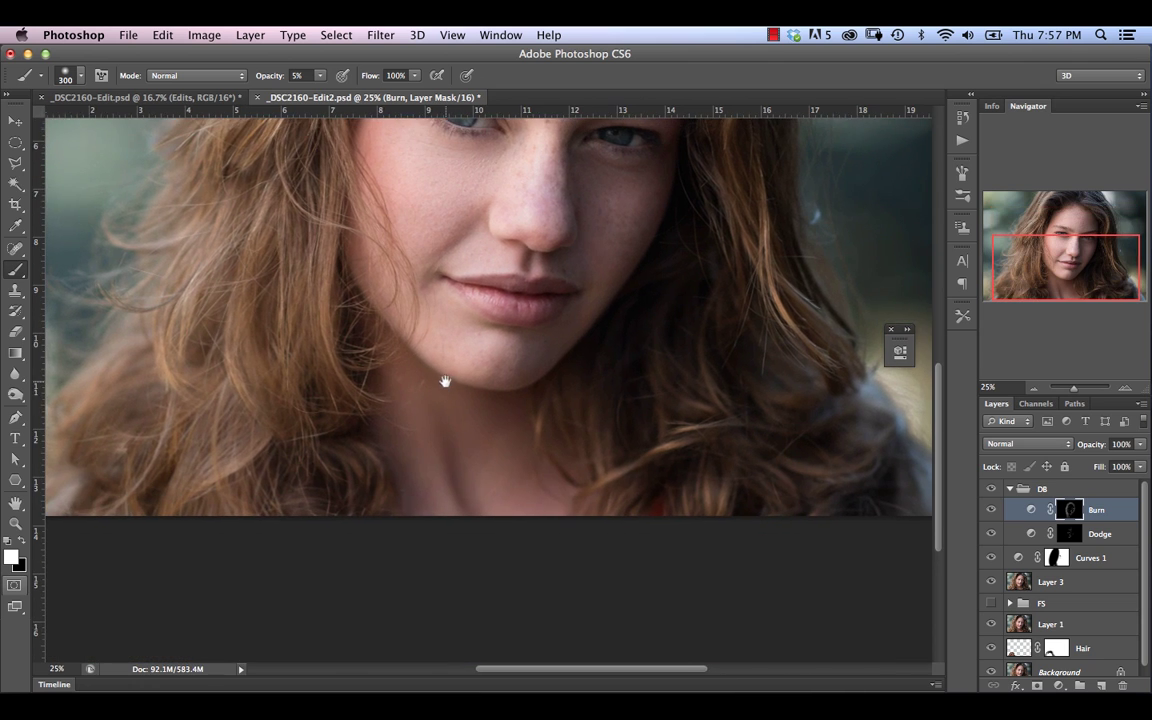
mouse_move(375, 372)
left_mouse_down()
mouse_move(424, 563)
mouse_move(462, 480)
mouse_move(486, 489)
mouse_move(451, 503)
mouse_move(532, 532)
left_mouse_up()
mouse_move(535, 460)
left_mouse_down()
mouse_move(450, 513)
mouse_move(506, 523)
left_mouse_up()
- Dodge the lit areas of the neck with white strokes on the Dodge mask, varying the brush size
left_click(1069, 537)
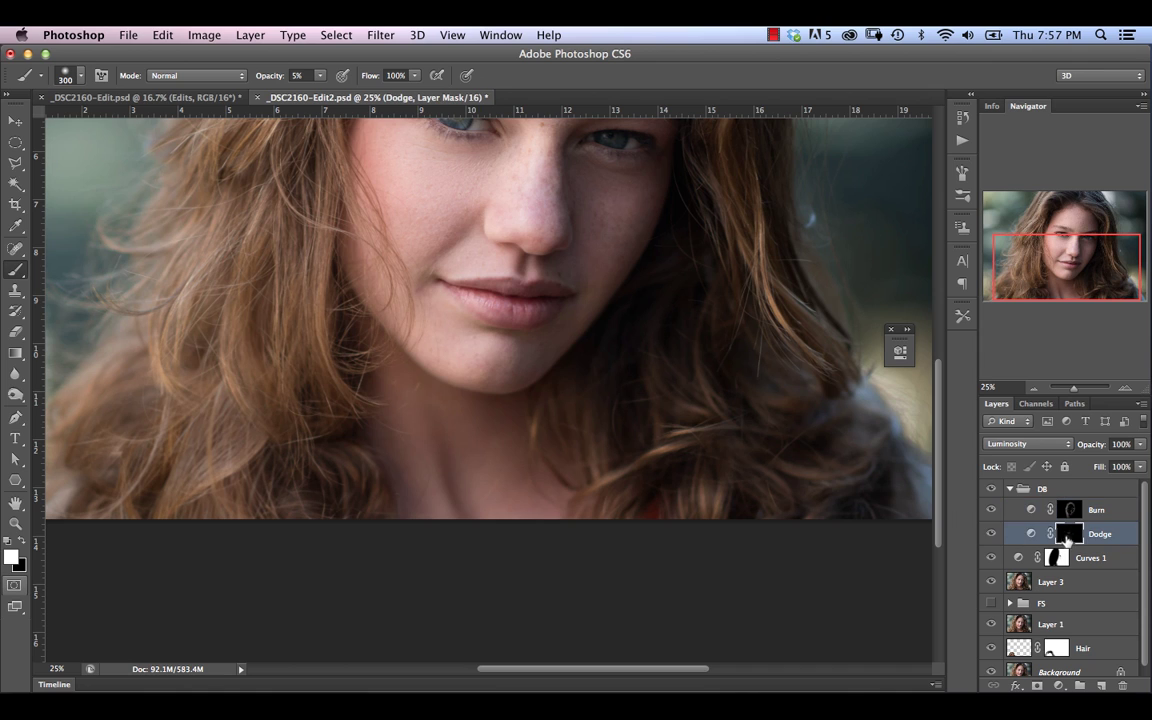
key("bracketleft")
key("bracketleft")
key("bracketleft")
left_click_drag(428, 475, 448, 500)
key("bracketright")
key("bracketright")
key("bracketright")
mouse_move(508, 468)
left_mouse_down()
mouse_move(566, 540)
mouse_move(521, 483)
left_mouse_up()
key("bracketleft")
key("bracketleft")
key("bracketleft")
- Refine the face shadows on the Burn mask with white at varying brush sizes, undoing one stroke along the way
left_click_drag(621, 273, 591, 422)
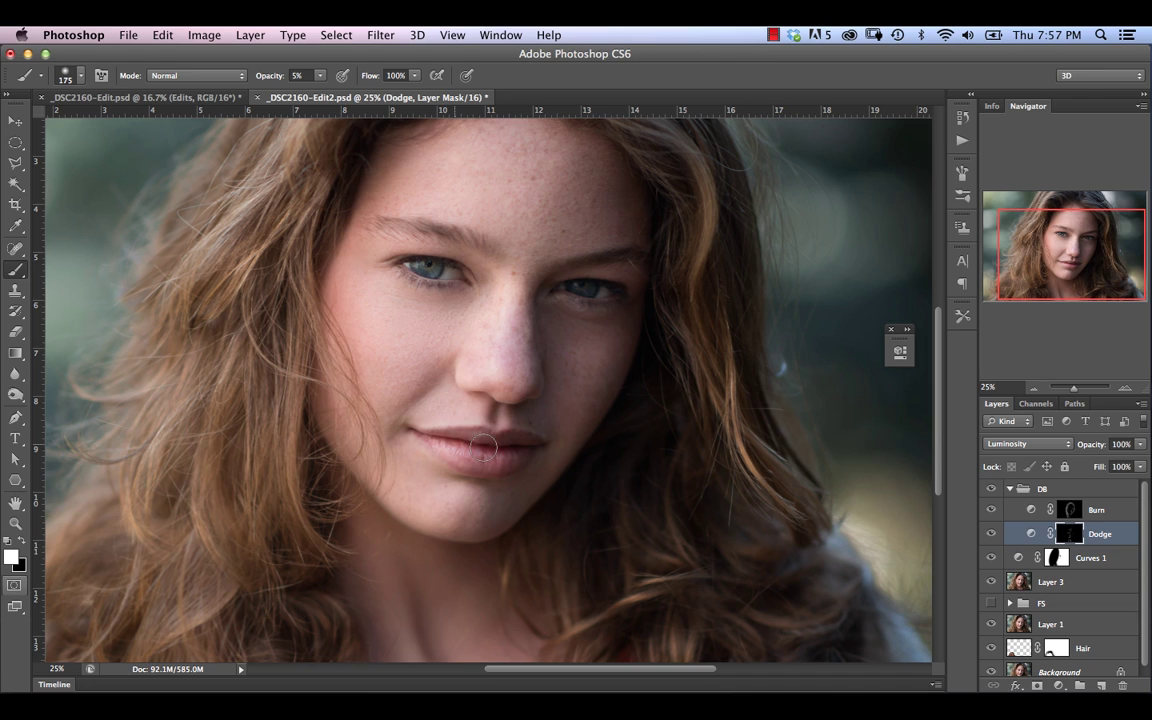
key("alt+bracketright")
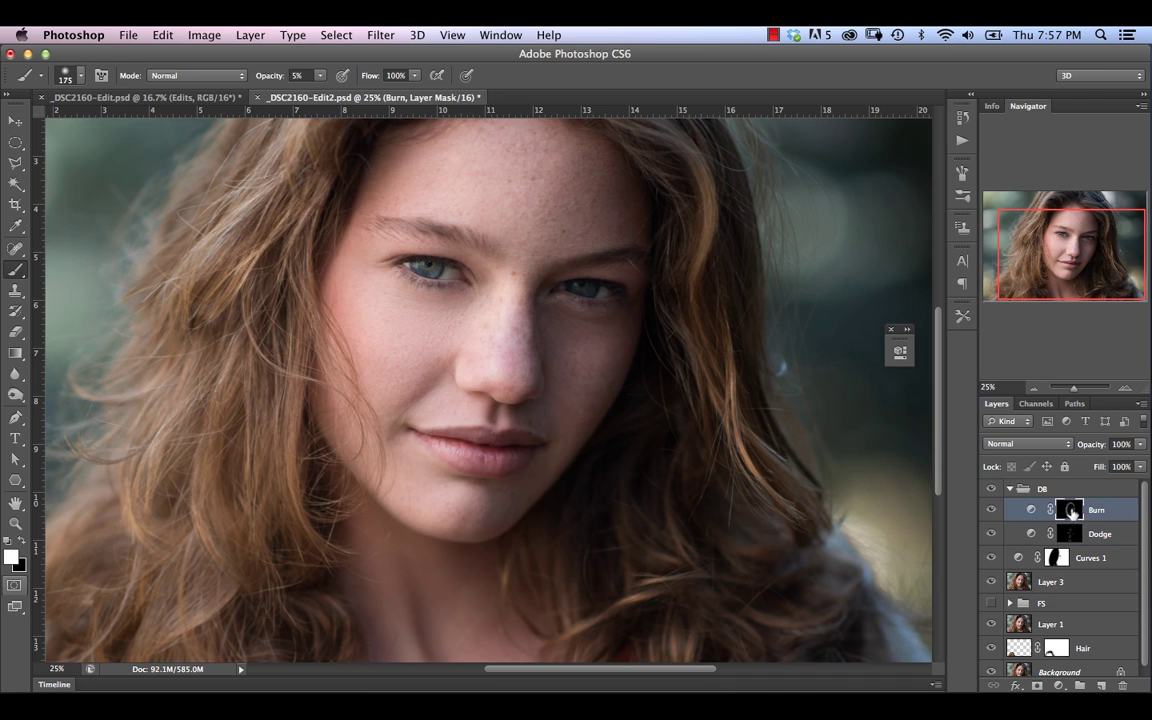
key("bracketright")
key("bracketright")
key("bracketright")
key("bracketleft")
key("bracketleft")
key("bracketleft")
key("bracketleft")
key("super+z")
key("bracketright")
key("bracketright")
key("bracketright")
key("bracketright")
key("bracketleft")
key("bracketleft")
key("bracketright")
key("bracketright")
key("bracketright")
key("bracketright")
key("bracketright")
- Review the portrait at reduced size and burn the shadow side of the face with a 500 px brush at 8.33% view
key("super+minus")
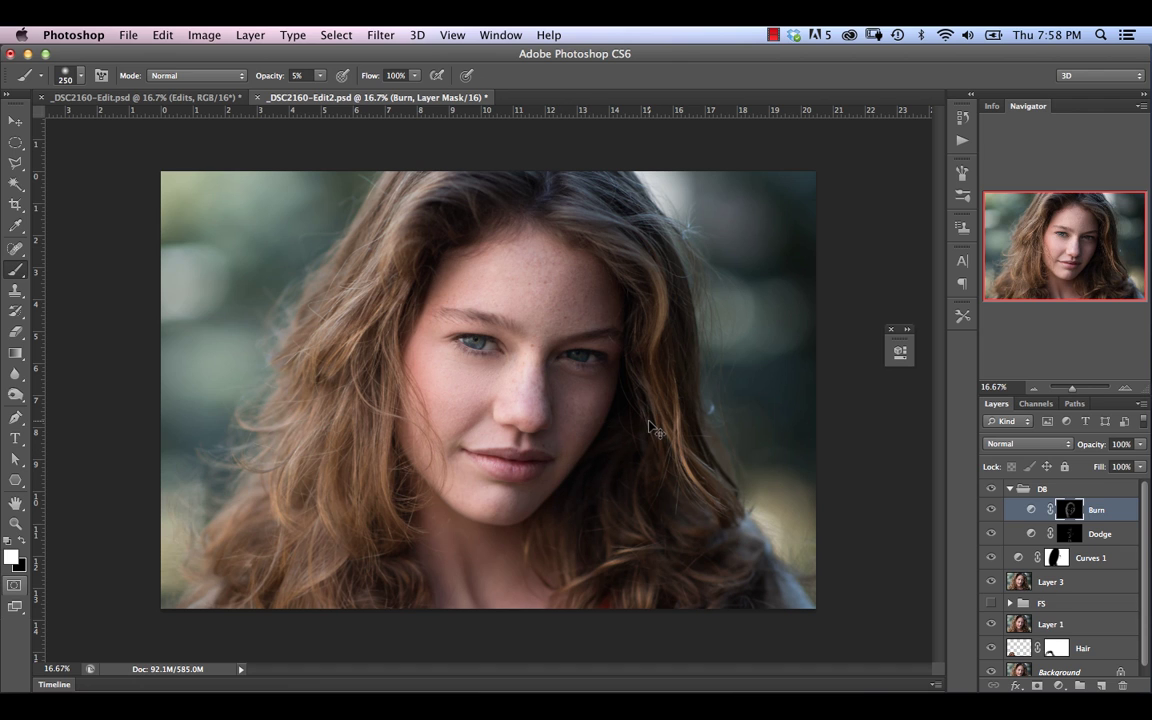
key("super+minus")
key("super+minus")
key("super+minus")
key("super+minus")
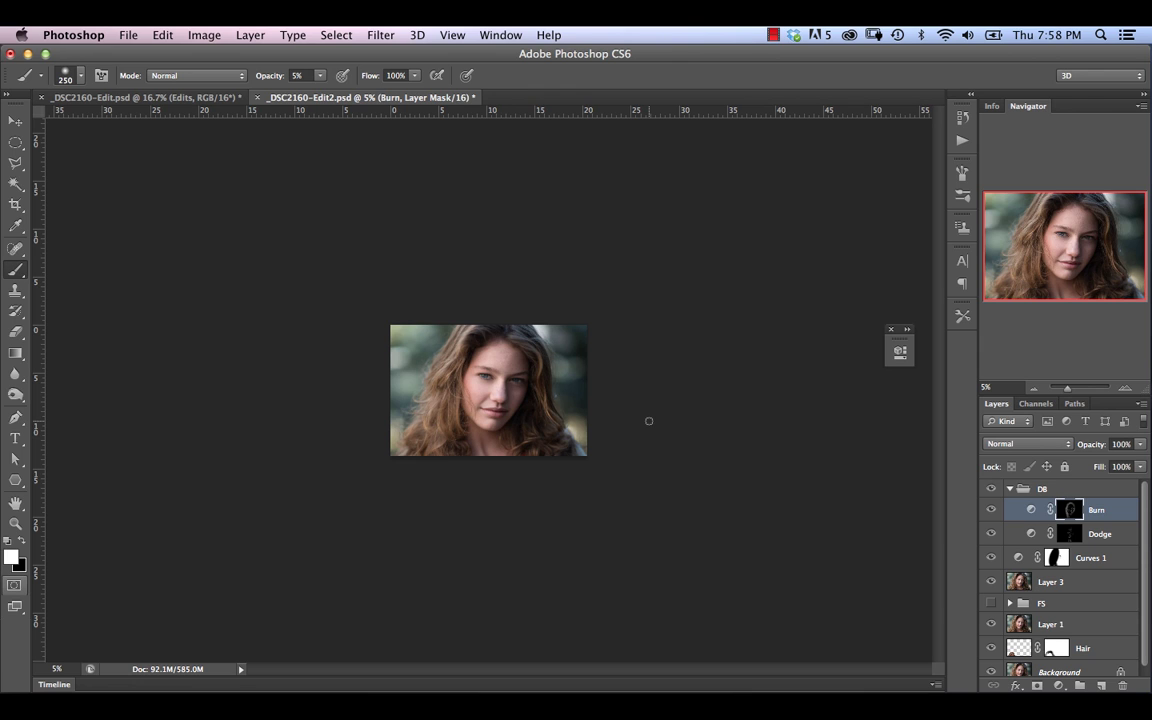
key("super+plus")
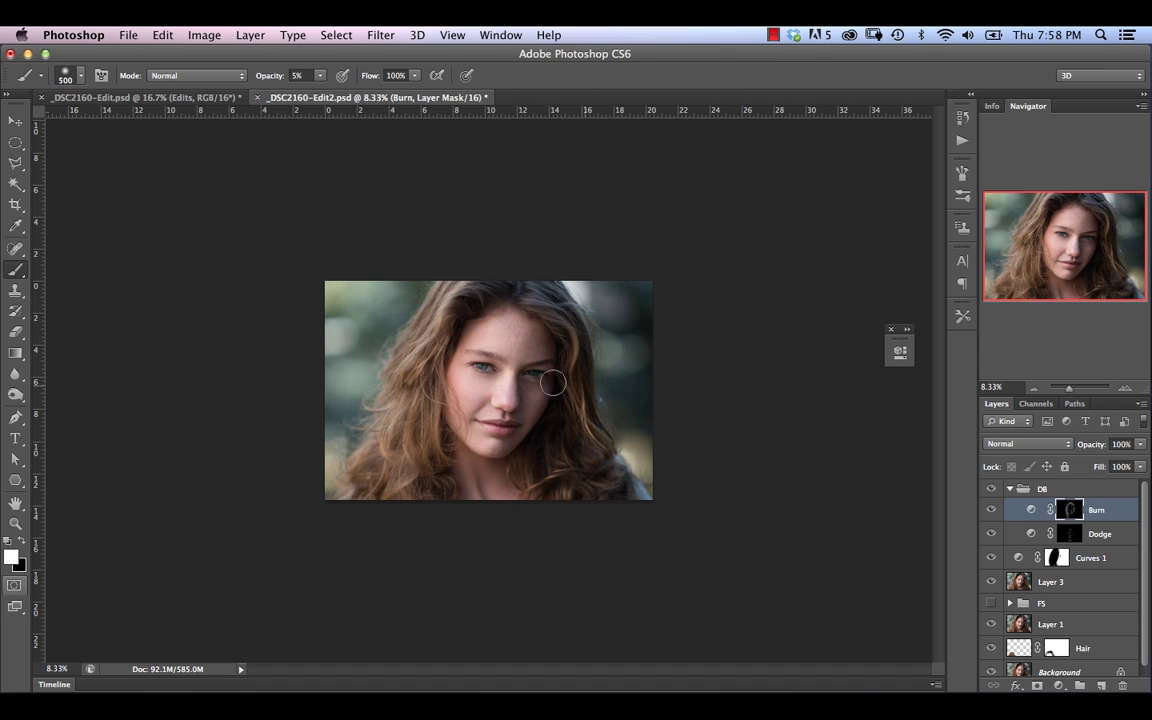
- Touch up the Dodge mask with a 300 px white brush and return to the Burn mask
left_click(1065, 538)
key("bracketleft")
key("bracketleft")
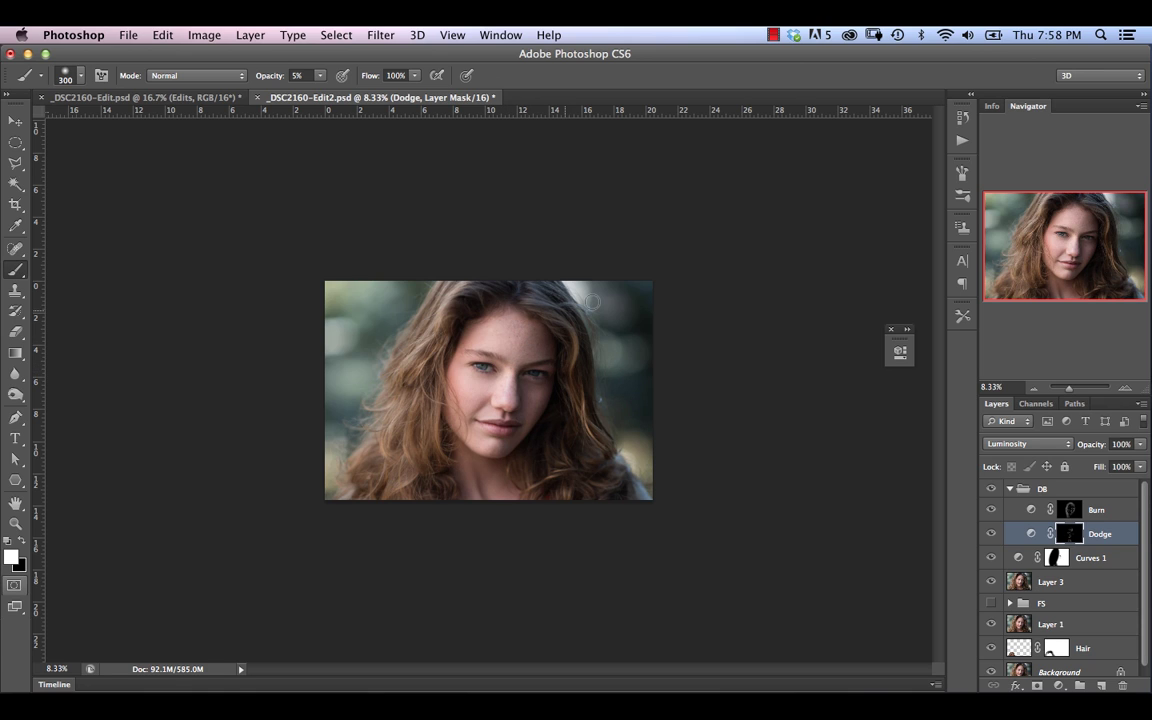
left_click(1076, 512)
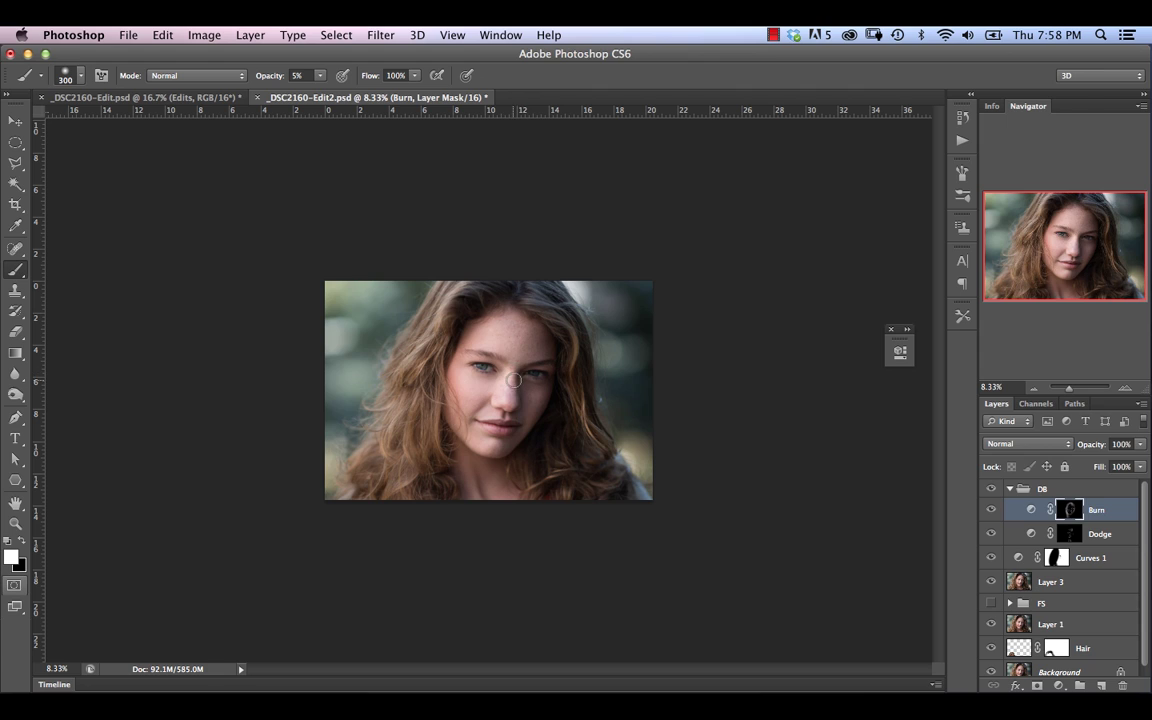
- Switch to the Dodge mask with a 250 px brush and examine the portrait's light at views between 6.25% and 16.67%
key("bracketleft")
left_click(1068, 535)
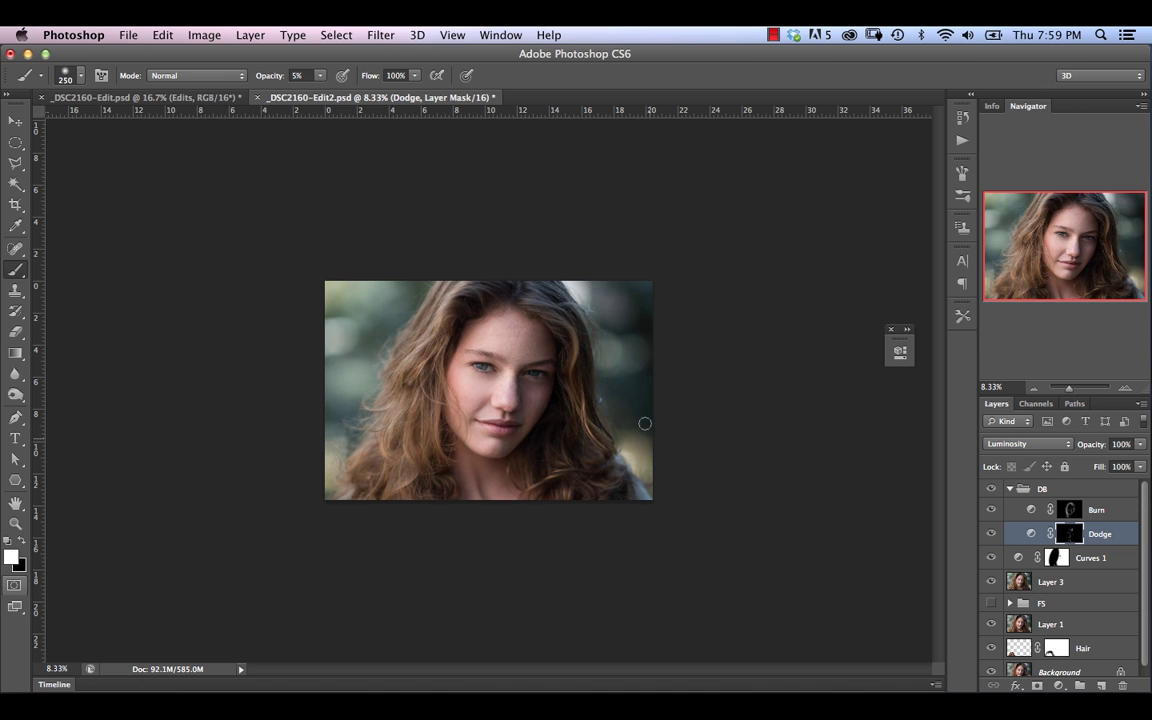
key("super+plus")
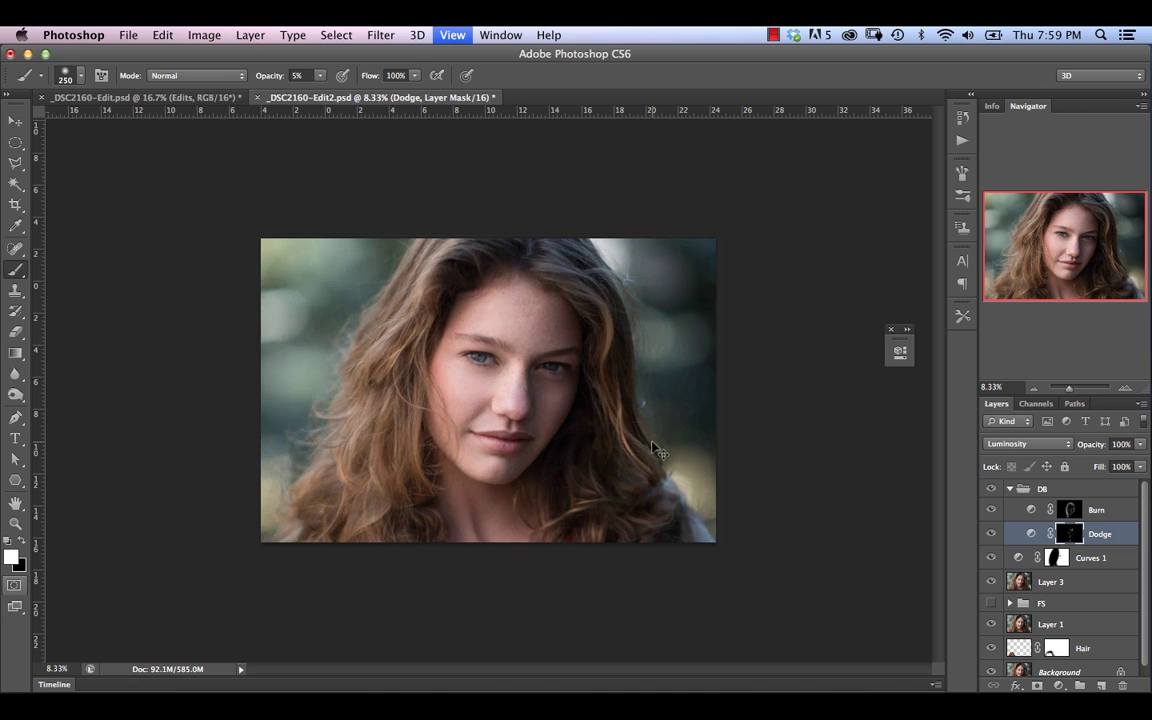
key("super+minus")
key("super+minus")
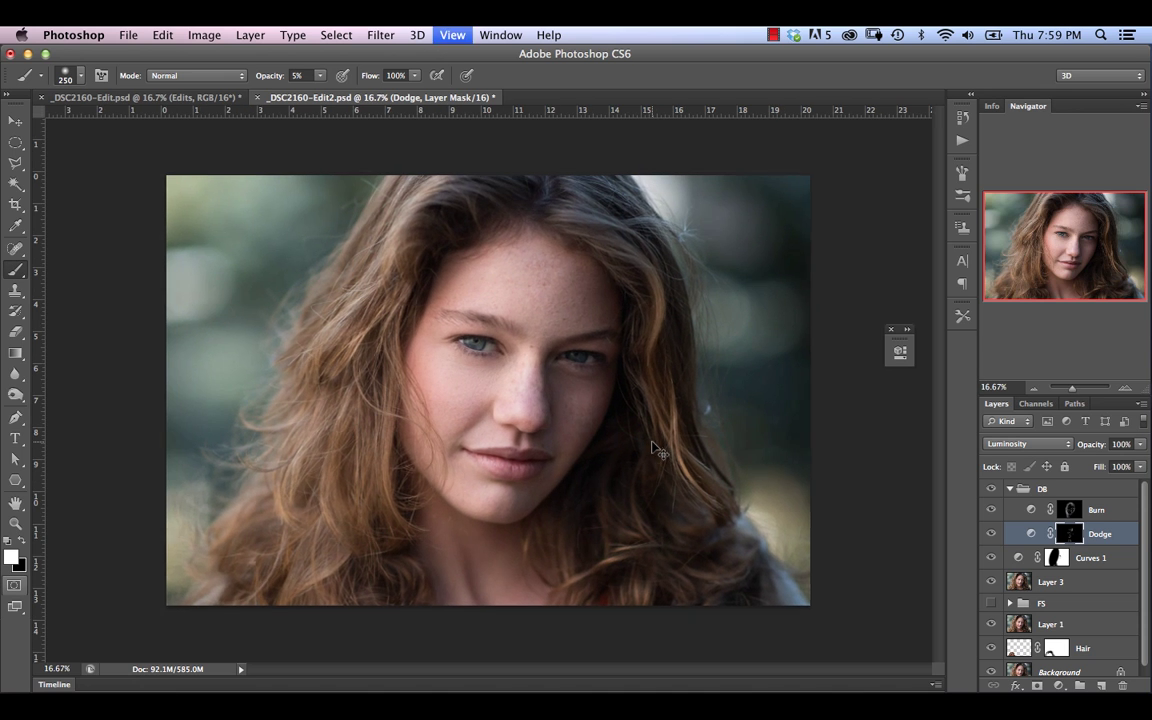
key("super+minus")
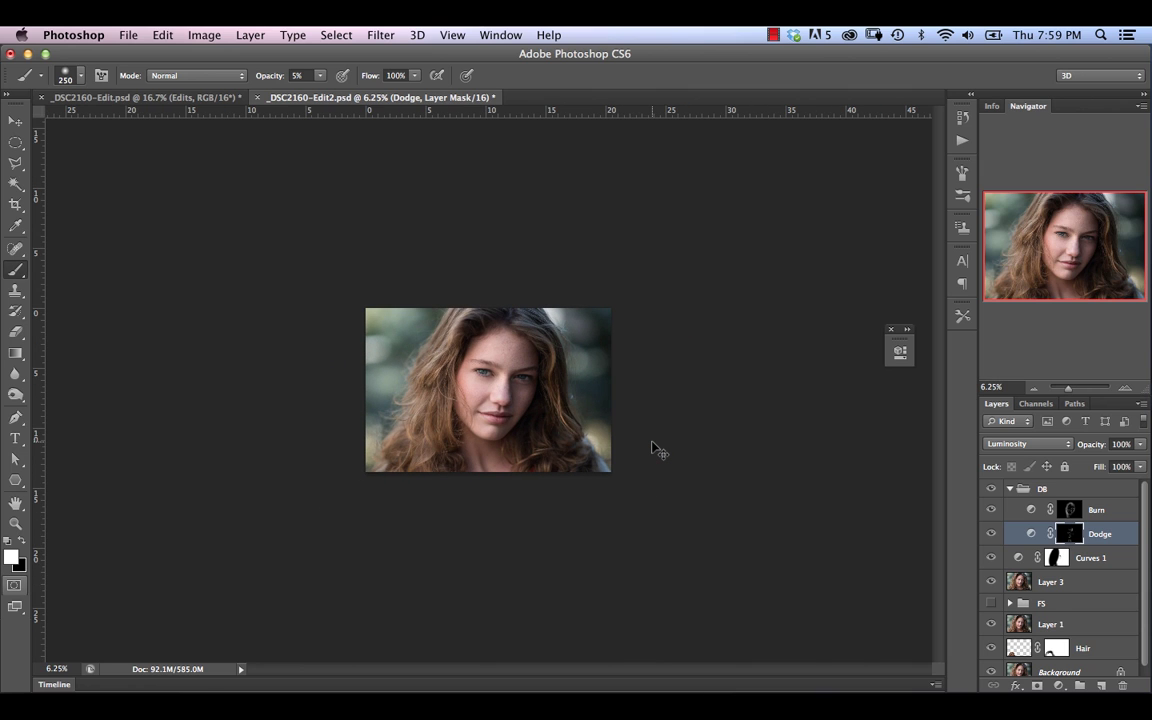
key("super+plus")
key("super+plus")
key("super+plus")
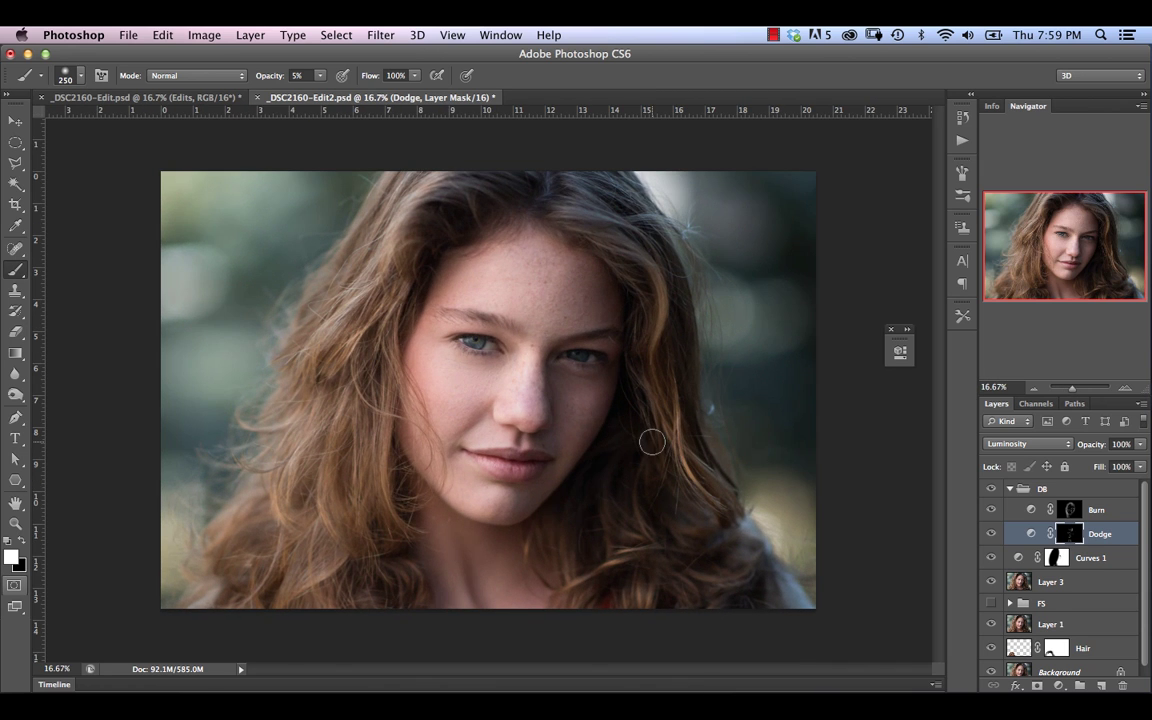
- Compare the portrait with and without the DB group at 16.67% and 8.33% view, and collapse the group
left_click(990, 490)
left_click(990, 490)
left_click(990, 490)
left_click(990, 490)
key("super+minus")
key("super+minus")
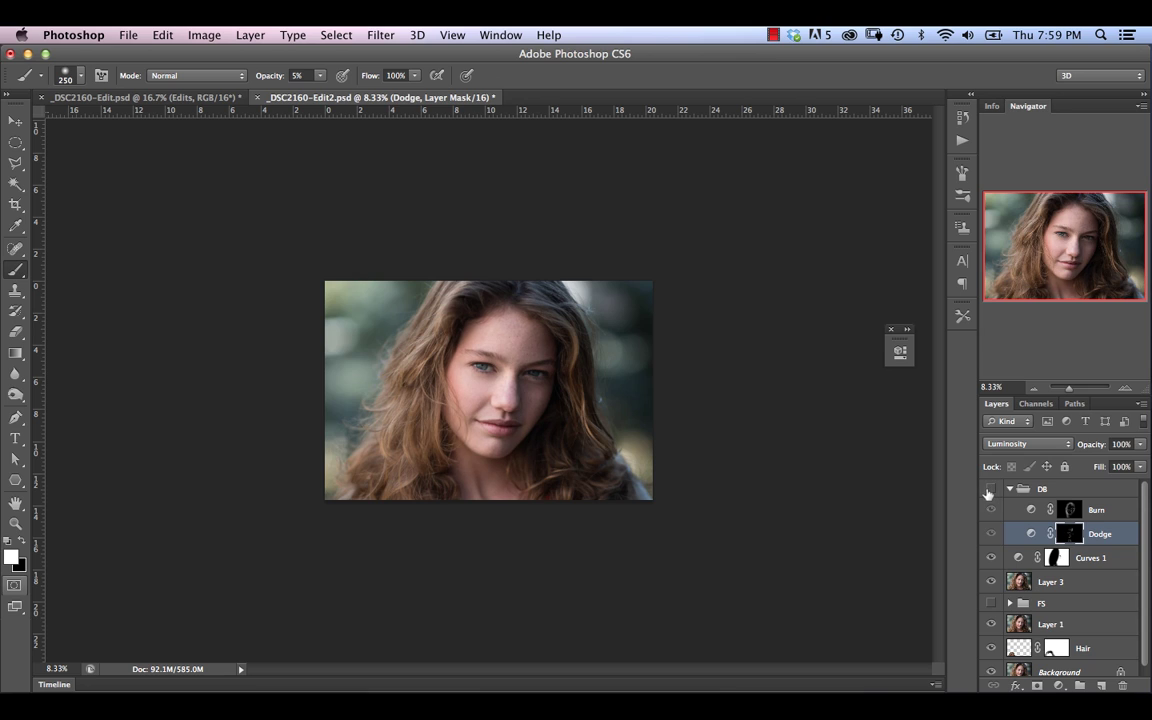
left_click(989, 491)
left_click(989, 491)
left_click(989, 492)
left_click(989, 492)
left_click(989, 491)
left_click(992, 490)
left_click(993, 490)
left_click(1009, 489)
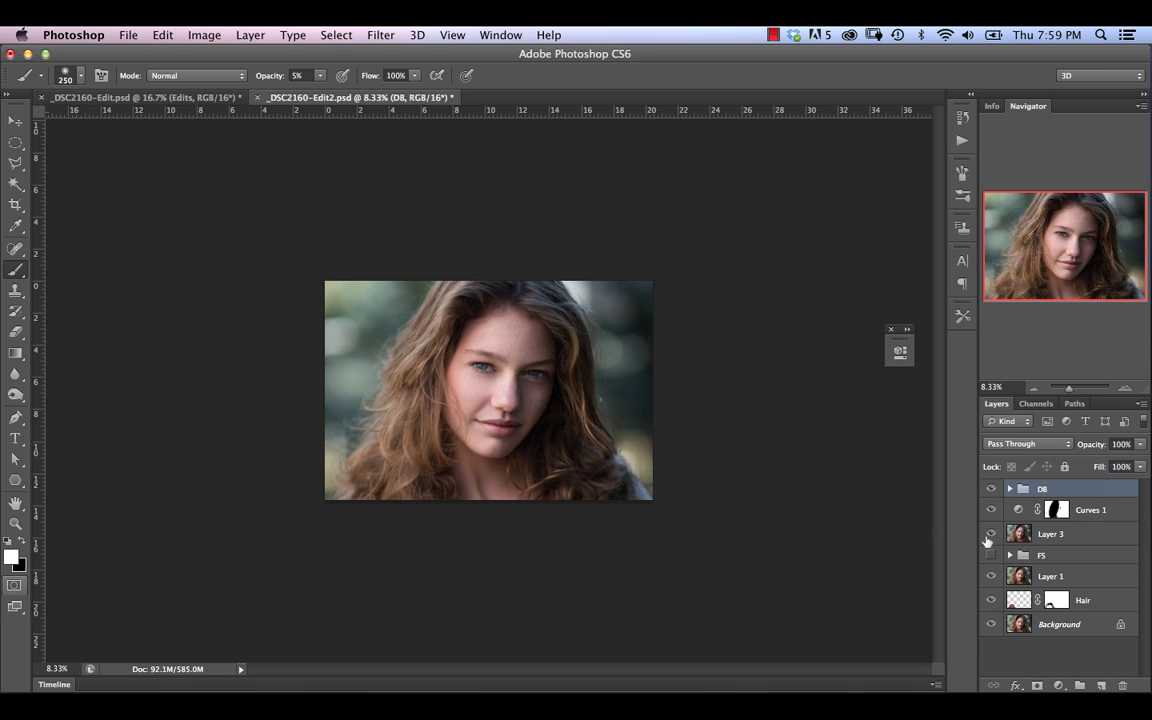